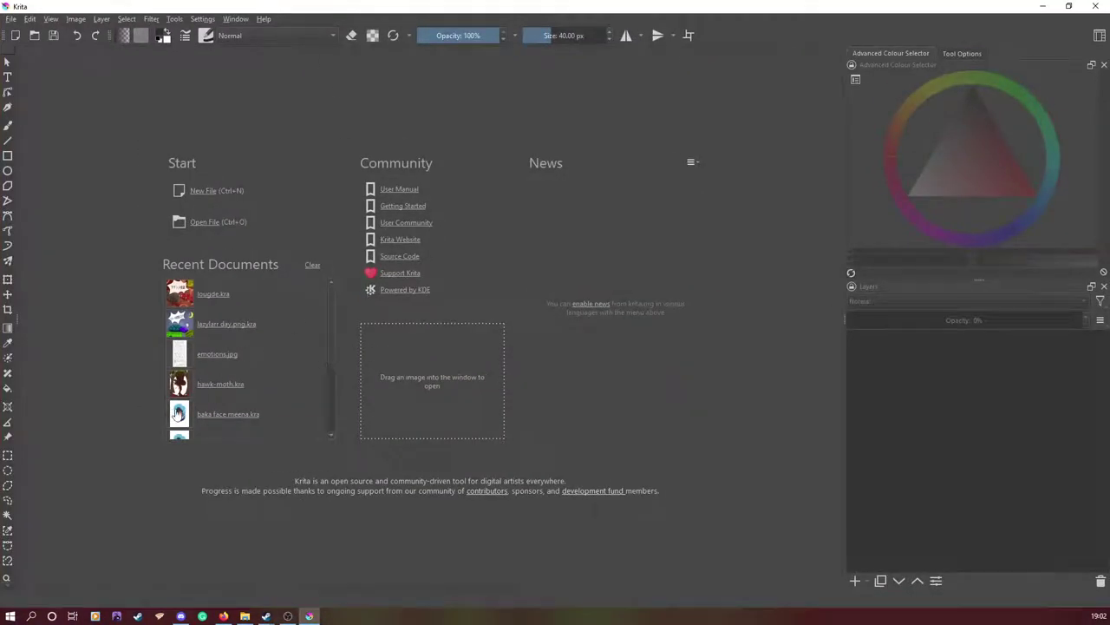
Open the recent document hawk-moth.kra
click(182, 385)
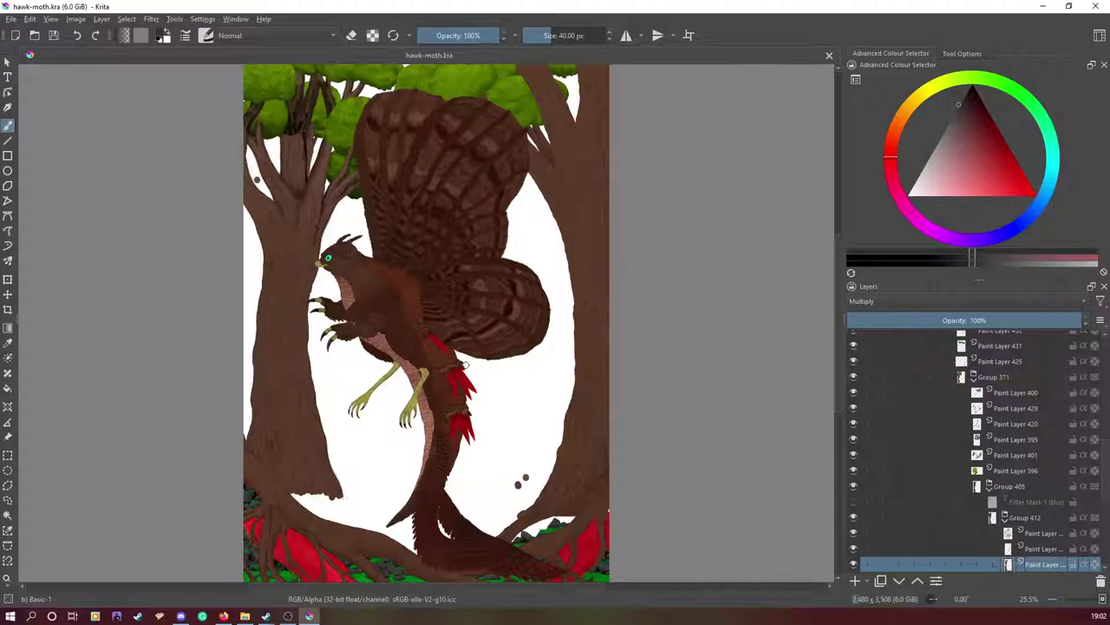
Examine the creature and the bark texture of the tree trunk beside it at close range
scroll(408, 316, up, 4)
scroll(321, 367, down, 4)
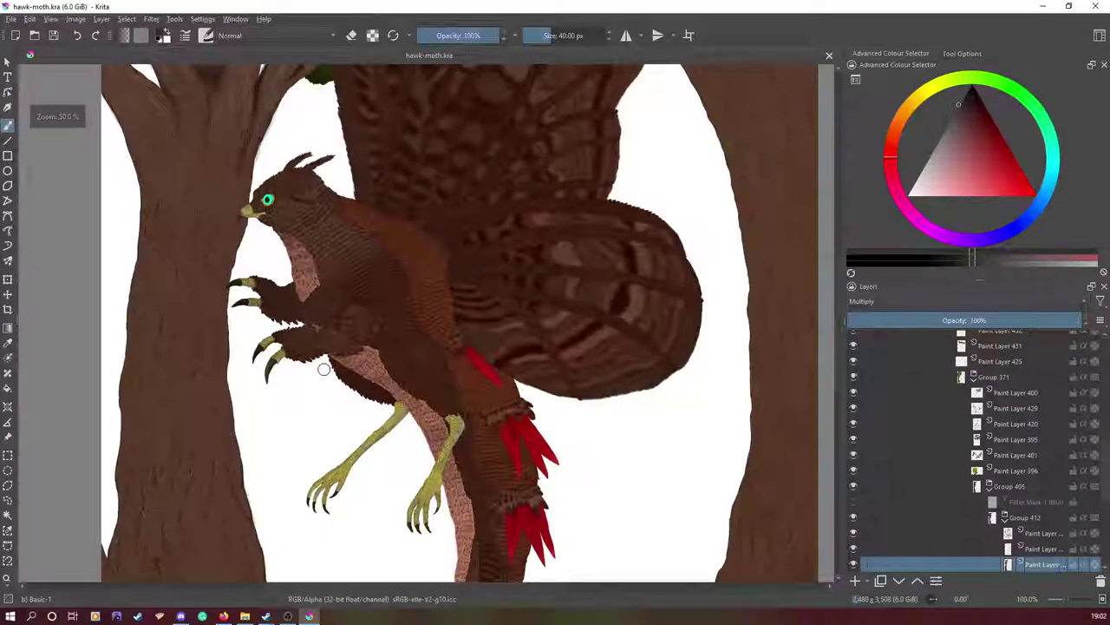
scroll(254, 328, up, 2)
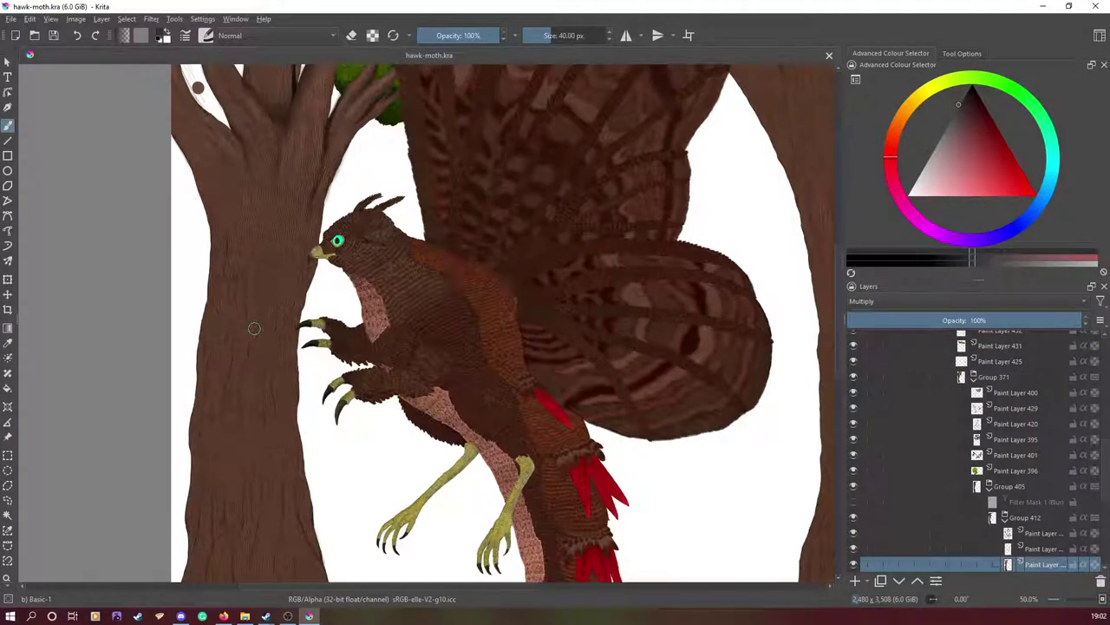
scroll(130, 244, up, 3)
scroll(260, 310, down, 1)
scroll(261, 309, up, 1)
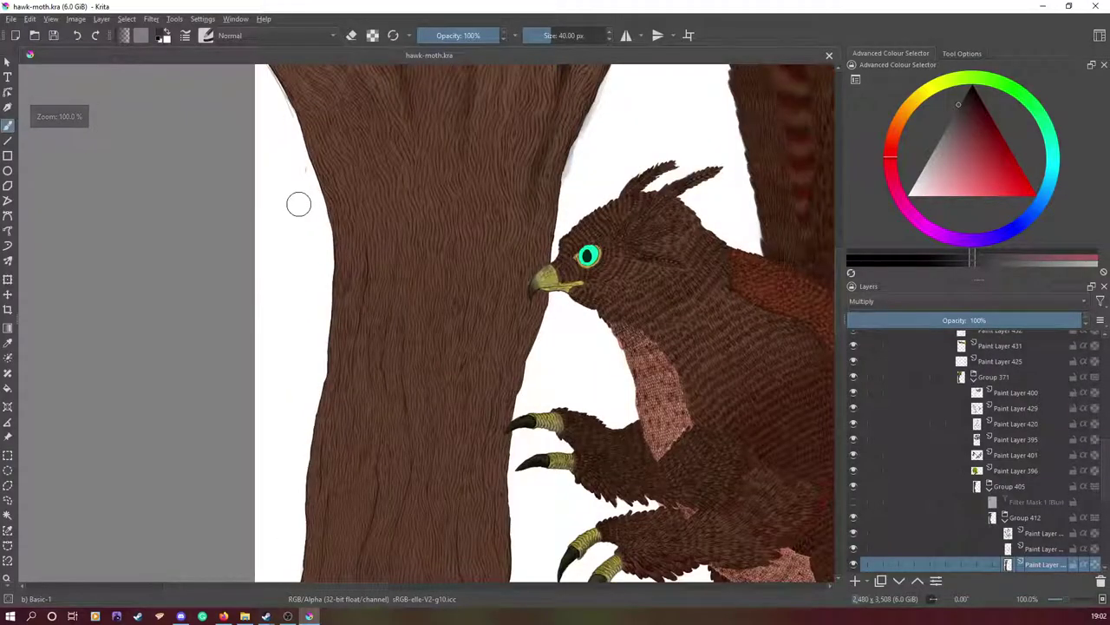
scroll(298, 200, up, 2)
scroll(338, 261, down, 2)
scroll(335, 266, up, 3)
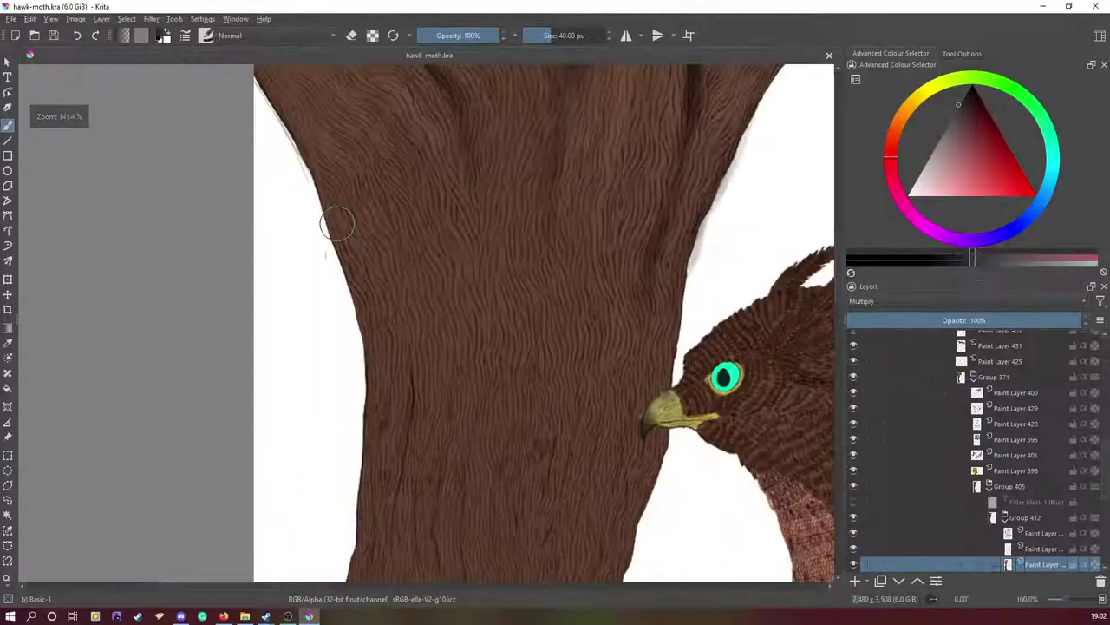
scroll(340, 247, down, 2)
scroll(342, 268, up, 3)
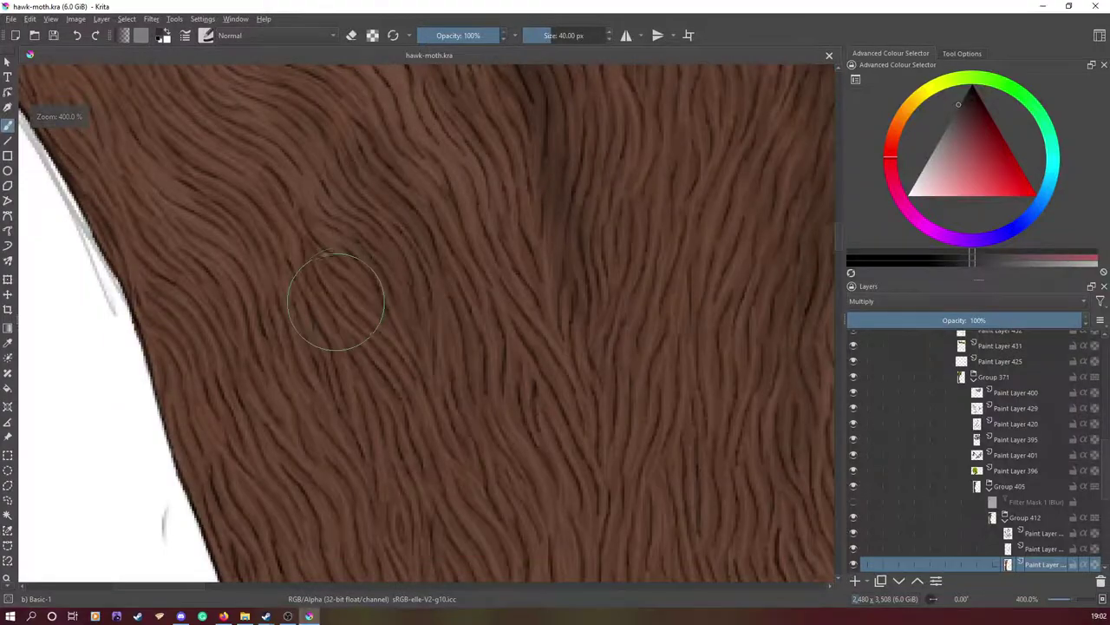
scroll(338, 303, down, 2)
scroll(336, 299, up, 1)
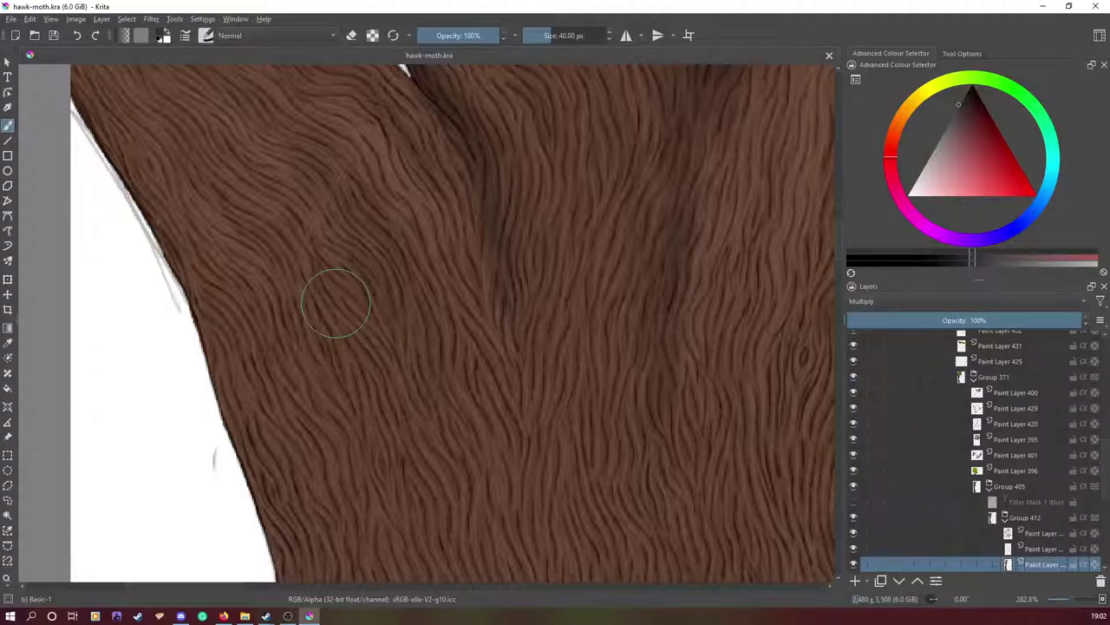
Switch the workspace to full screen mode
click(51, 18)
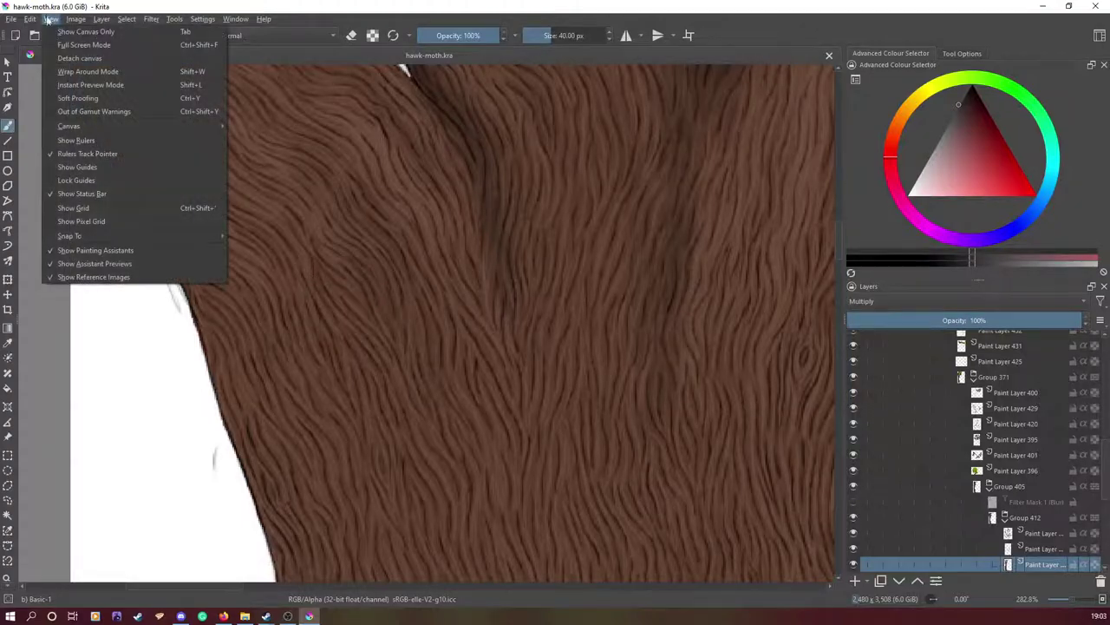
click(52, 43)
Check what the locked Copy of Group layer and Group 385 contribute to the tree by toggling their visibility off and on
drag(836, 229, 832, 191)
drag(1073, 616, 1066, 616)
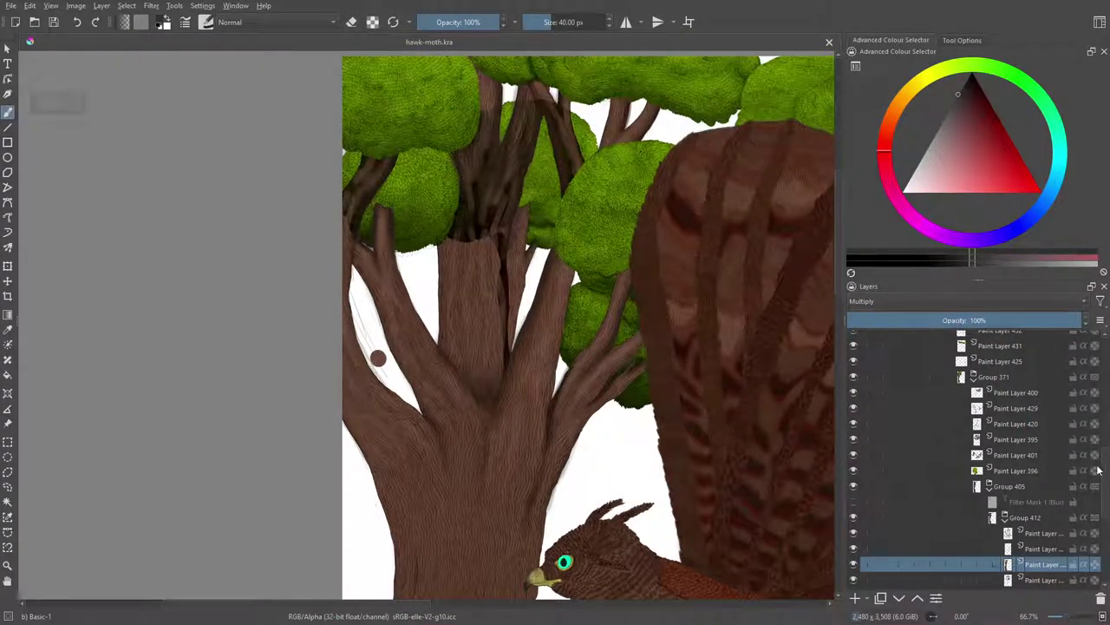
scroll(1098, 469, down, 3)
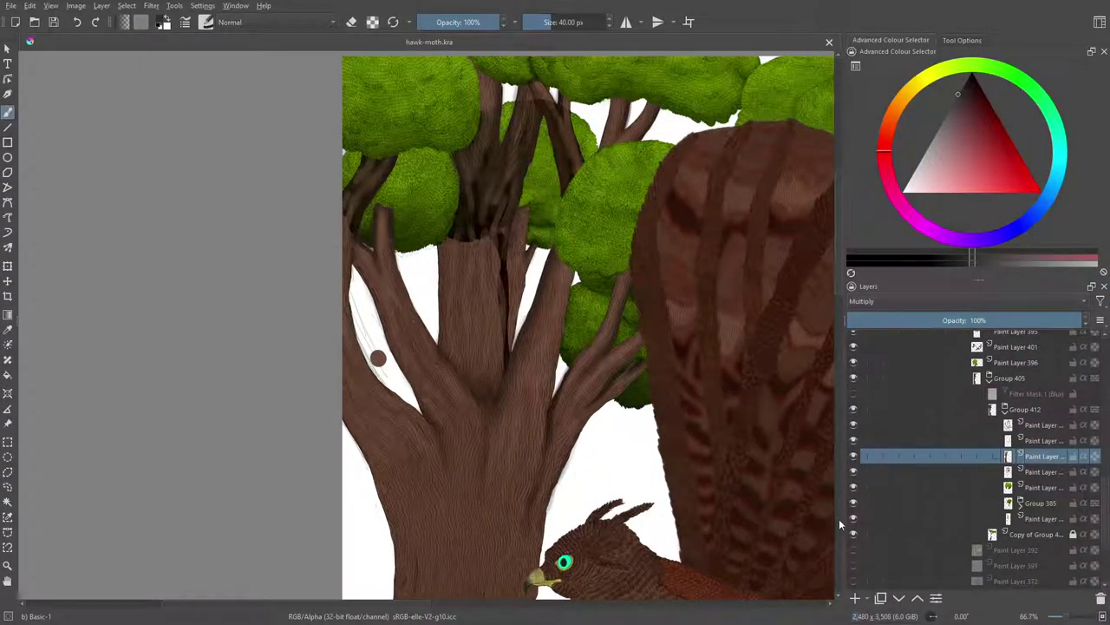
click(853, 535)
click(852, 535)
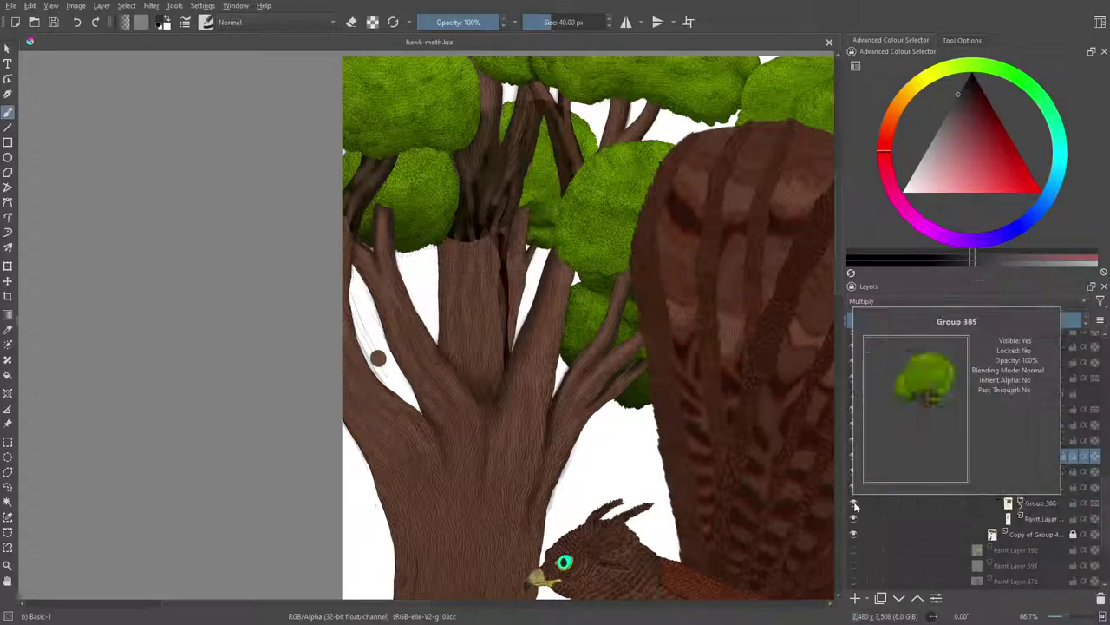
click(854, 508)
click(854, 508)
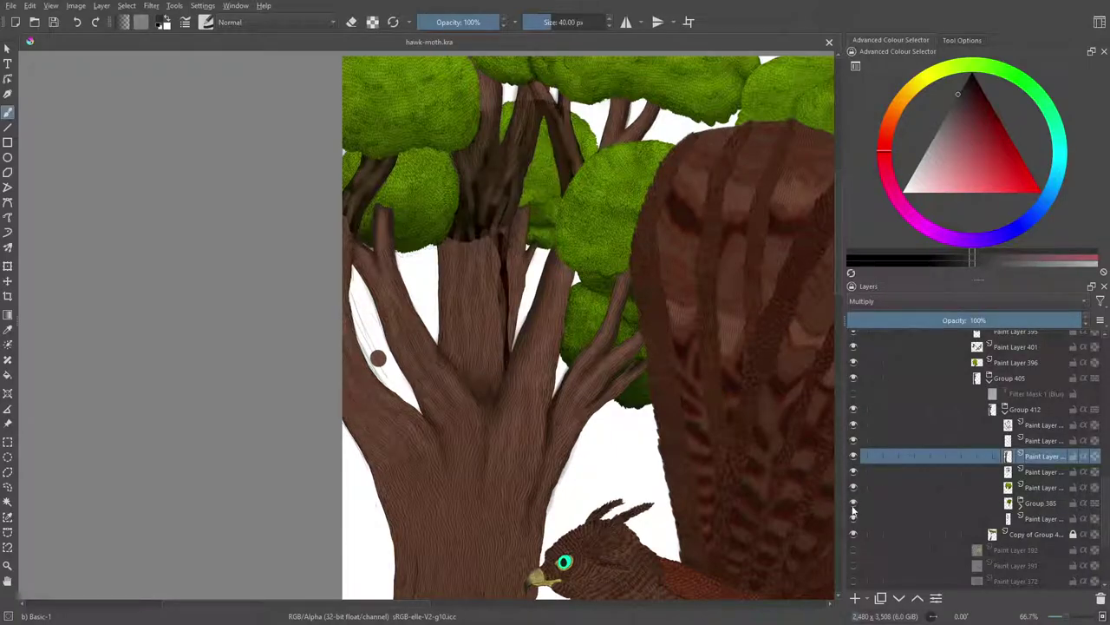
click(854, 505)
click(856, 505)
Expand Group 385 and check its hidden filter mask and hidden paint layer by toggling each one's visibility
click(1022, 503)
click(852, 520)
click(854, 520)
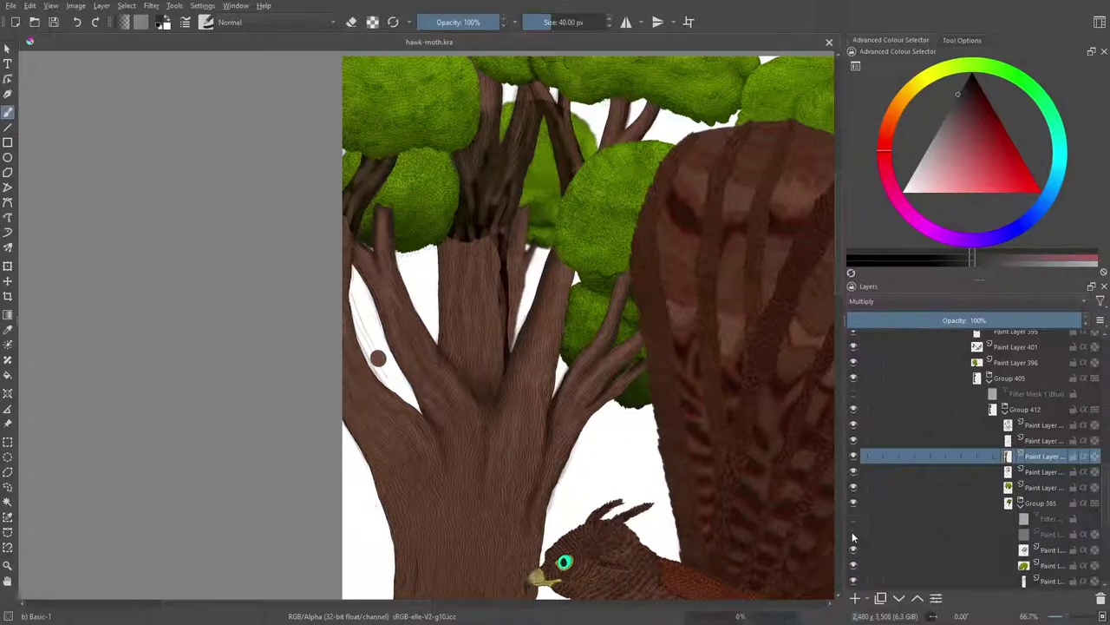
click(855, 535)
click(854, 534)
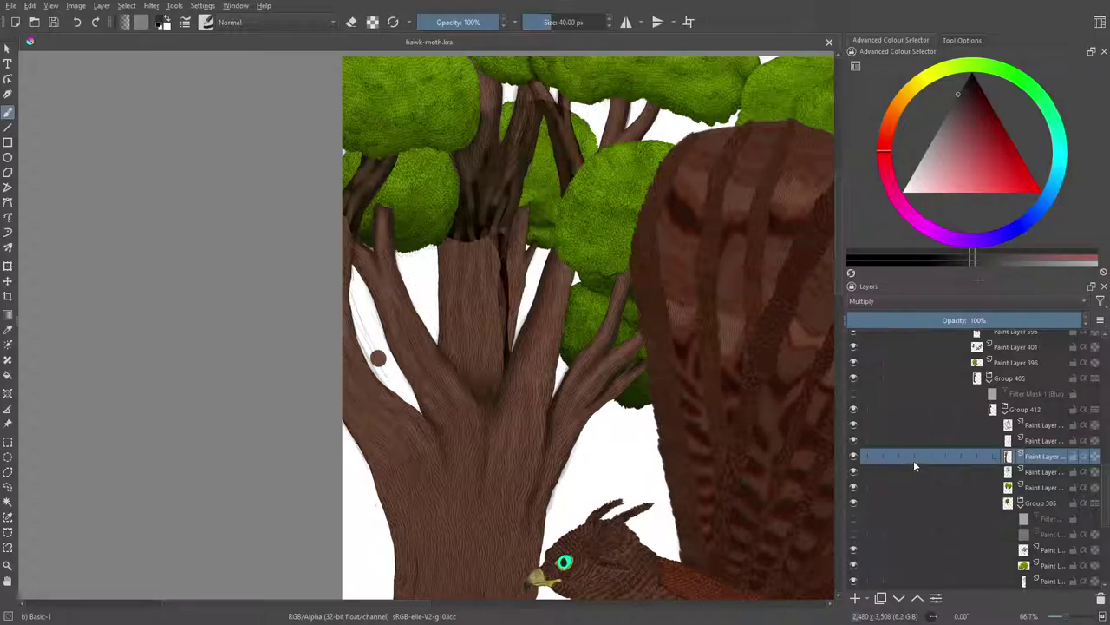
Add a transparency mask to Group 385
click(1039, 503)
right_click(1039, 503)
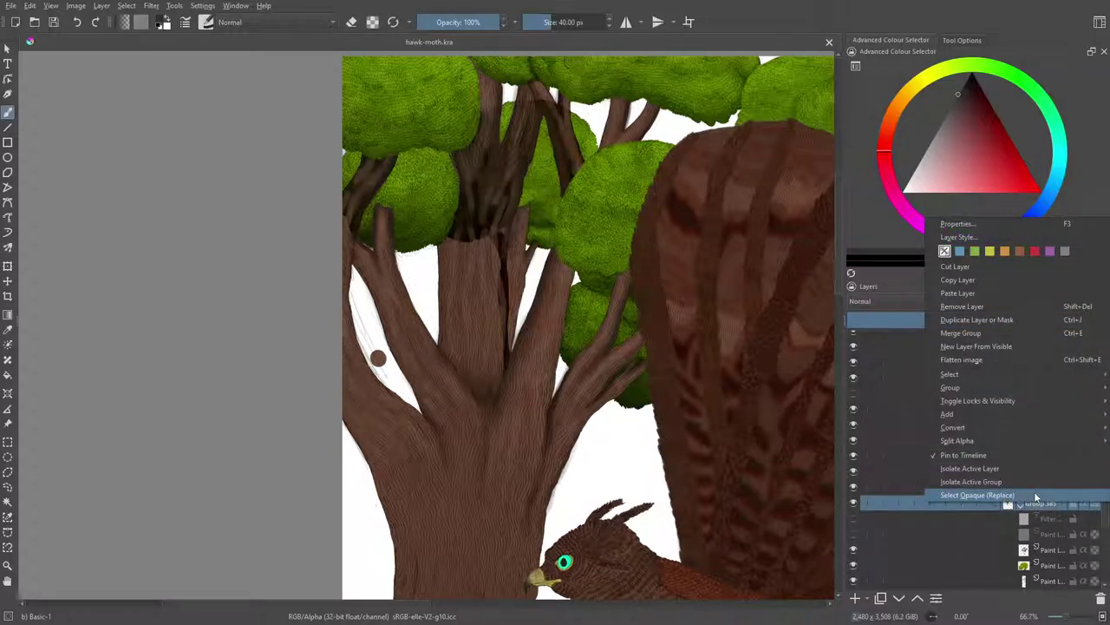
mouse_move(942, 420)
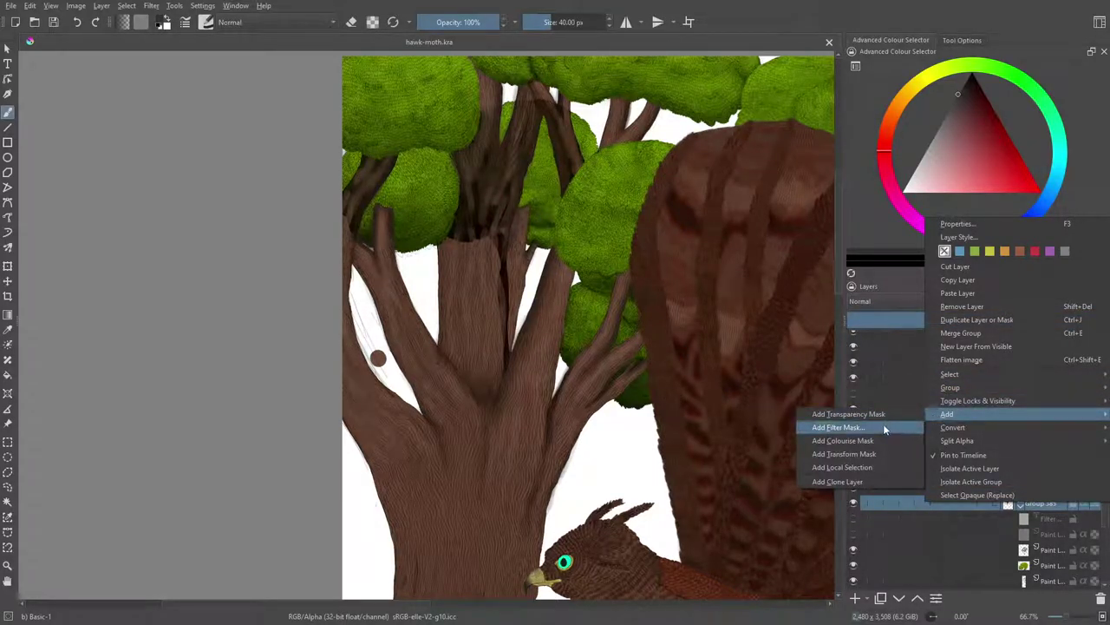
click(838, 415)
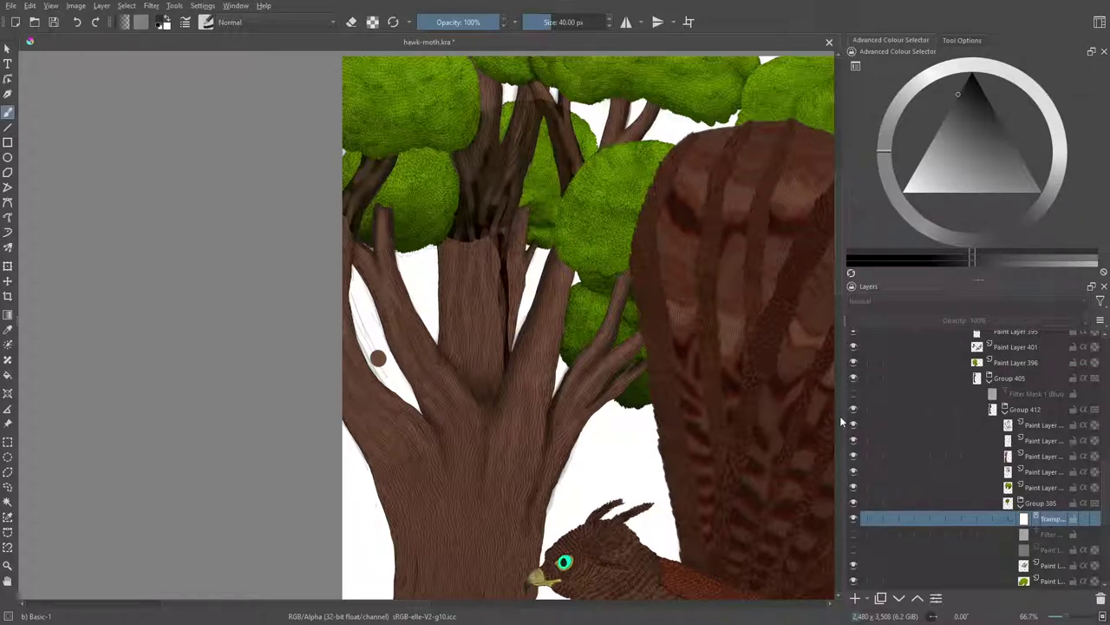
Try erasing the mask along the dark gap beside the central trunk with the 50 px Eraser Circle, and undo the stroke
click(1065, 616)
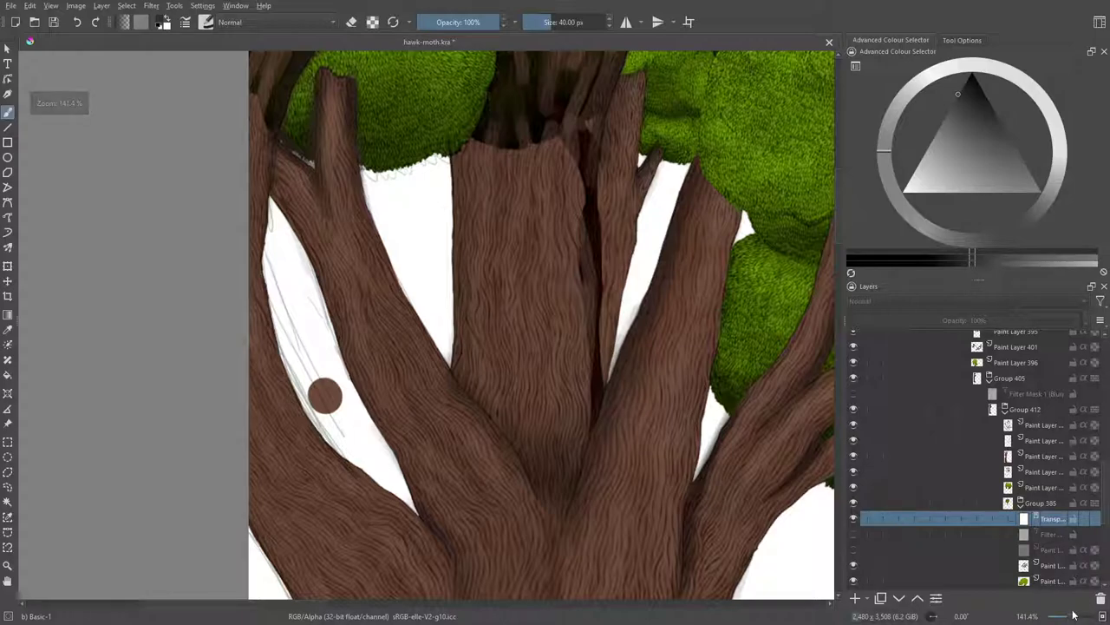
key(e)
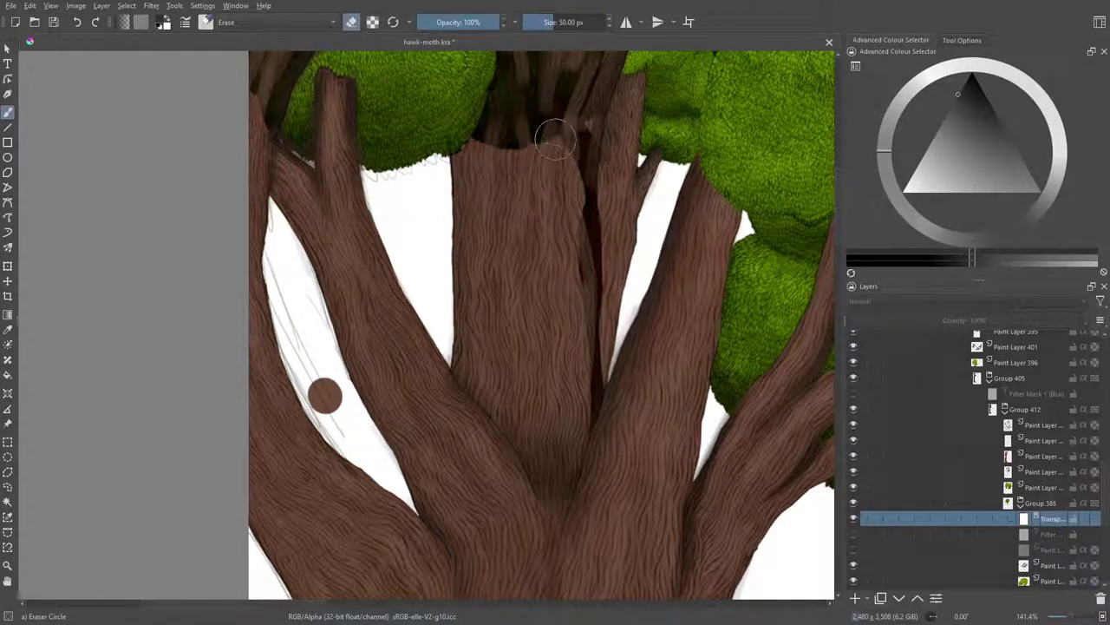
mouse_move(570, 169)
mouse_down()
mouse_move(585, 132)
mouse_move(587, 198)
mouse_move(594, 120)
mouse_move(580, 207)
mouse_move(585, 236)
mouse_move(584, 205)
mouse_move(590, 229)
mouse_move(584, 206)
mouse_move(585, 248)
mouse_move(571, 256)
mouse_move(584, 337)
mouse_move(576, 393)
mouse_move(577, 361)
mouse_move(591, 402)
mouse_move(578, 326)
mouse_move(589, 416)
mouse_move(578, 311)
mouse_move(594, 427)
mouse_move(575, 306)
mouse_move(577, 370)
mouse_up()
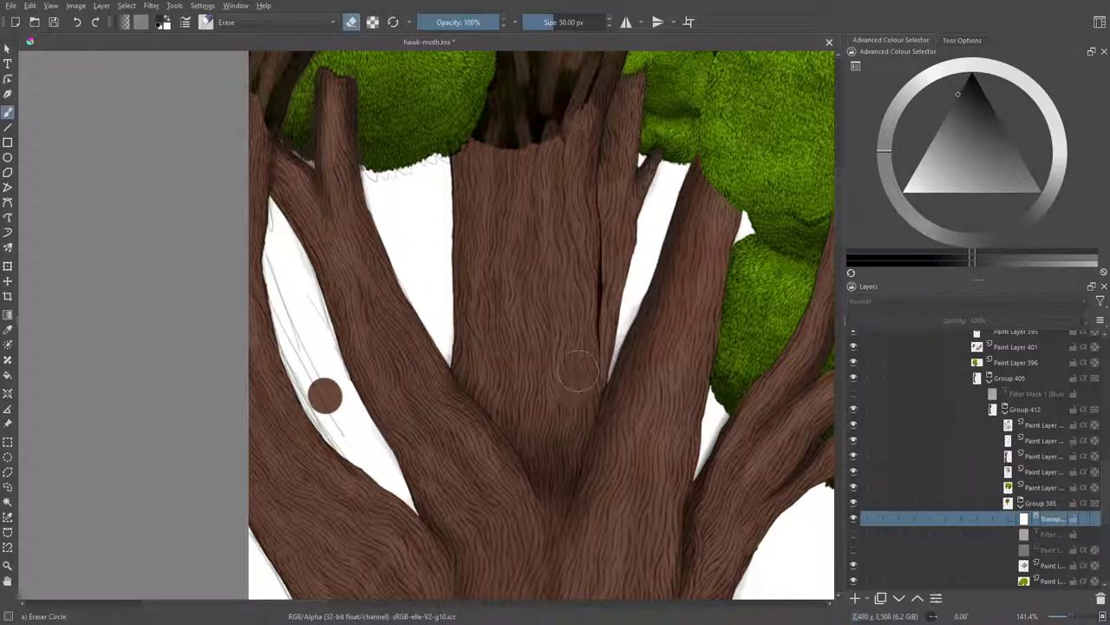
click(77, 23)
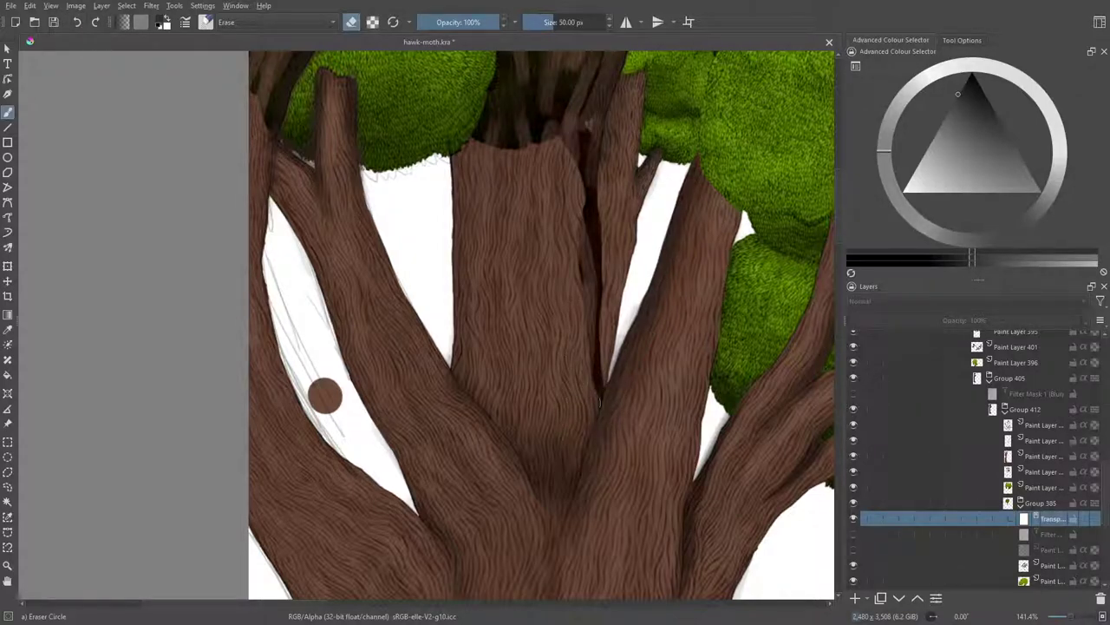
Reduce the Eraser Circle size to 21.90 px and erase the mask around the lower end of the dark gap beside the central trunk
click(1076, 618)
click(1076, 617)
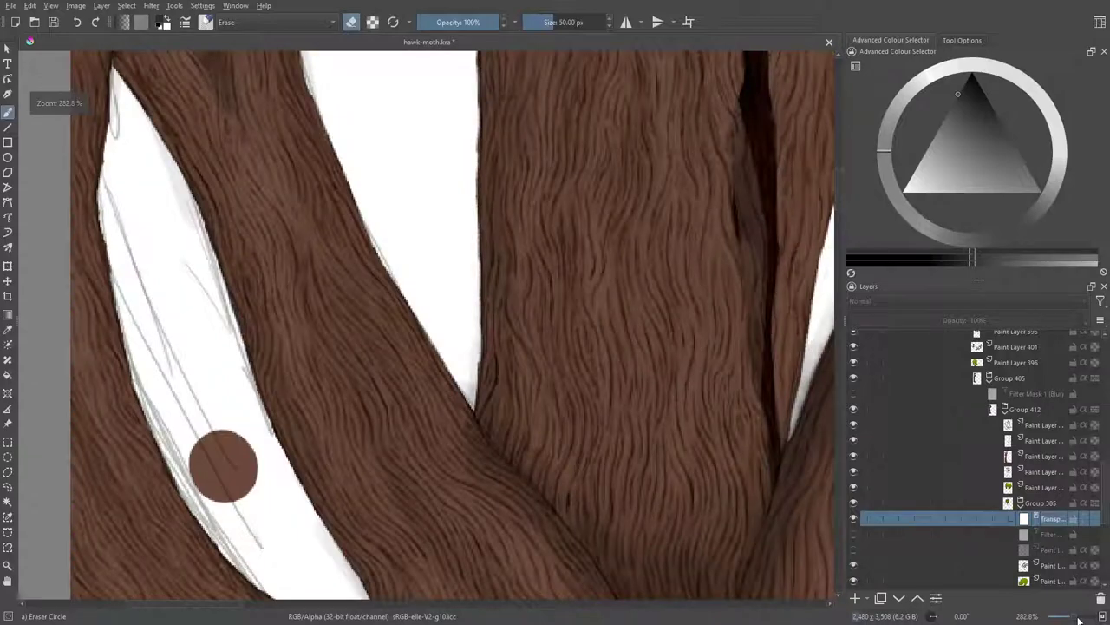
click(1079, 618)
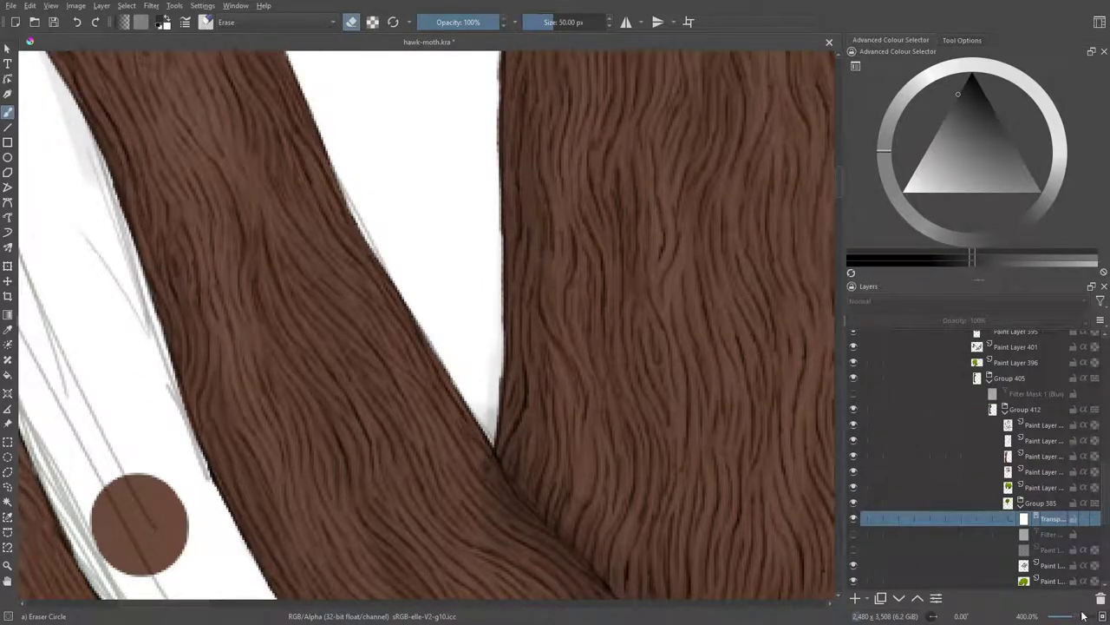
drag(180, 603, 242, 603)
scroll(234, 564, left, 1)
click(544, 21)
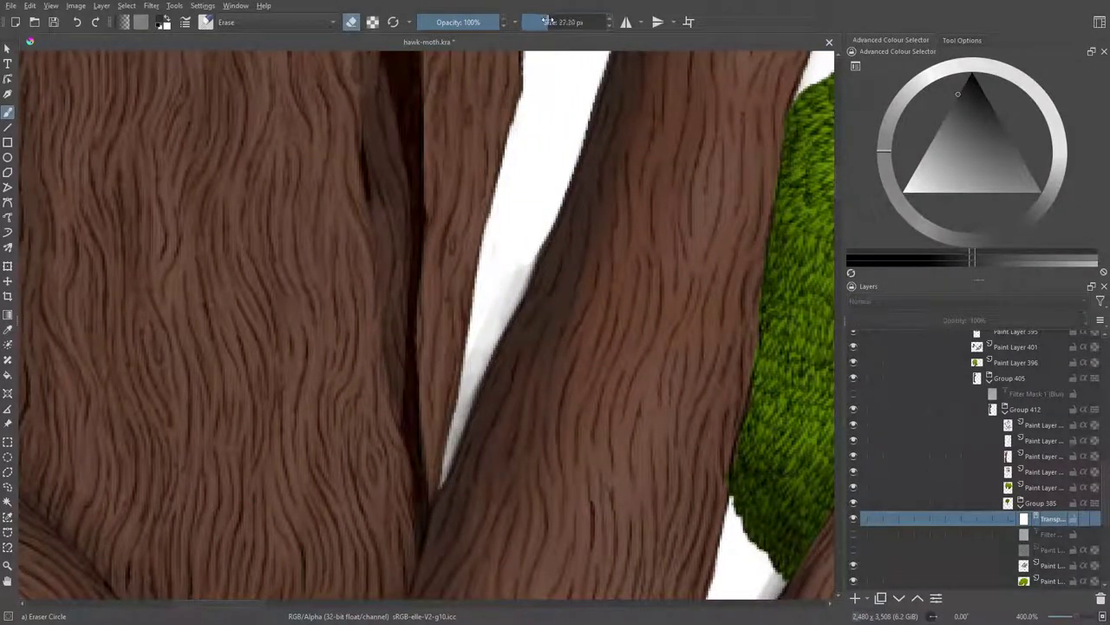
mouse_move(376, 491)
mouse_down()
mouse_move(412, 555)
mouse_move(394, 486)
mouse_move(411, 567)
mouse_move(401, 474)
mouse_move(412, 569)
mouse_move(385, 370)
mouse_move(394, 408)
mouse_move(399, 380)
mouse_move(412, 445)
mouse_move(404, 365)
mouse_up()
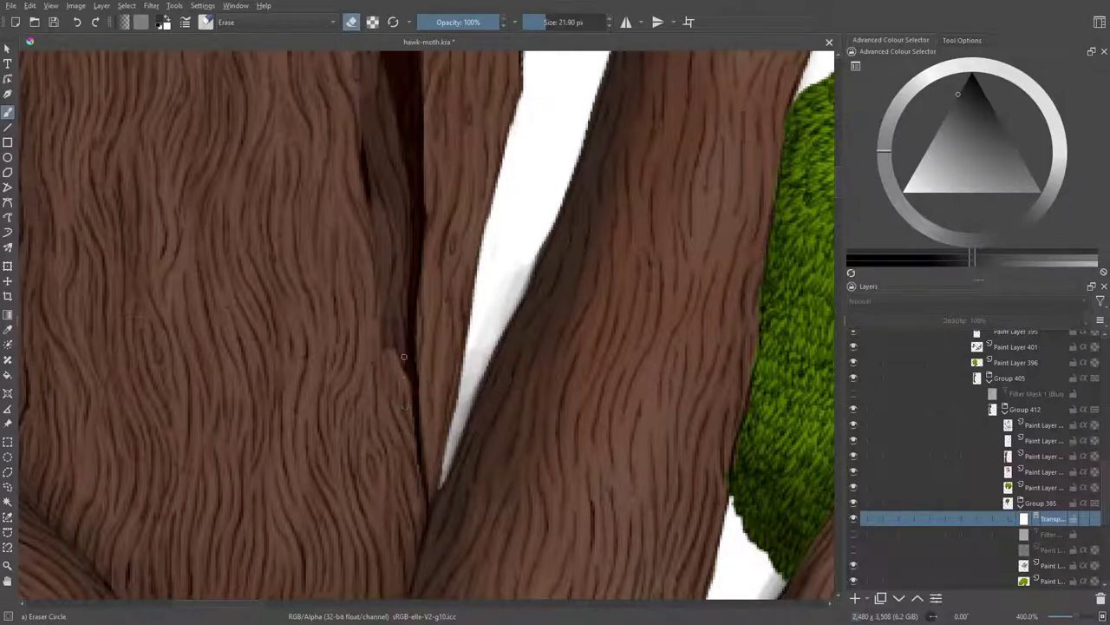
Switch to the Eraser Soft preset at 21.90 px and softly erase the mask along the lower part of the dark trunk gap
click(206, 23)
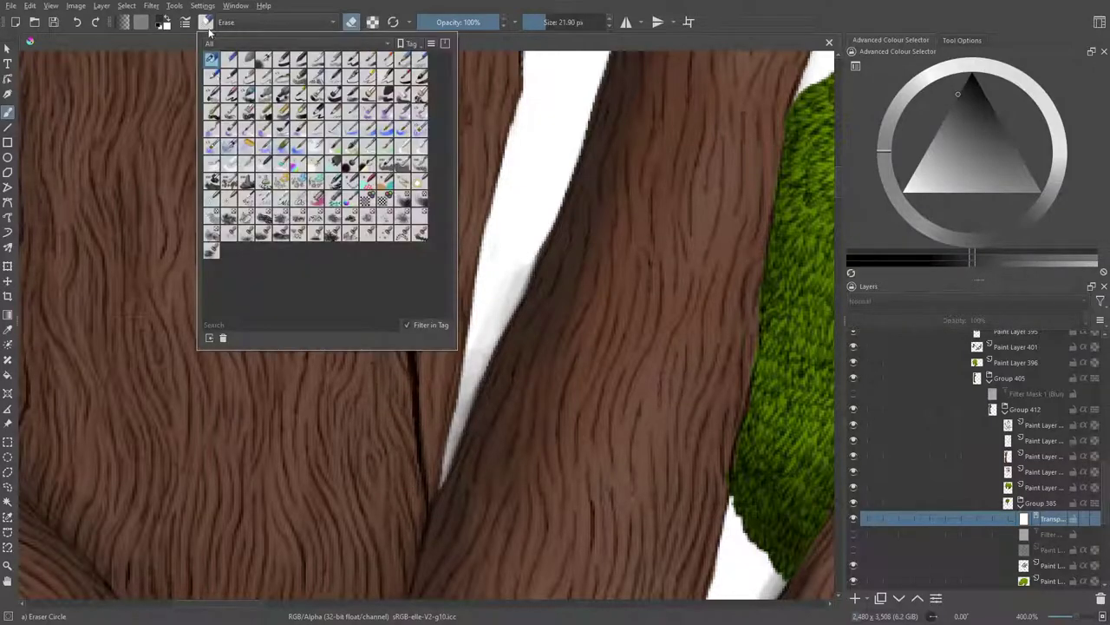
click(246, 59)
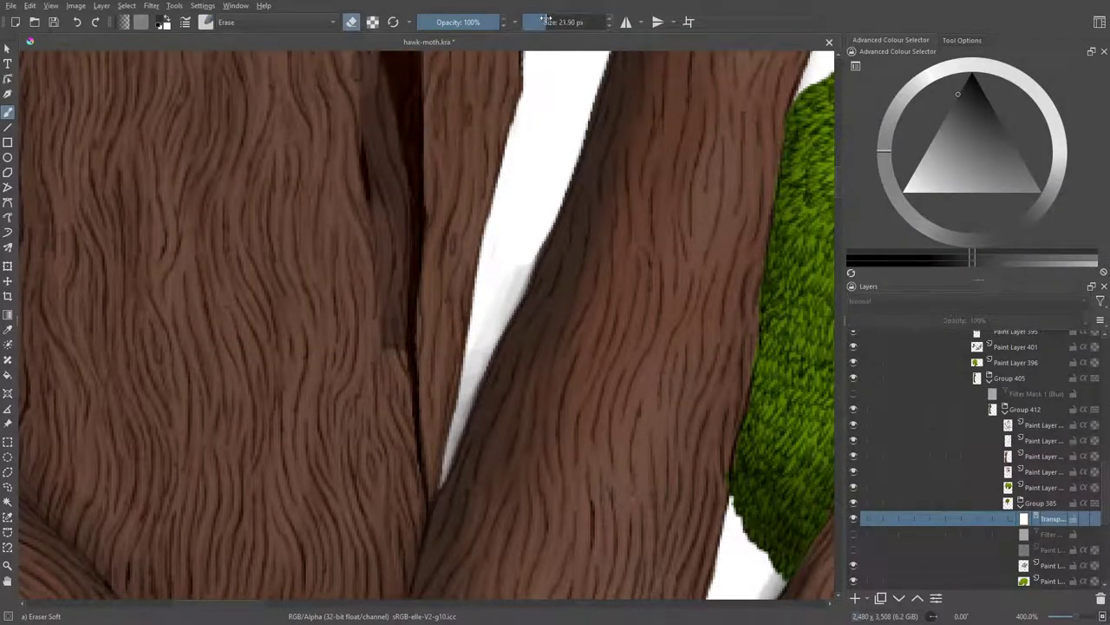
mouse_move(368, 378)
mouse_down()
mouse_move(372, 318)
mouse_move(384, 378)
mouse_move(394, 288)
mouse_move(394, 354)
mouse_move(396, 285)
mouse_move(399, 401)
mouse_move(394, 282)
mouse_up()
mouse_move(375, 430)
mouse_down()
mouse_move(399, 429)
mouse_move(399, 407)
mouse_move(407, 444)
mouse_move(393, 478)
mouse_move(403, 477)
mouse_move(384, 251)
mouse_move(397, 208)
mouse_move(408, 249)
mouse_move(397, 291)
mouse_move(408, 330)
mouse_move(389, 360)
mouse_move(377, 121)
mouse_move(360, 288)
mouse_up()
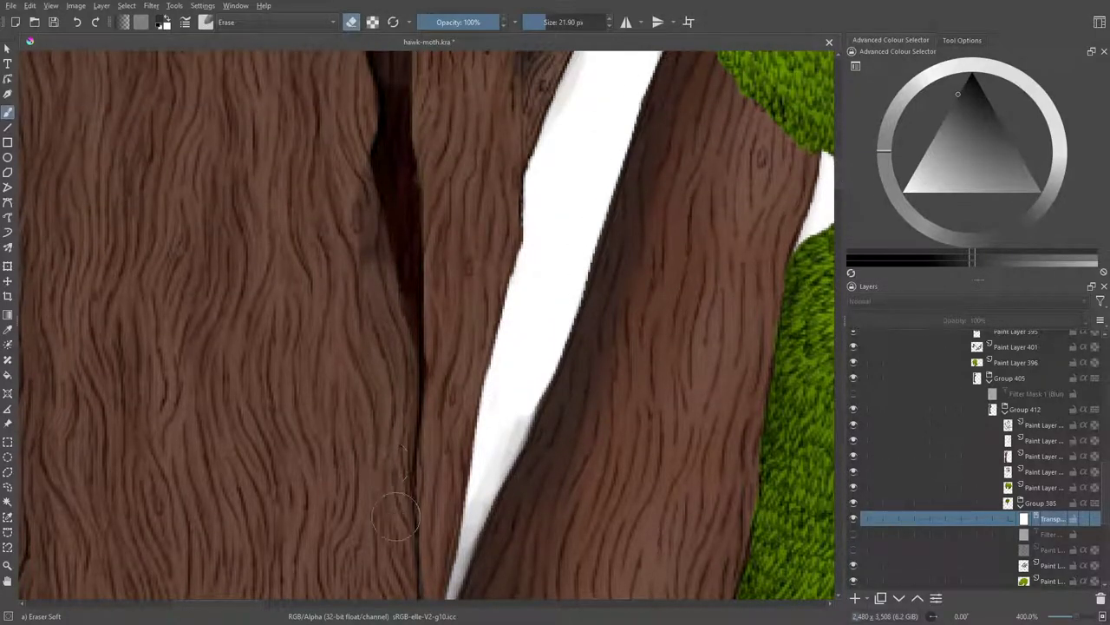
Try two more soft erasing strokes up the tapering end of the dark gap, undoing each one
mouse_move(393, 419)
mouse_down()
mouse_move(411, 383)
mouse_move(394, 310)
mouse_up()
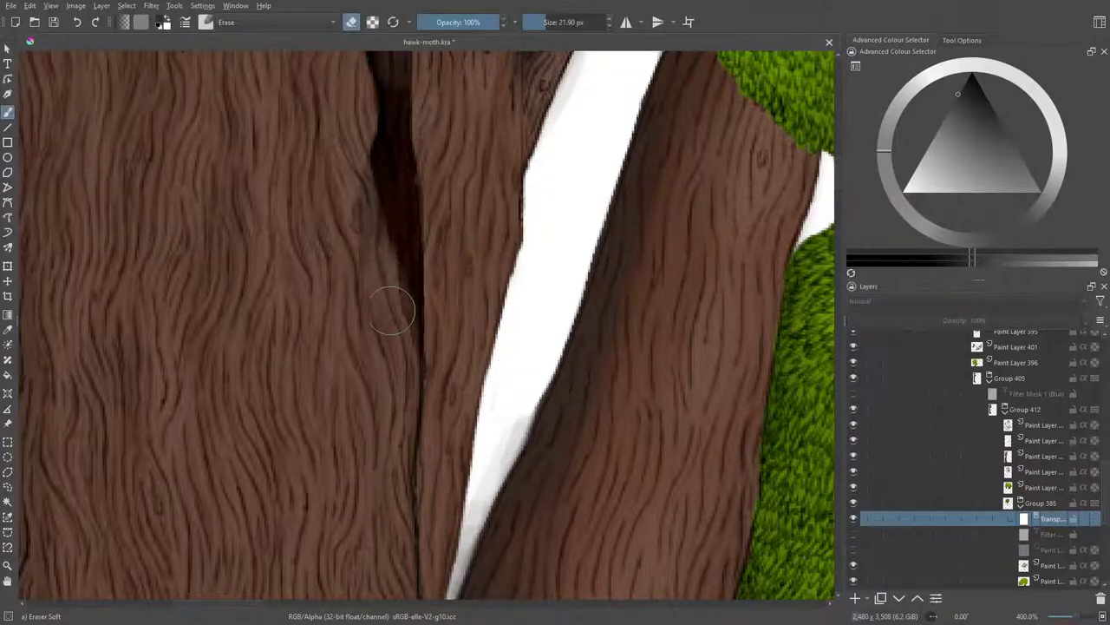
click(77, 21)
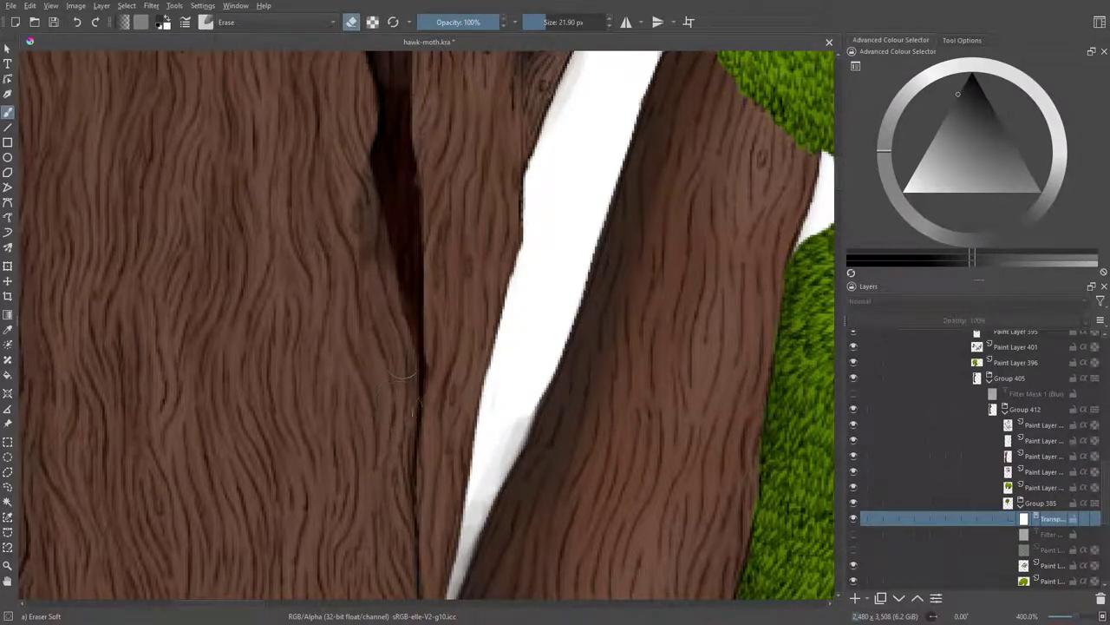
drag(401, 432, 401, 342)
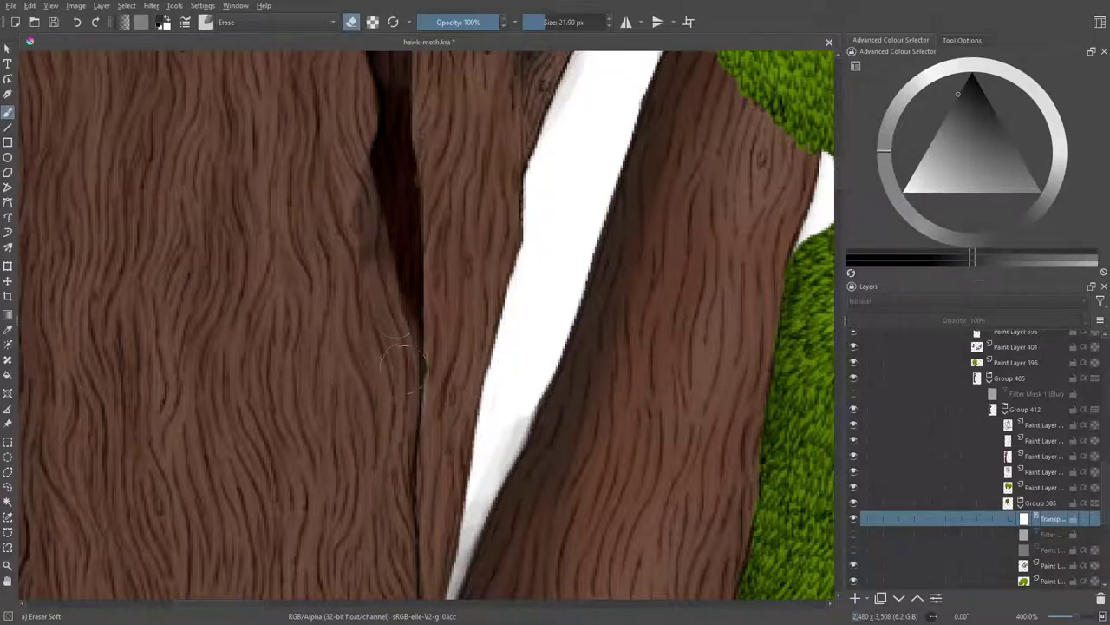
click(78, 22)
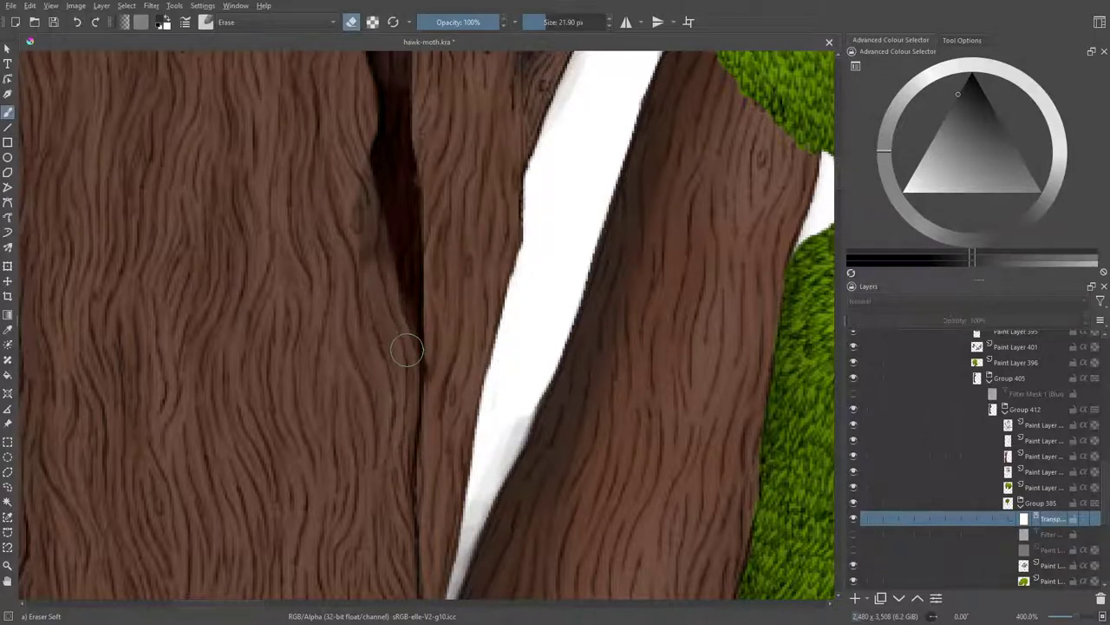
Softly erase the mask over the dark gap beside the central trunk, from its tapering lower end to its upper part
drag(400, 354, 394, 258)
drag(399, 389, 397, 260)
drag(407, 304, 406, 243)
drag(407, 348, 397, 469)
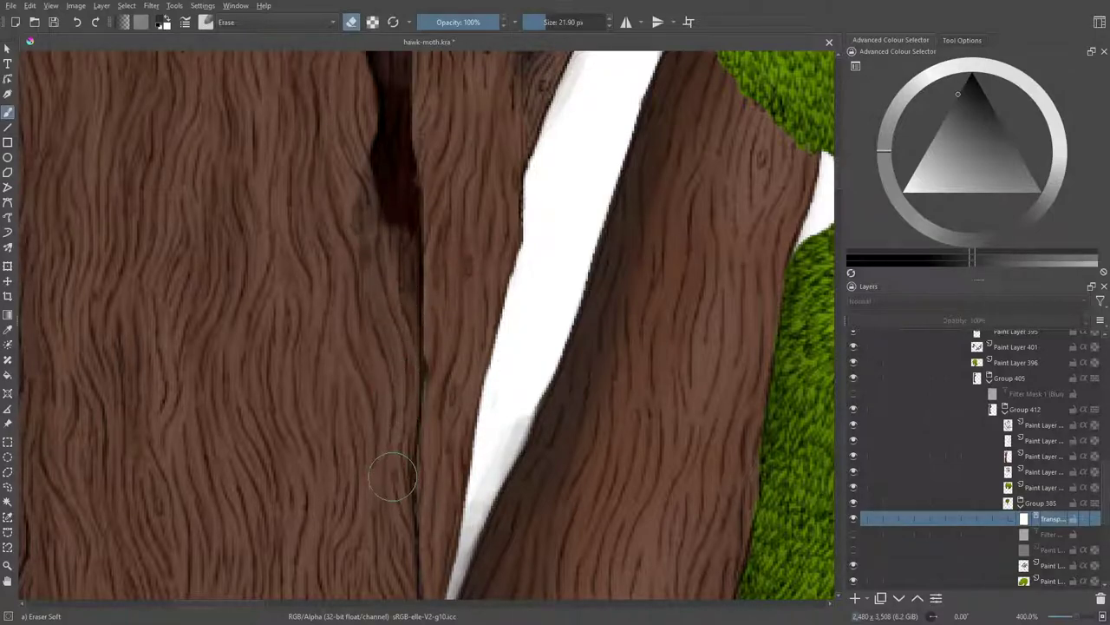
mouse_move(399, 512)
mouse_down()
mouse_move(410, 282)
mouse_move(376, 176)
mouse_move(352, 205)
mouse_move(374, 222)
mouse_move(361, 191)
mouse_move(383, 209)
mouse_move(396, 336)
mouse_move(400, 232)
mouse_move(385, 157)
mouse_move(400, 241)
mouse_move(376, 117)
mouse_move(399, 163)
mouse_move(394, 188)
mouse_move(362, 164)
mouse_up()
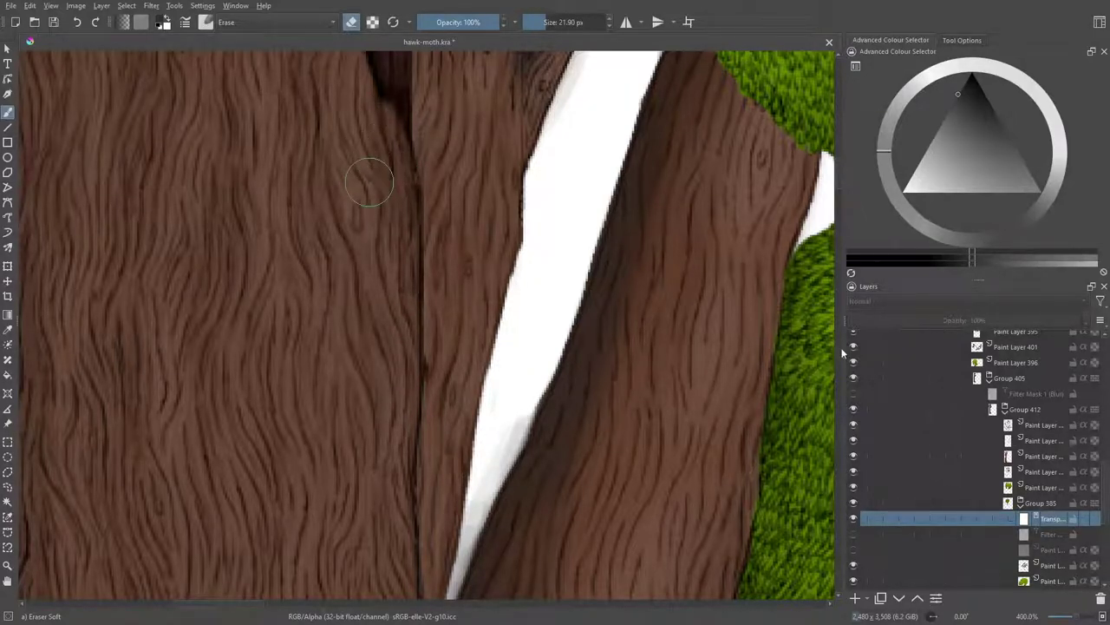
scroll(835, 169, up, 4)
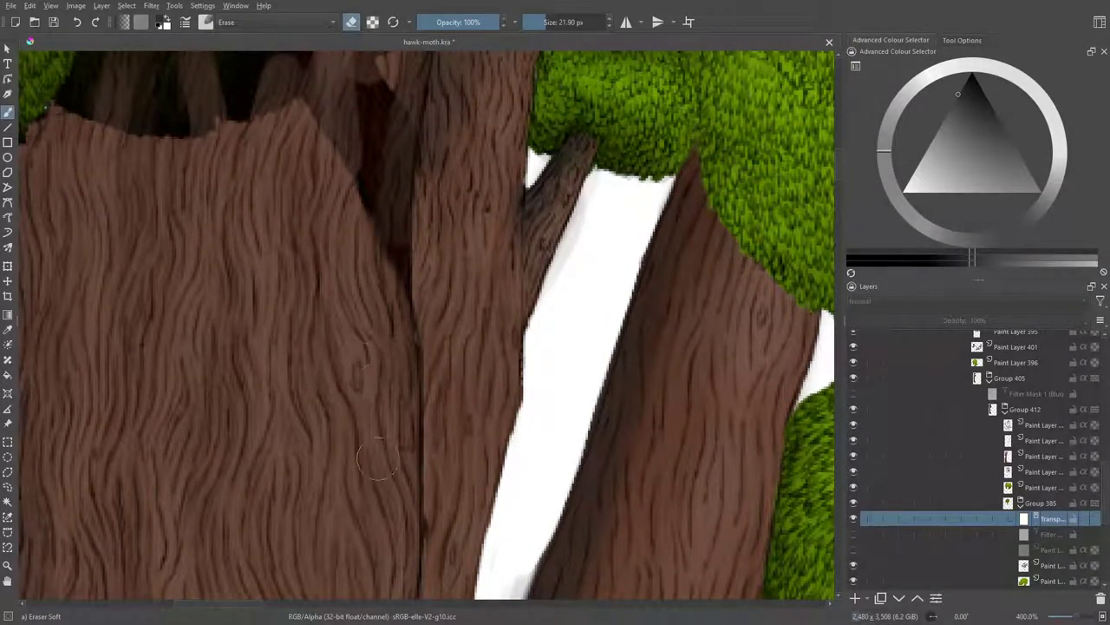
mouse_move(364, 129)
mouse_down()
mouse_move(386, 222)
mouse_move(389, 291)
mouse_move(368, 265)
mouse_up()
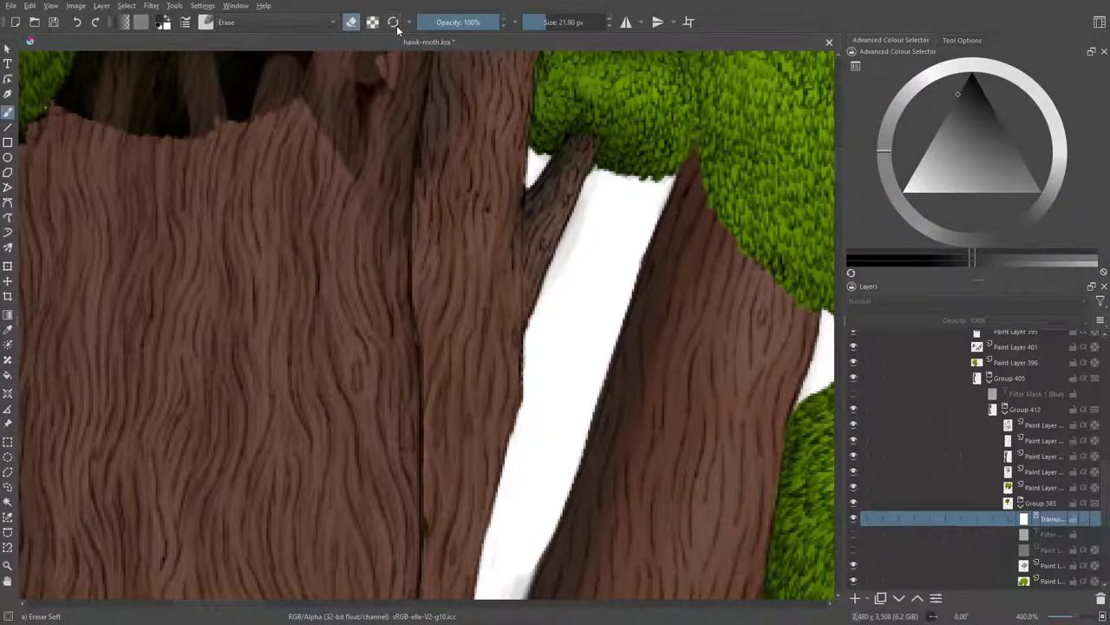
Reduce the eraser size to 9.24 px and softly erase the mask along the narrow seam beside the central trunk
drag(542, 19, 542, 15)
mouse_move(398, 228)
mouse_down()
mouse_move(405, 395)
mouse_move(409, 344)
mouse_move(408, 372)
mouse_up()
drag(408, 432, 405, 468)
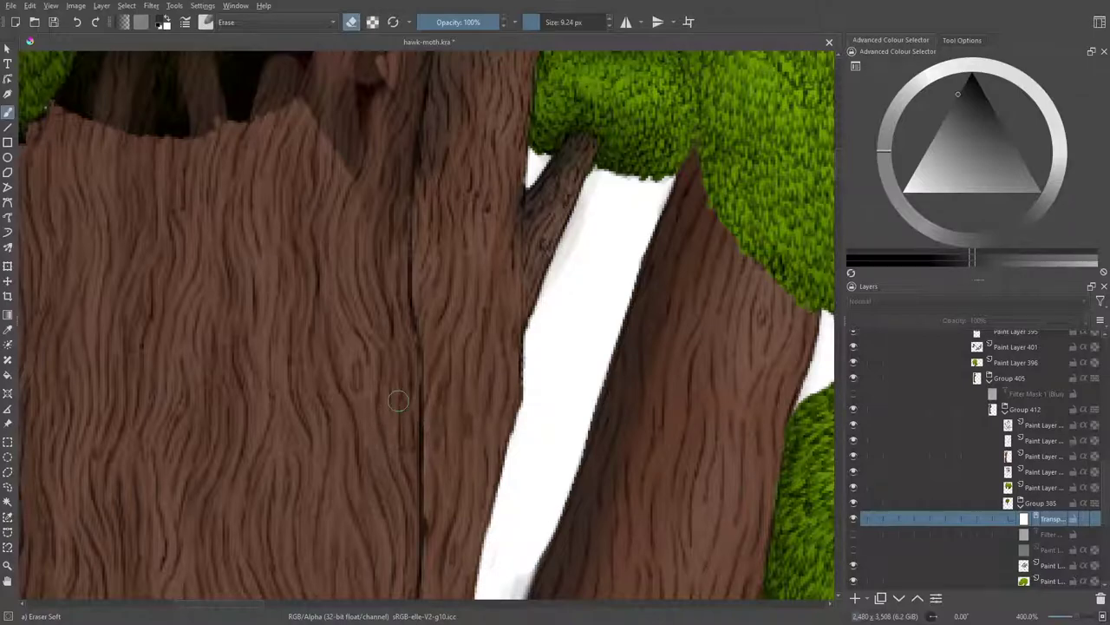
Try erasing the mask along the lower end of the trunk seam, and undo the strokes
drag(1075, 618, 1071, 621)
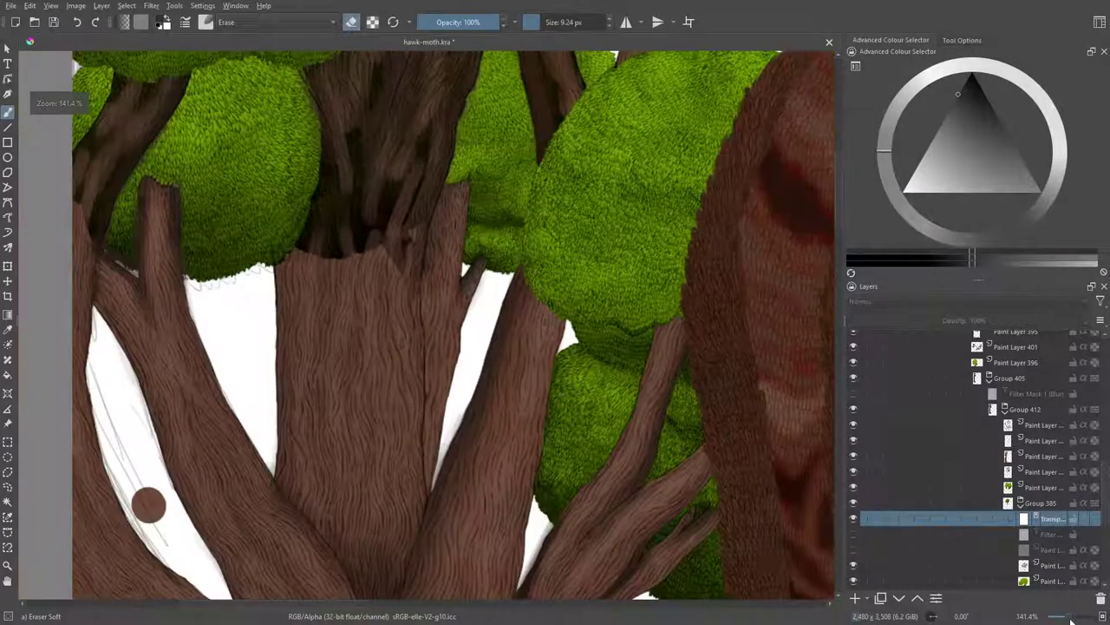
drag(1069, 618, 1071, 617)
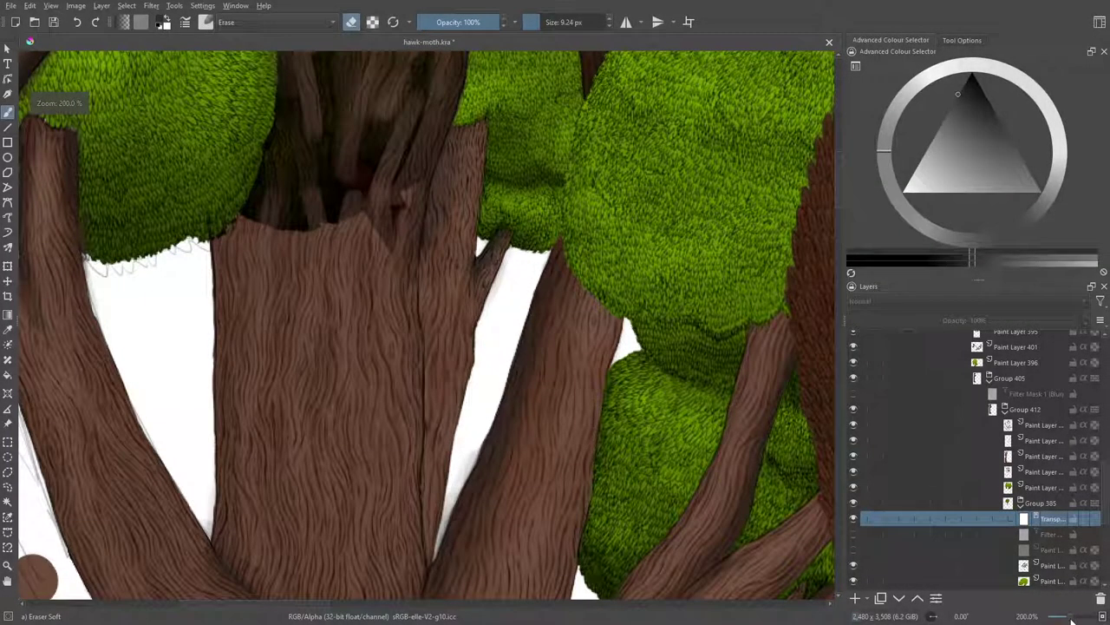
drag(416, 535, 422, 577)
drag(418, 483, 418, 560)
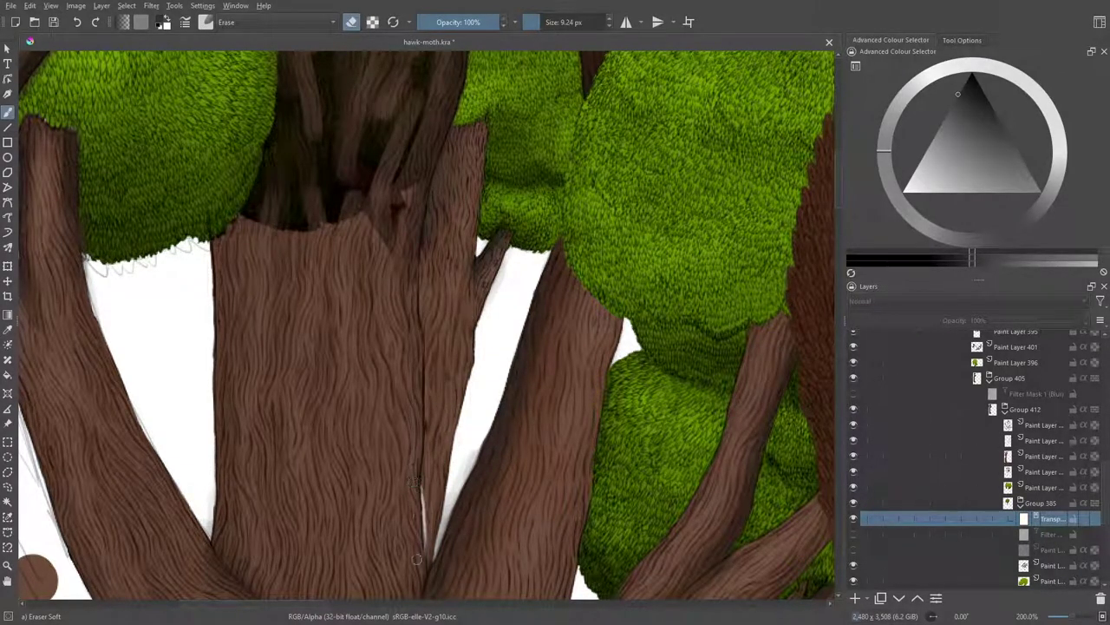
click(77, 21)
click(94, 22)
Erase the mask over the dark hollow above the central trunk, starting from the seam and working across to the foliage
mouse_move(400, 248)
mouse_down()
mouse_move(379, 253)
mouse_move(408, 179)
mouse_move(359, 239)
mouse_move(421, 116)
mouse_move(404, 220)
mouse_up()
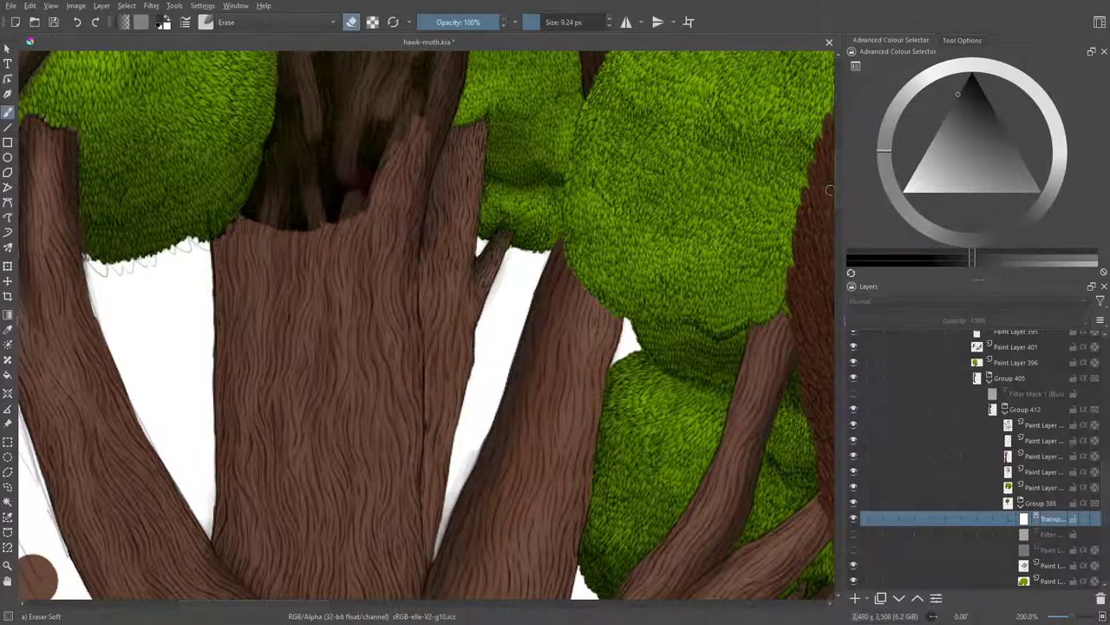
scroll(829, 189, up, 8)
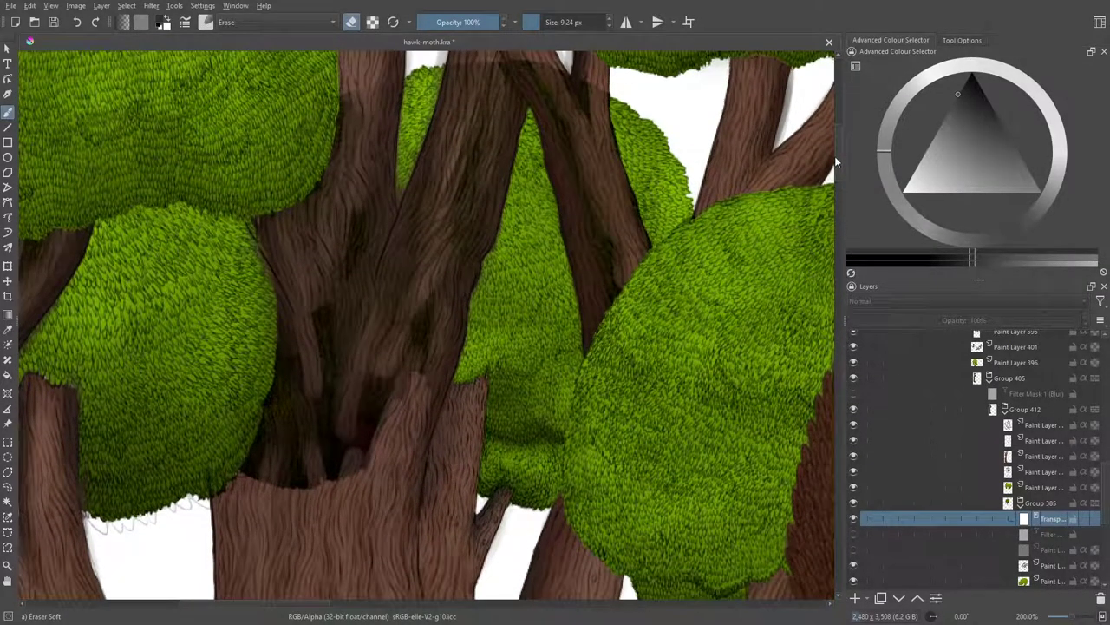
scroll(834, 155, up, 1)
mouse_move(421, 326)
mouse_down()
mouse_move(394, 393)
mouse_move(409, 334)
mouse_move(389, 369)
mouse_move(339, 489)
mouse_move(328, 493)
mouse_move(349, 406)
mouse_move(342, 356)
mouse_move(271, 499)
mouse_up()
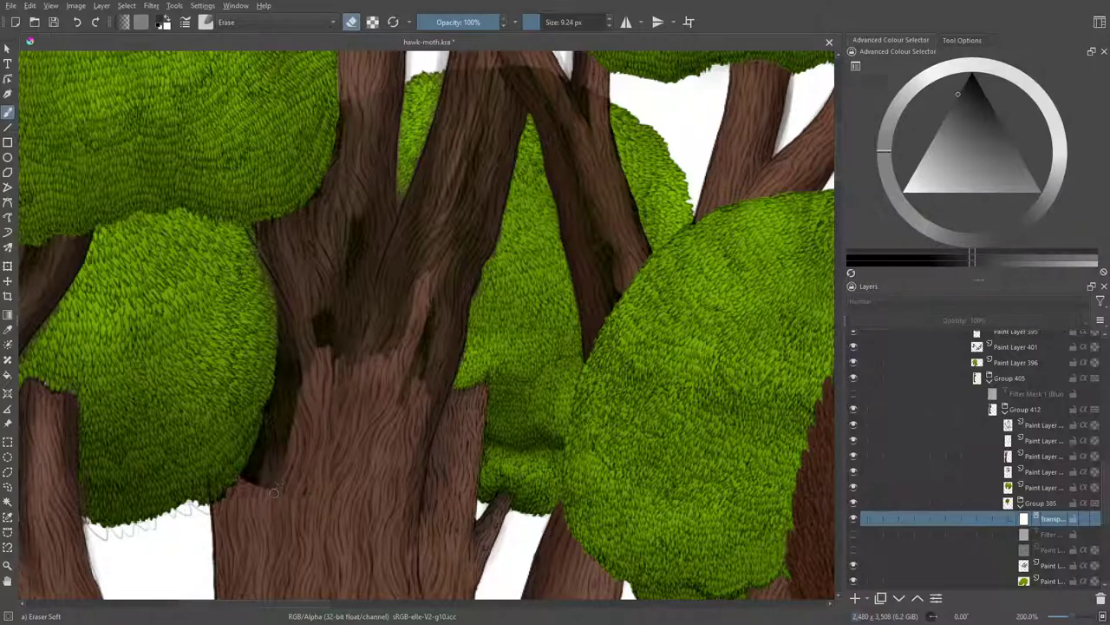
mouse_move(354, 396)
mouse_down()
mouse_move(306, 254)
mouse_move(340, 310)
mouse_move(330, 368)
mouse_move(327, 276)
mouse_move(350, 196)
mouse_move(356, 277)
mouse_move(346, 334)
mouse_up()
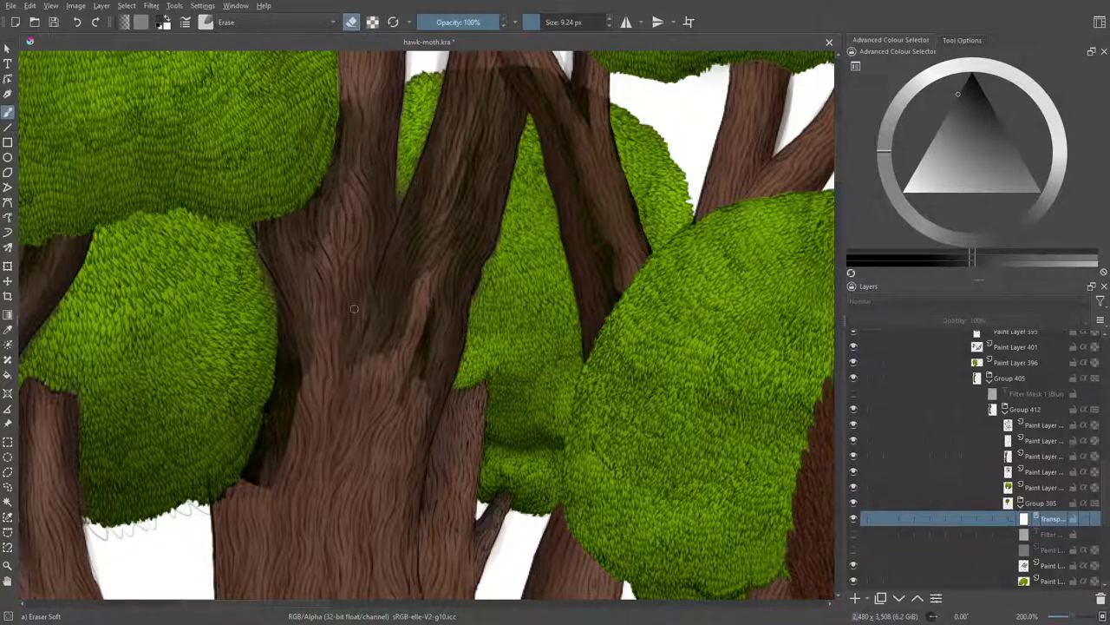
Erase the mask over the left fork of the trunk and along the edge of the round foliage beside it
mouse_move(304, 377)
mouse_down()
mouse_move(300, 282)
mouse_move(294, 395)
mouse_move(271, 469)
mouse_move(305, 380)
mouse_move(262, 477)
mouse_move(285, 397)
mouse_move(253, 468)
mouse_move(280, 391)
mouse_move(241, 482)
mouse_move(286, 293)
mouse_move(280, 322)
mouse_up()
mouse_move(287, 269)
mouse_down()
mouse_move(256, 219)
mouse_move(282, 351)
mouse_move(255, 225)
mouse_move(276, 254)
mouse_move(287, 319)
mouse_move(294, 194)
mouse_move(299, 210)
mouse_move(314, 196)
mouse_move(320, 211)
mouse_move(309, 252)
mouse_move(329, 170)
mouse_move(364, 175)
mouse_up()
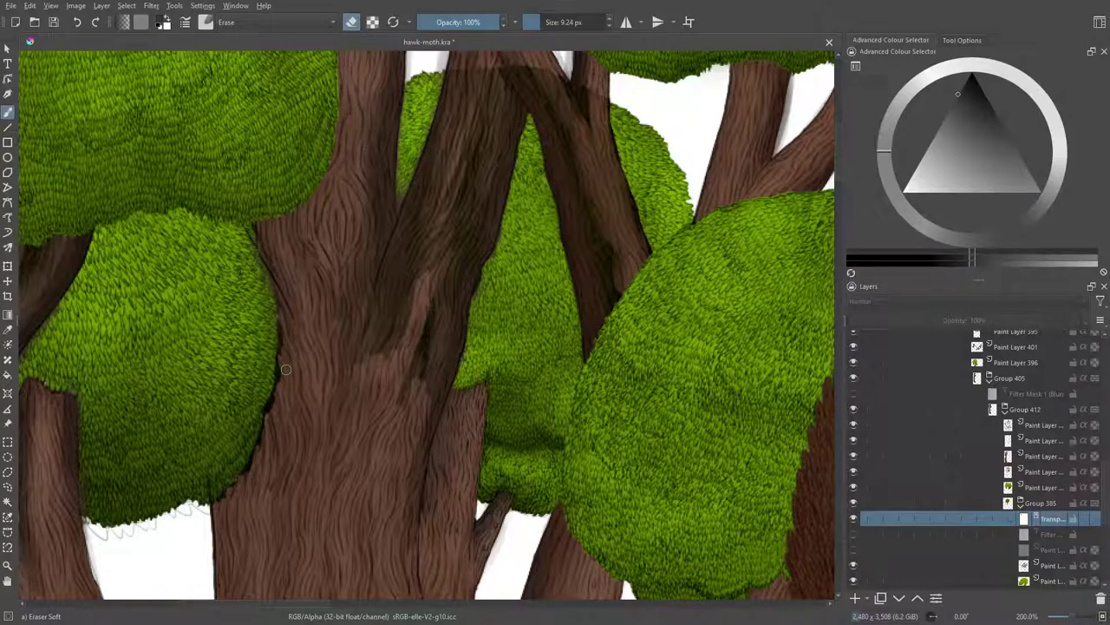
mouse_move(366, 299)
mouse_down()
mouse_move(367, 329)
mouse_move(361, 299)
mouse_up()
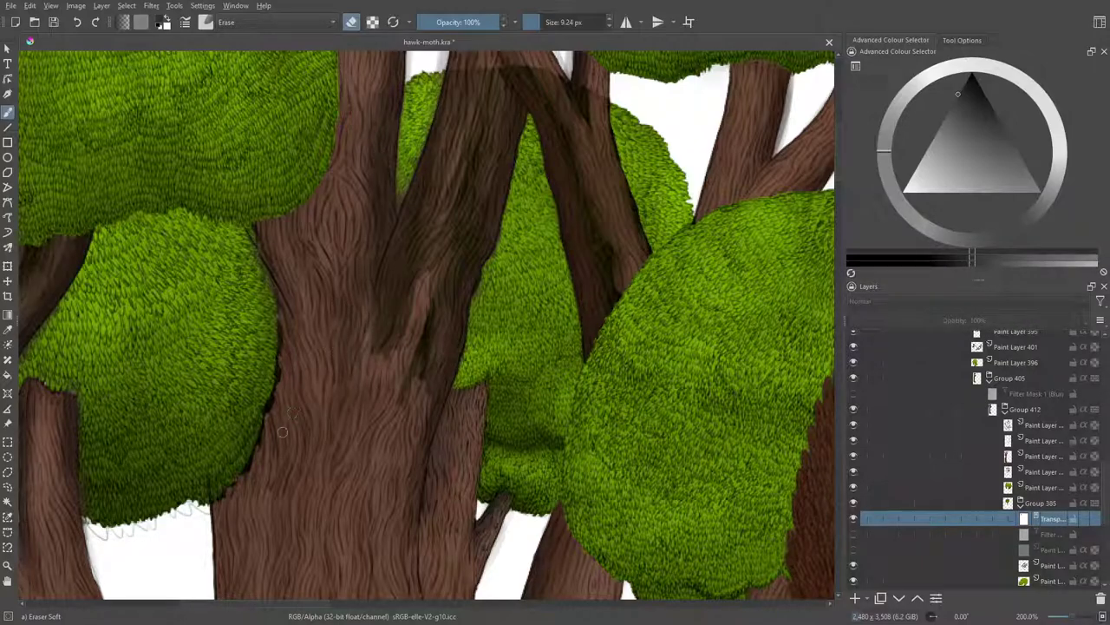
Erase the mask over the trunk's thick right fork, from its base up to the canopy, clearing the remaining dark patches
mouse_move(409, 370)
mouse_down()
mouse_move(361, 322)
mouse_move(401, 377)
mouse_move(402, 412)
mouse_move(434, 347)
mouse_move(427, 418)
mouse_up()
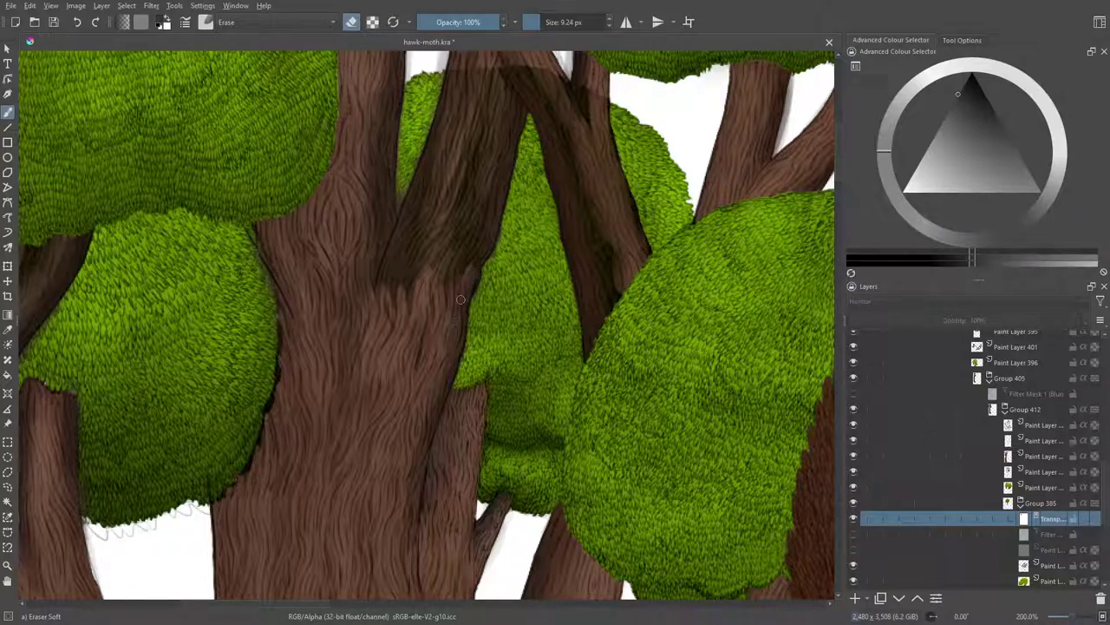
mouse_move(447, 288)
mouse_down()
mouse_move(452, 255)
mouse_move(390, 327)
mouse_move(418, 215)
mouse_move(376, 284)
mouse_move(411, 208)
mouse_move(413, 219)
mouse_move(431, 200)
mouse_move(460, 74)
mouse_up()
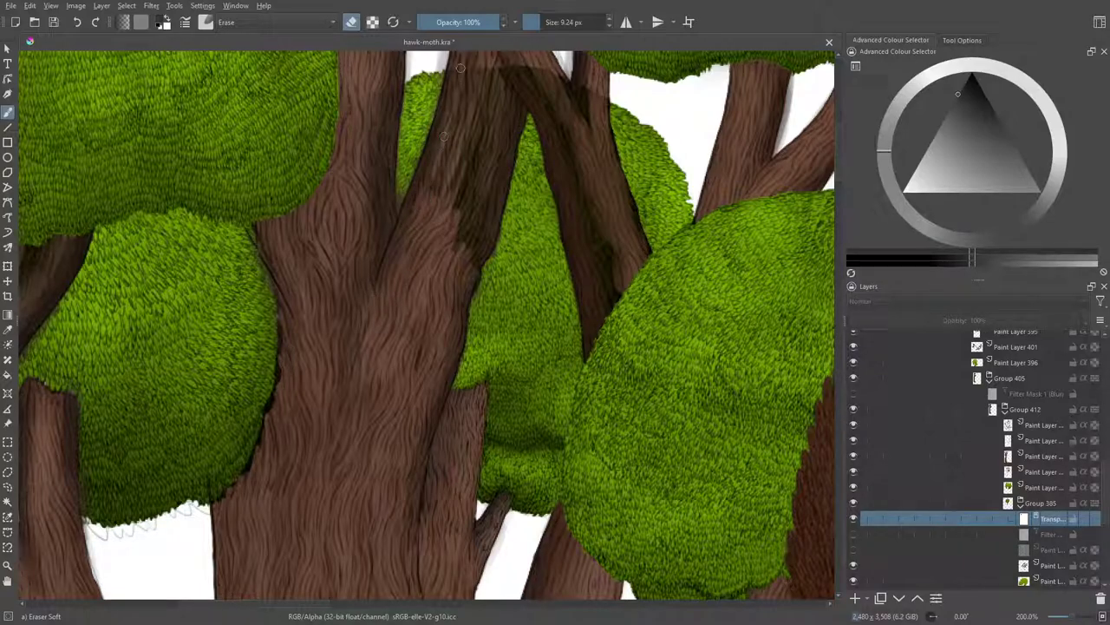
mouse_move(438, 146)
mouse_down()
mouse_move(443, 106)
mouse_move(418, 185)
mouse_move(433, 149)
mouse_move(444, 158)
mouse_move(473, 87)
mouse_move(490, 130)
mouse_move(504, 96)
mouse_move(496, 150)
mouse_move(516, 126)
mouse_move(505, 161)
mouse_move(509, 147)
mouse_up()
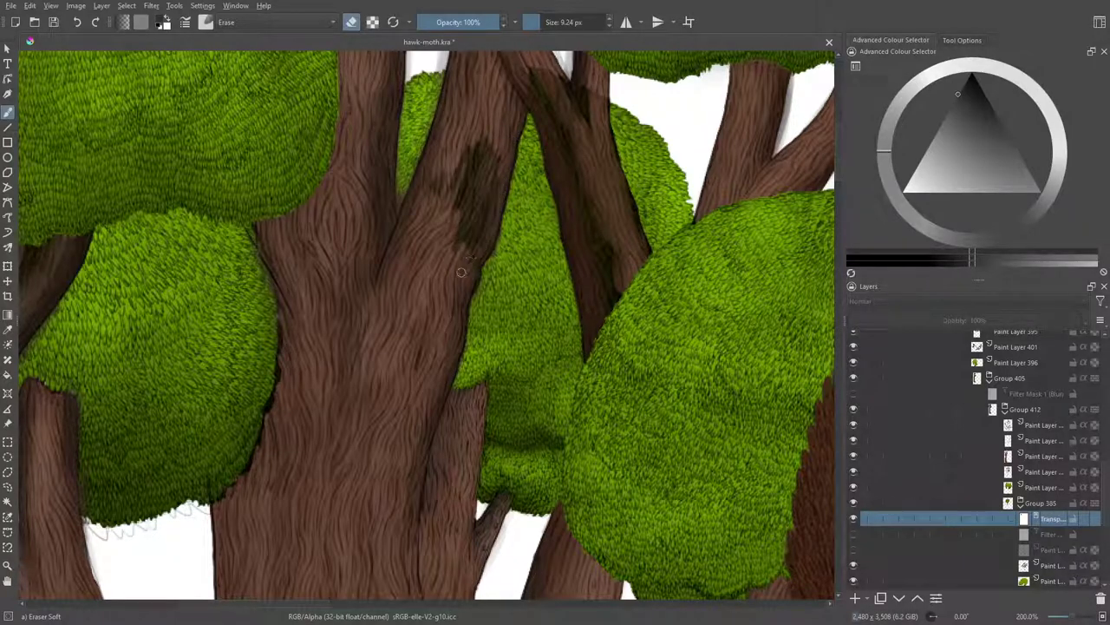
mouse_move(472, 262)
mouse_down()
mouse_move(496, 207)
mouse_move(501, 152)
mouse_move(488, 148)
mouse_move(457, 221)
mouse_move(459, 204)
mouse_move(430, 237)
mouse_move(447, 149)
mouse_up()
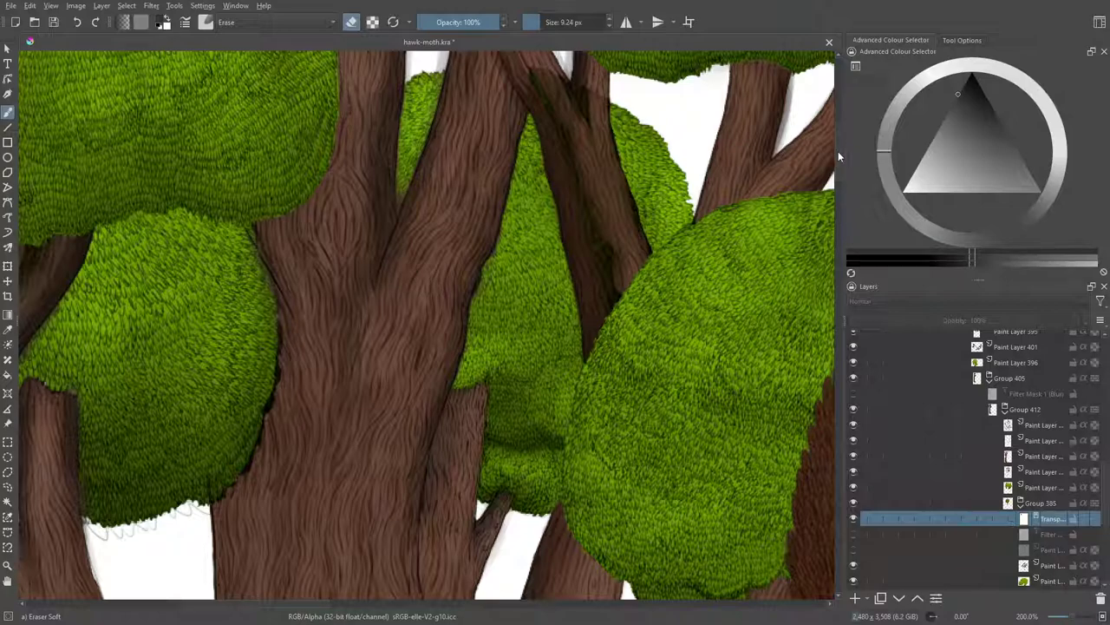
Erase the mask over the darkened thinner branches to the right of the main fork, undoing stray strokes
scroll(838, 151, up, 3)
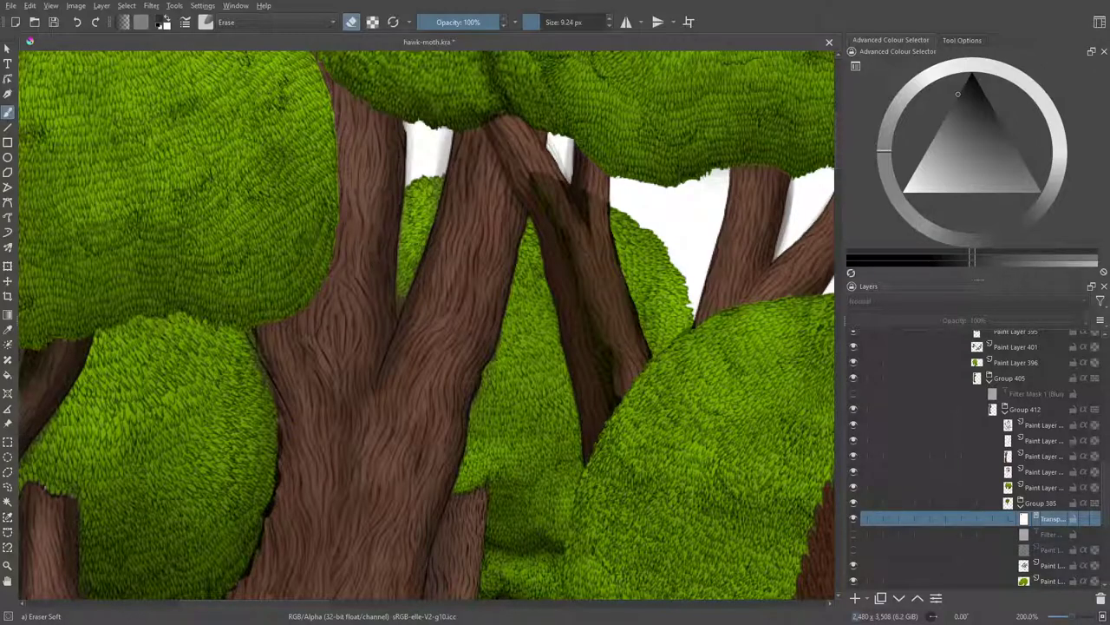
mouse_move(524, 182)
mouse_down()
mouse_move(577, 258)
mouse_move(541, 174)
mouse_move(576, 214)
mouse_move(568, 193)
mouse_move(575, 221)
mouse_up()
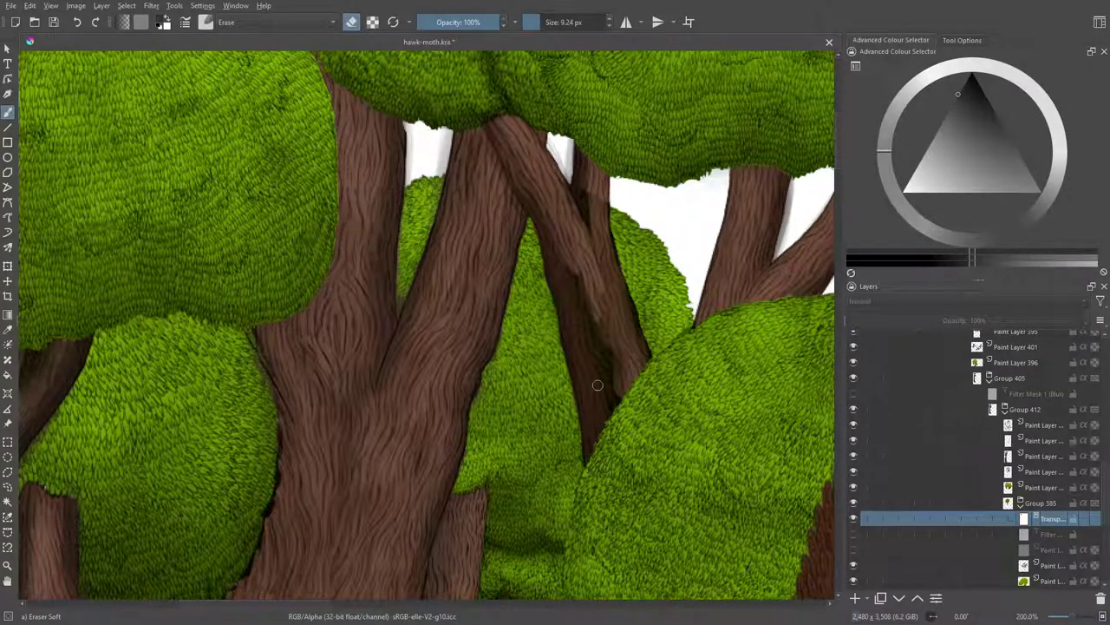
mouse_move(564, 259)
mouse_down()
mouse_move(613, 412)
mouse_move(609, 316)
mouse_move(590, 269)
mouse_move(625, 357)
mouse_move(617, 314)
mouse_move(637, 348)
mouse_move(609, 297)
mouse_move(645, 355)
mouse_move(585, 225)
mouse_move(630, 321)
mouse_move(574, 224)
mouse_move(584, 245)
mouse_move(578, 235)
mouse_move(581, 181)
mouse_move(584, 253)
mouse_move(591, 198)
mouse_move(605, 264)
mouse_up()
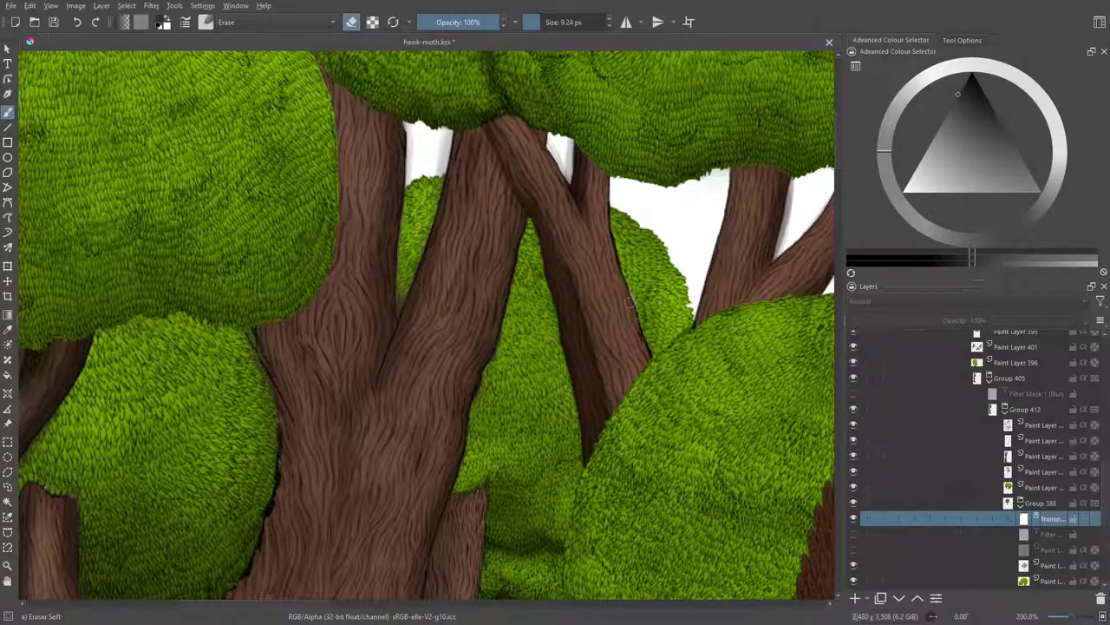
click(76, 22)
click(77, 23)
click(78, 22)
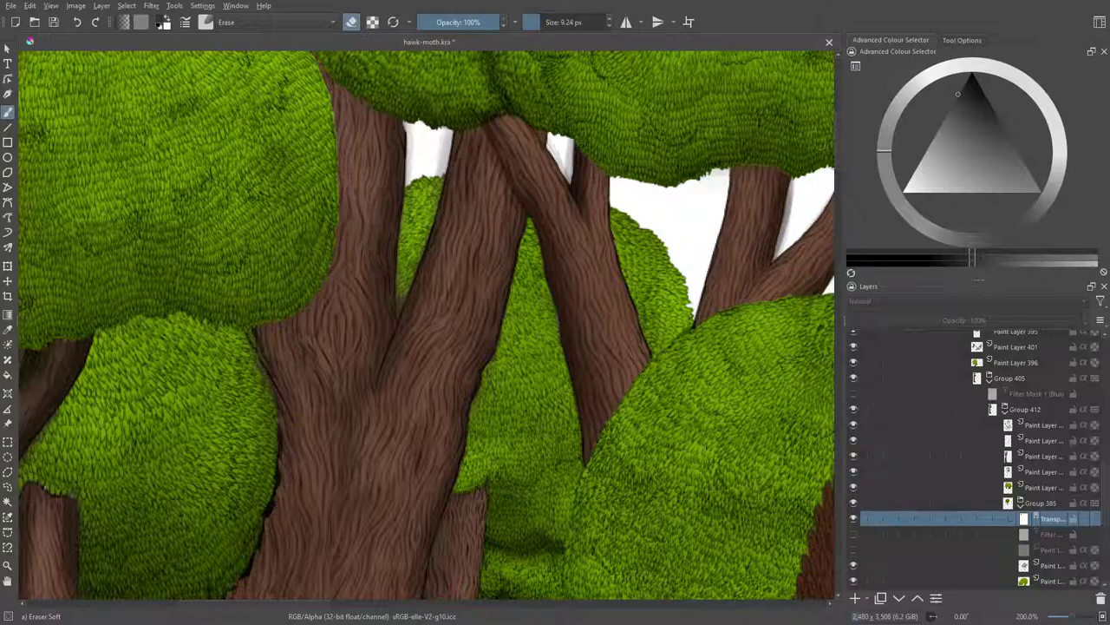
Inspect the blended central trunk and the branches on the tree's left side at different zoom levels
drag(836, 136, 841, 187)
scroll(838, 178, up, 8)
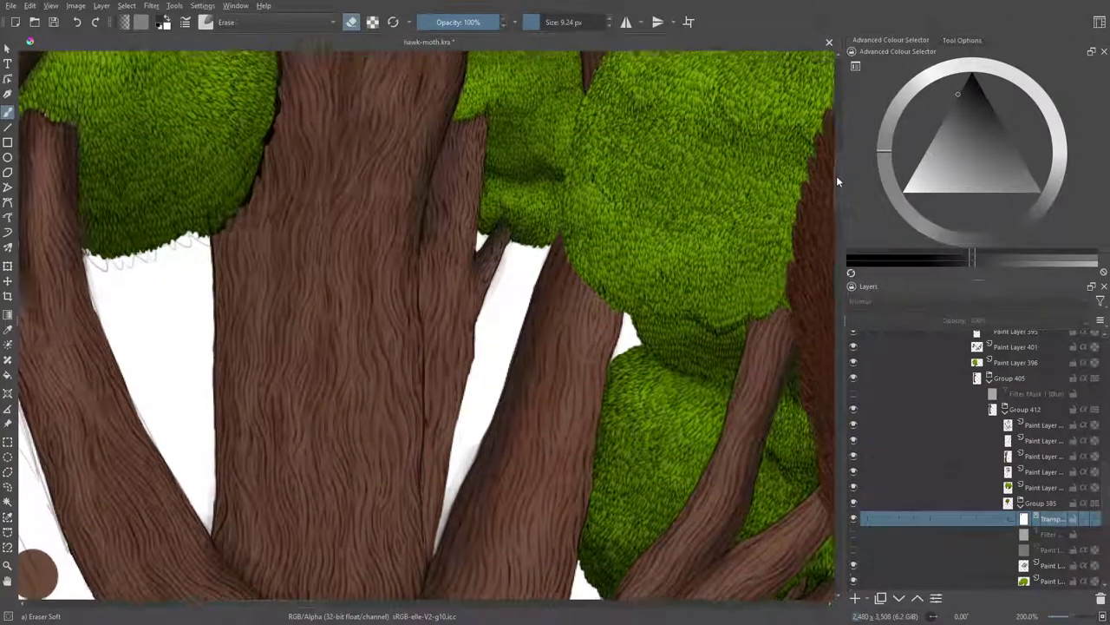
scroll(824, 165, down, 6)
scroll(823, 165, up, 5)
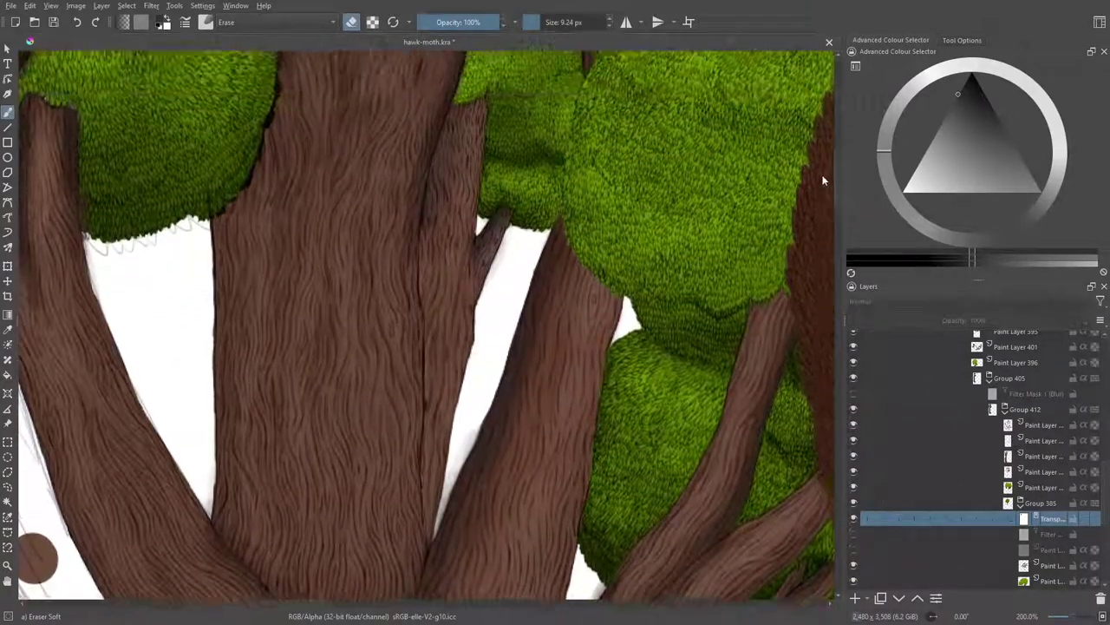
scroll(822, 164, down, 1)
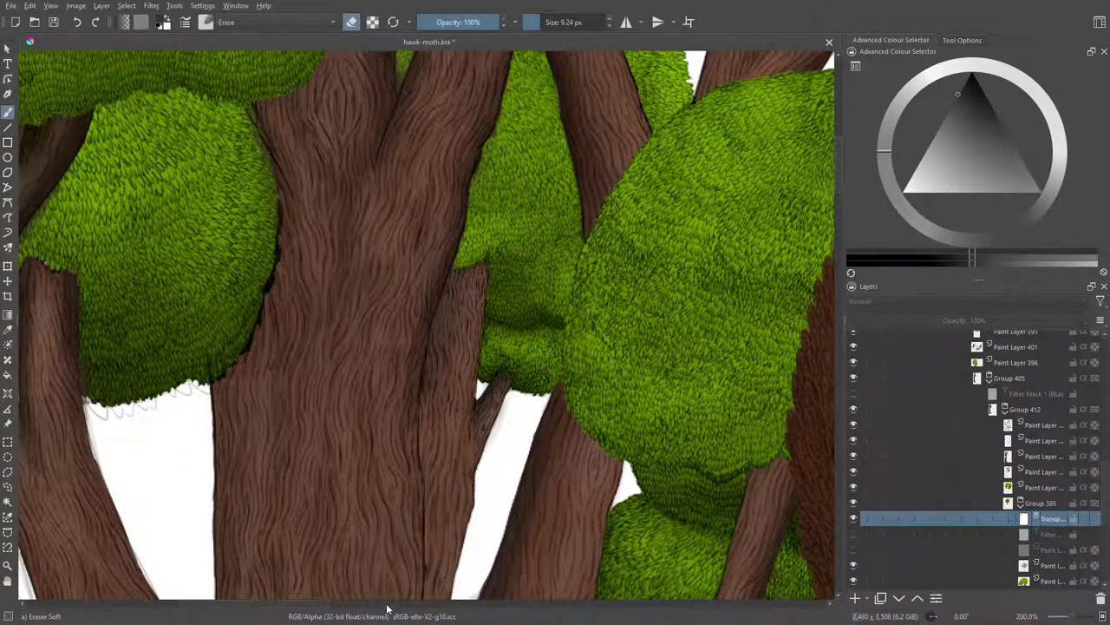
drag(298, 603, 270, 604)
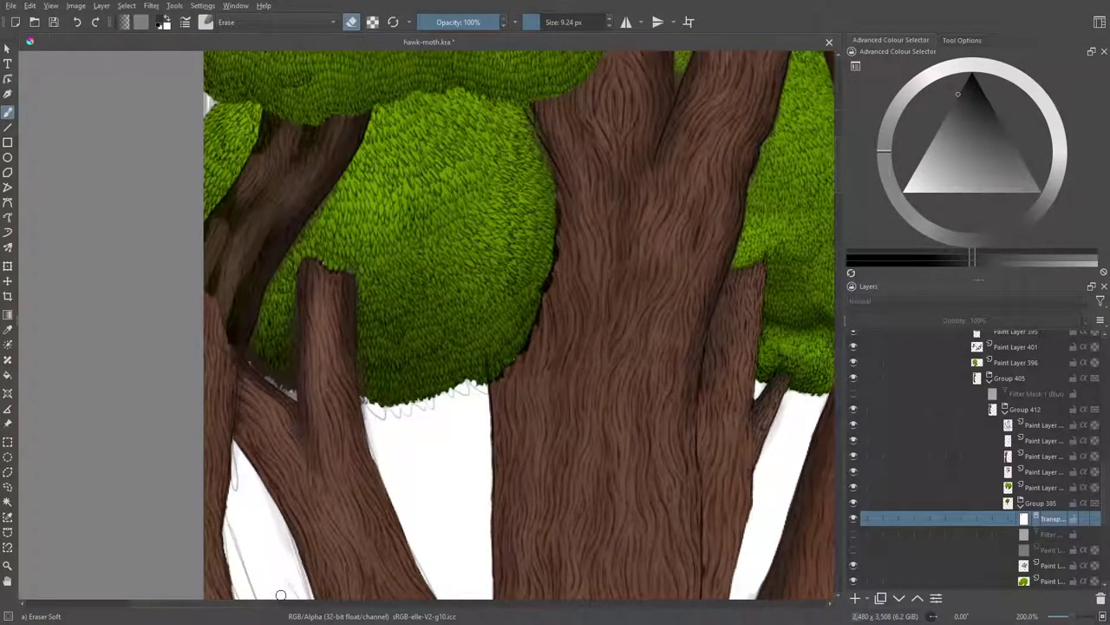
drag(1072, 617, 1066, 617)
click(1067, 619)
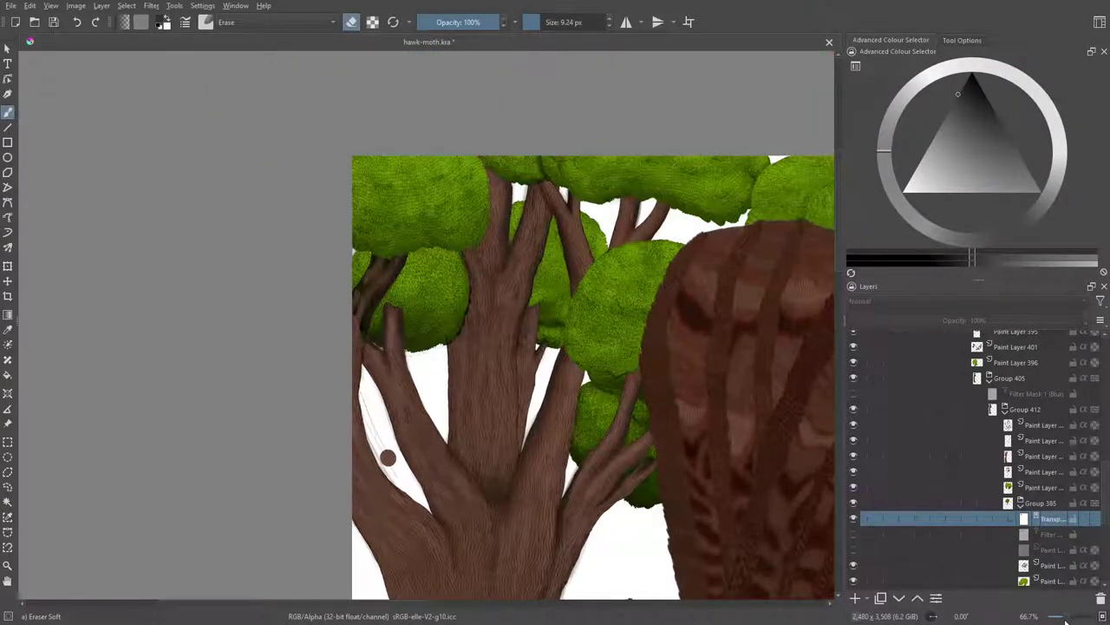
click(1066, 620)
click(1069, 620)
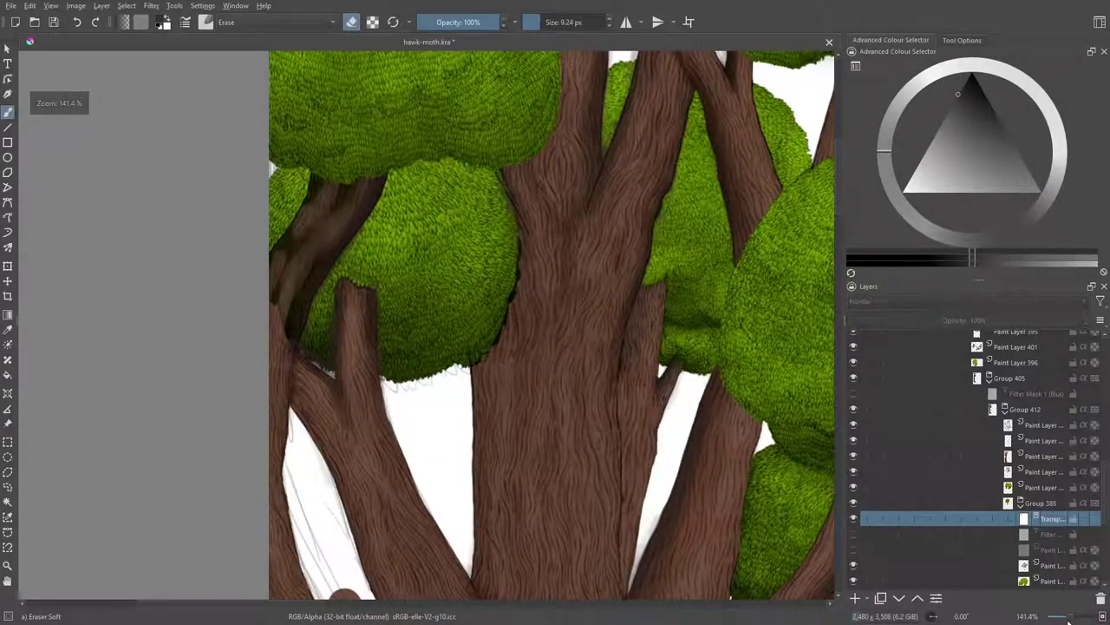
Toggle the visibility of Group 385 and the paint layers directly above it to identify what each one contains
click(850, 501)
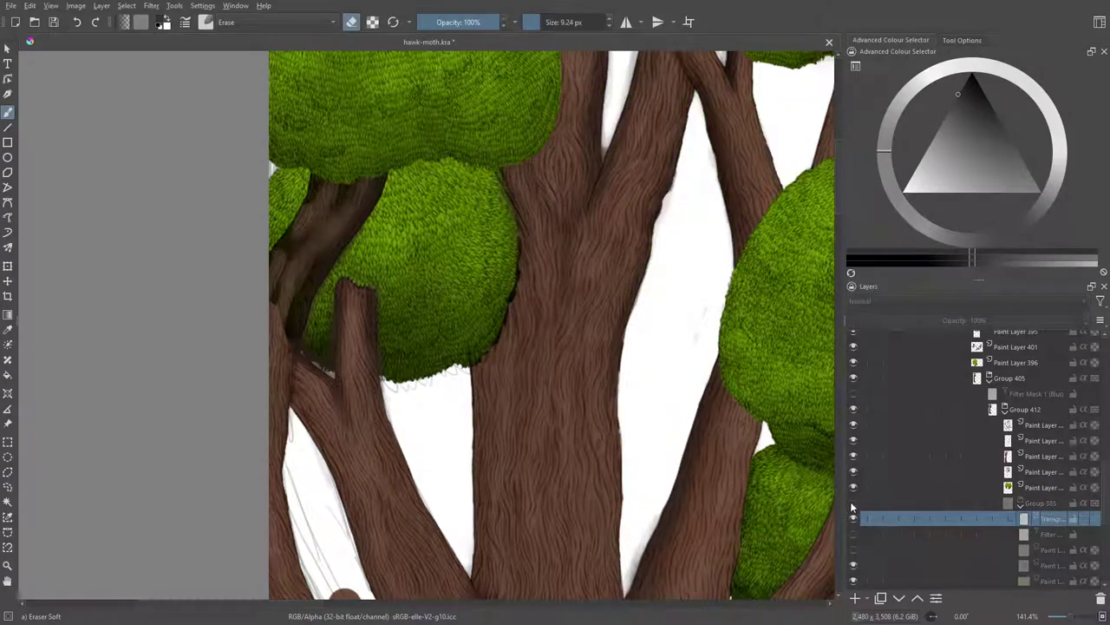
click(850, 500)
click(852, 487)
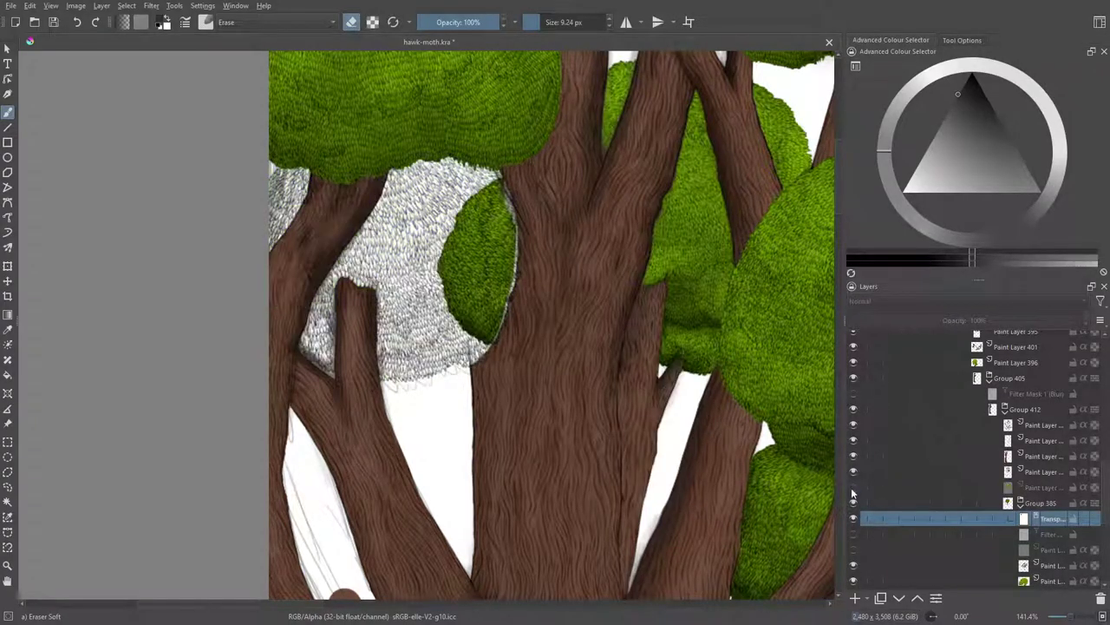
click(853, 489)
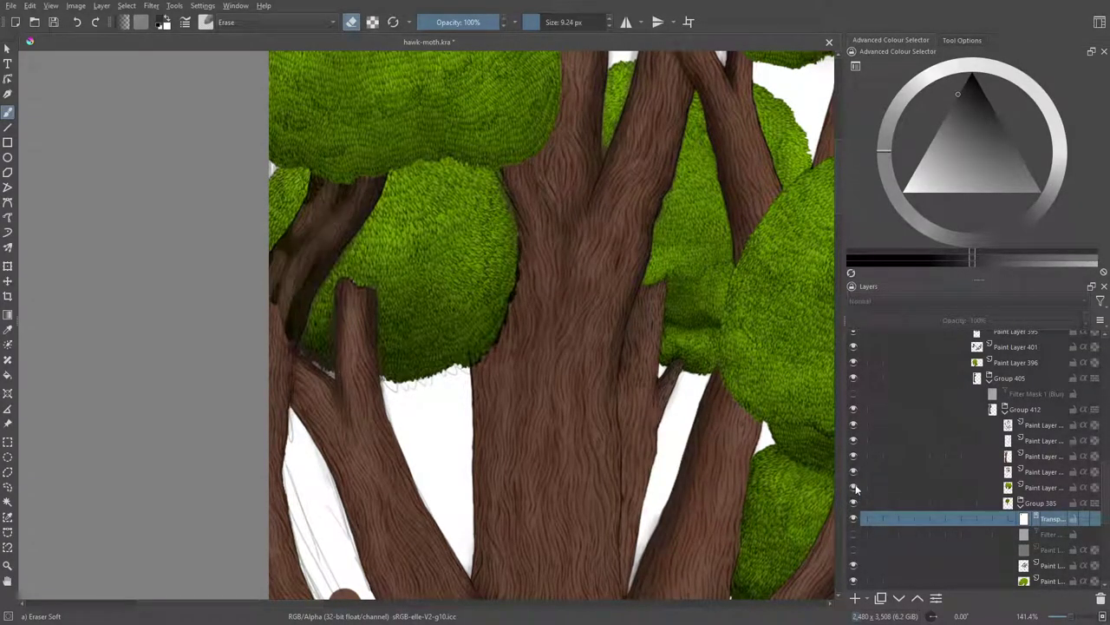
click(854, 482)
click(854, 481)
click(854, 471)
click(854, 469)
click(853, 461)
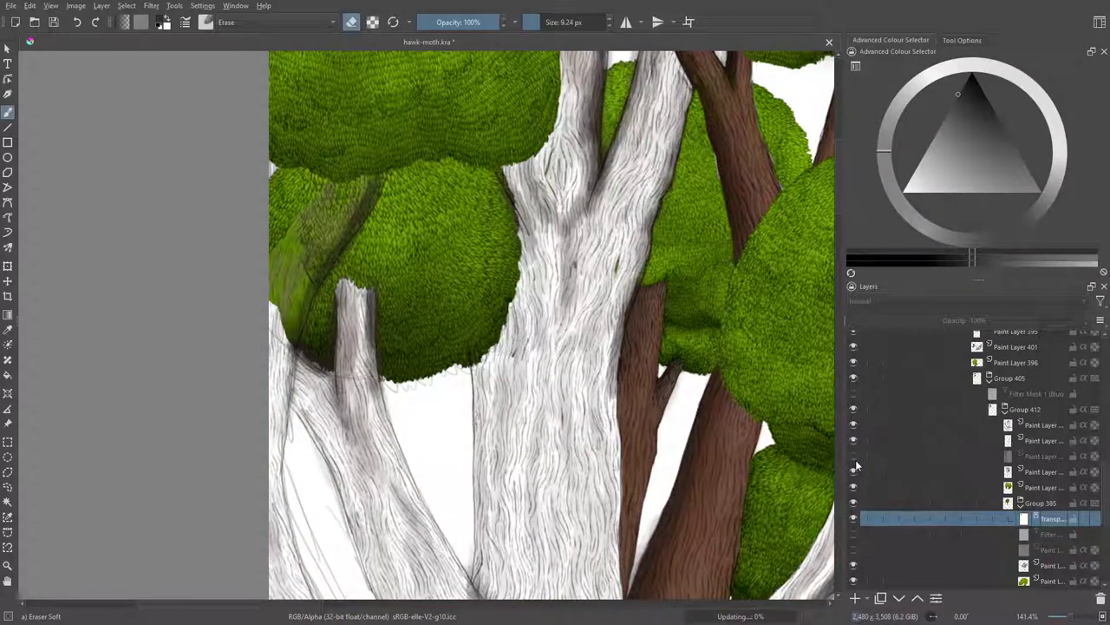
click(855, 464)
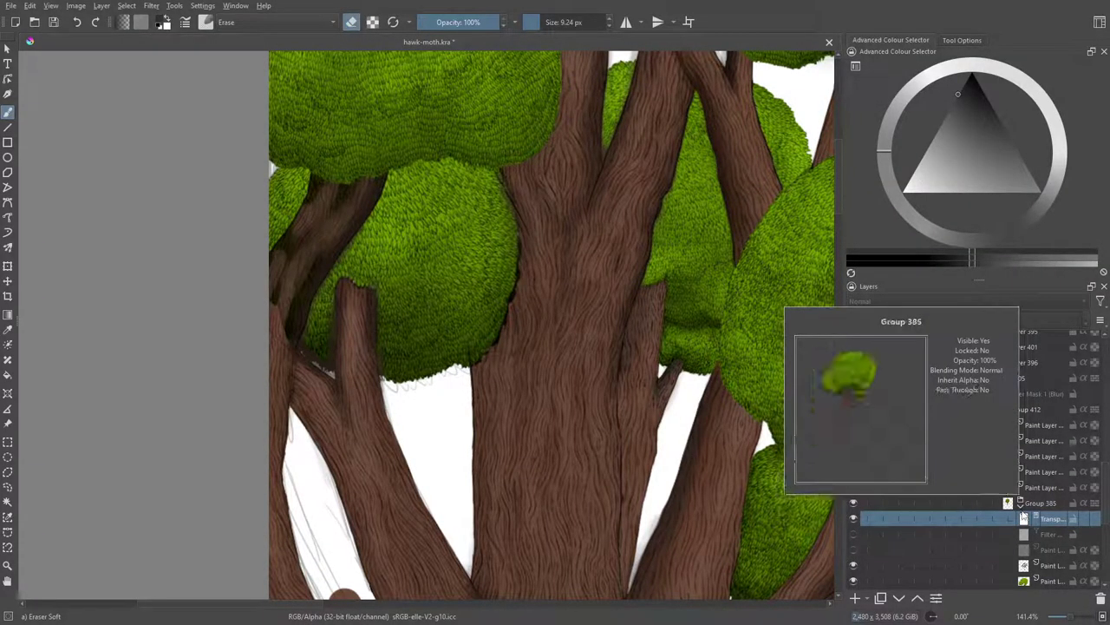
Collapse Group 385, hide the sketch paint layer below it, and select the second paint layer above the group
click(854, 518)
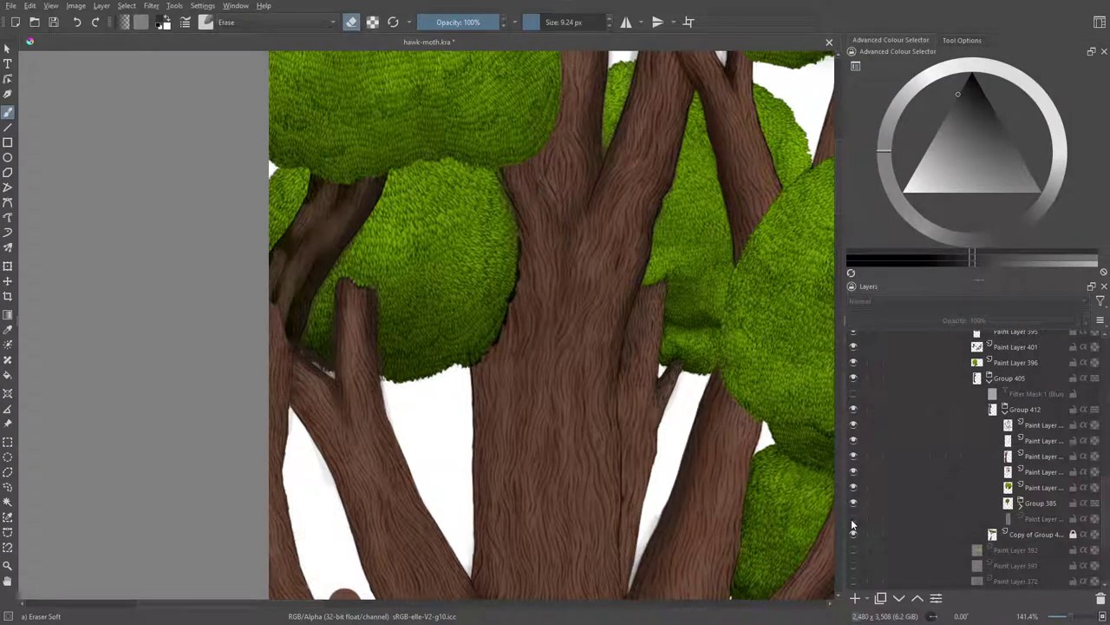
click(853, 518)
click(854, 521)
click(1008, 473)
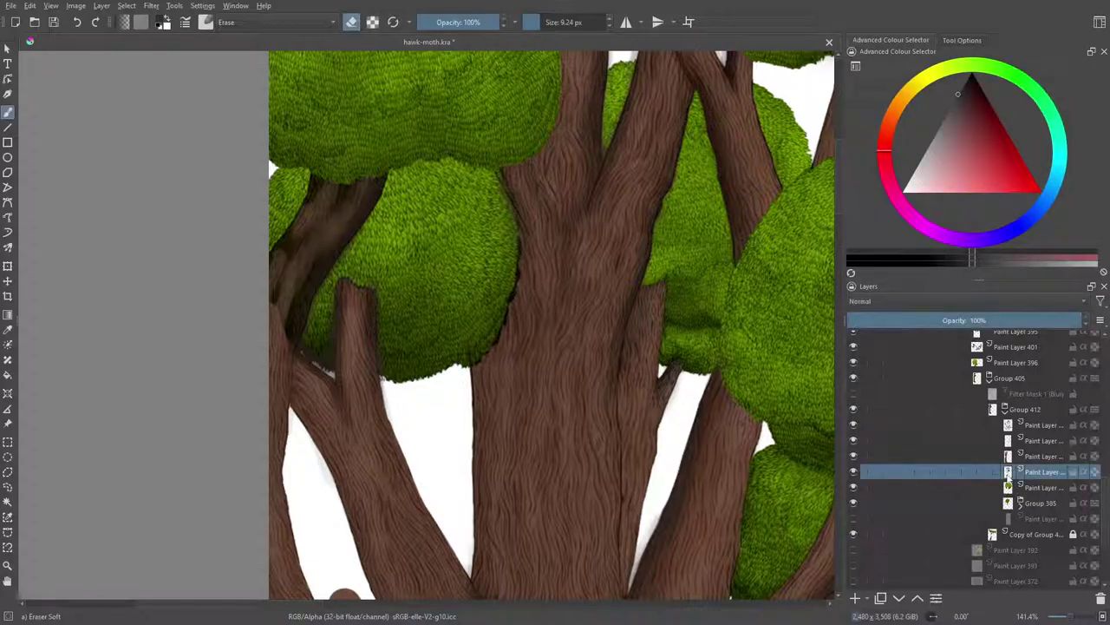
Check the selected shading layer by toggling its visibility, put it in a new group, and move the foliage paint layer below into that group
click(853, 472)
click(853, 476)
click(853, 472)
click(852, 473)
right_click(1013, 473)
mouse_move(950, 355)
click(881, 356)
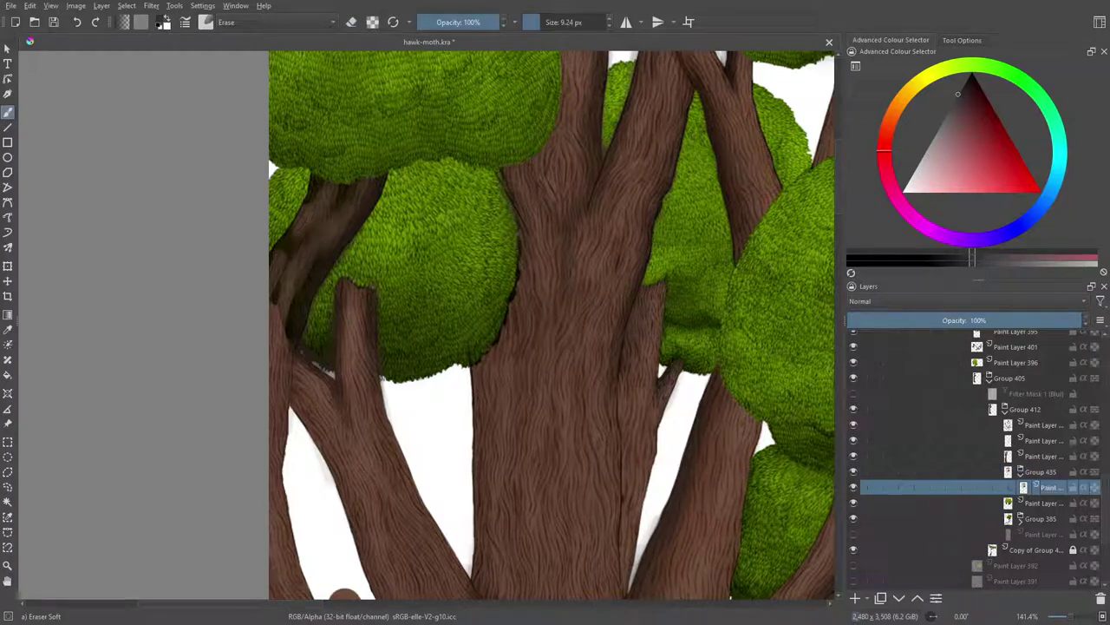
click(1002, 503)
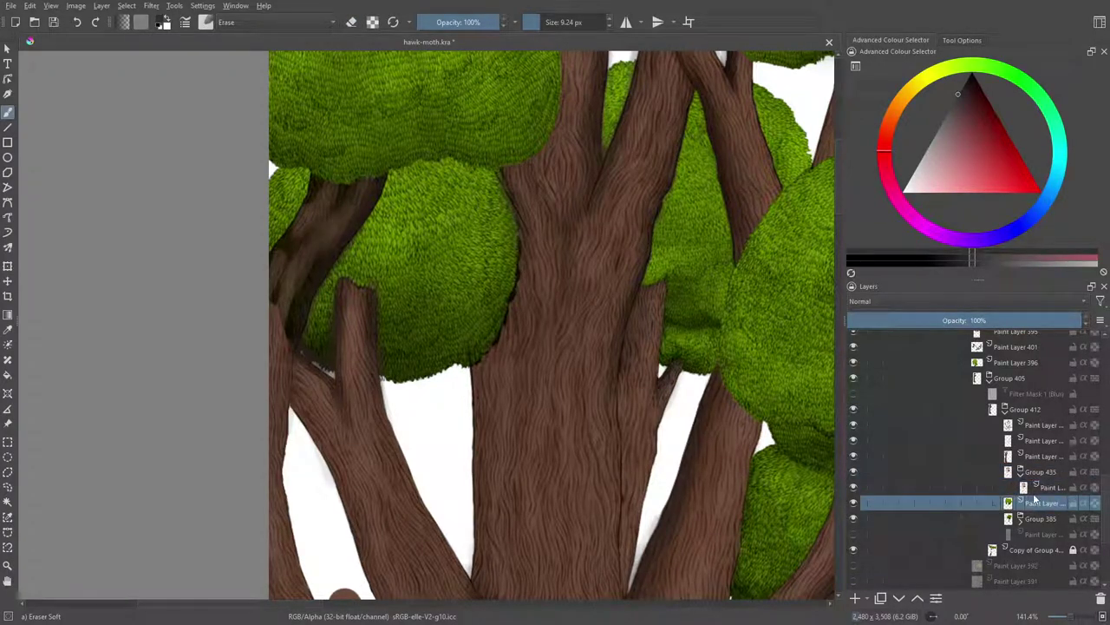
click(917, 599)
click(1040, 476)
right_click(1026, 476)
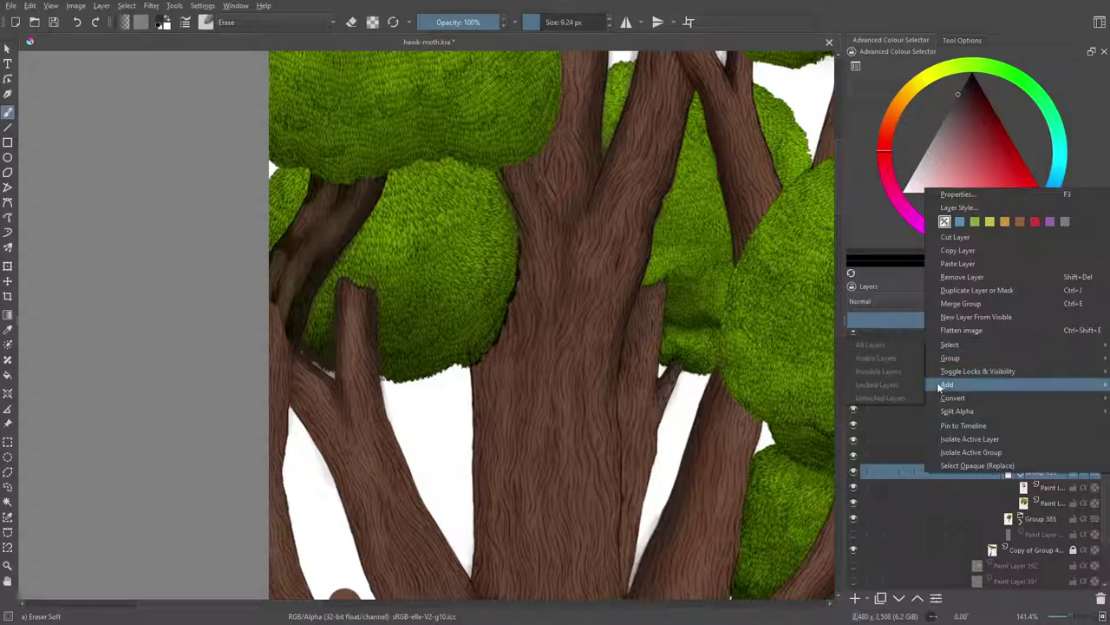
mouse_move(944, 384)
click(871, 399)
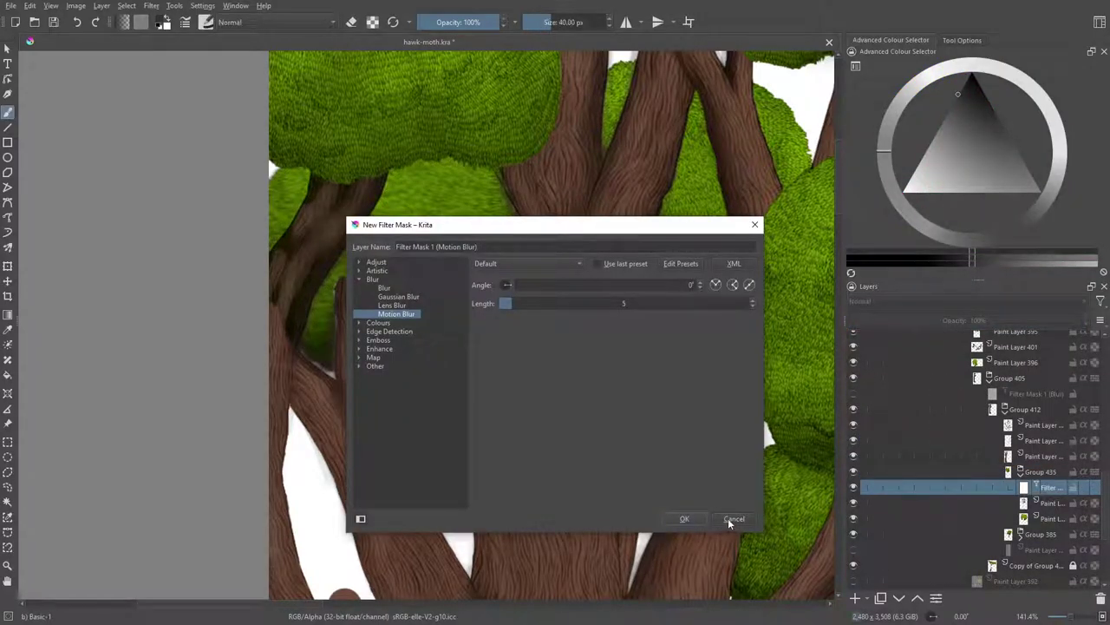
click(734, 518)
Add a transparency mask to Group 435, try an eraser stroke where the foliage meets the trunk, and undo the stroke
right_click(926, 471)
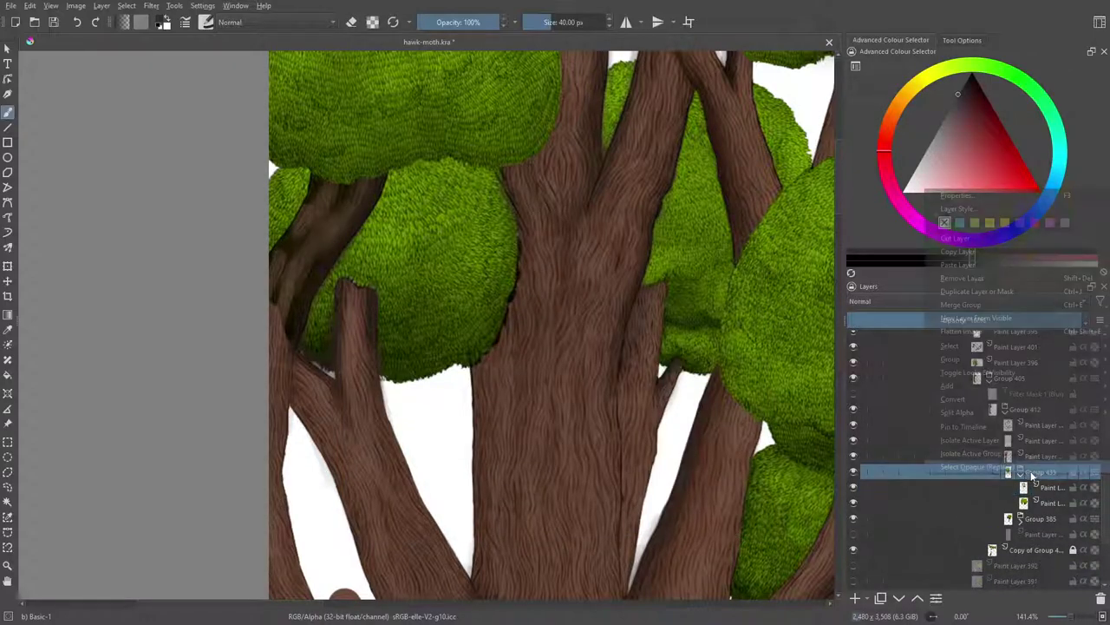
mouse_move(942, 388)
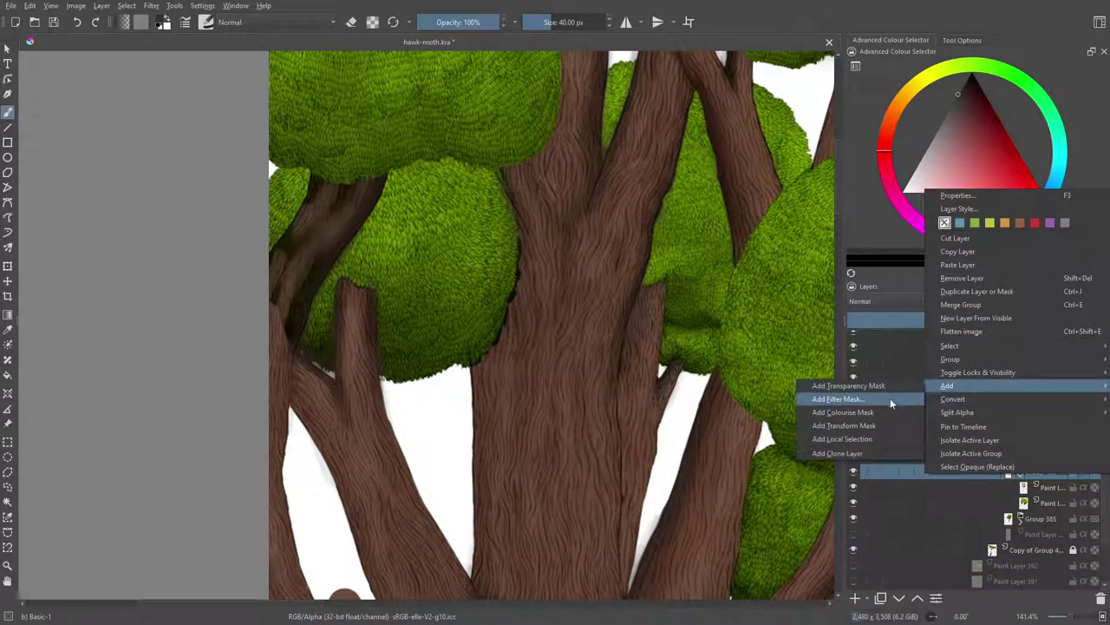
click(886, 388)
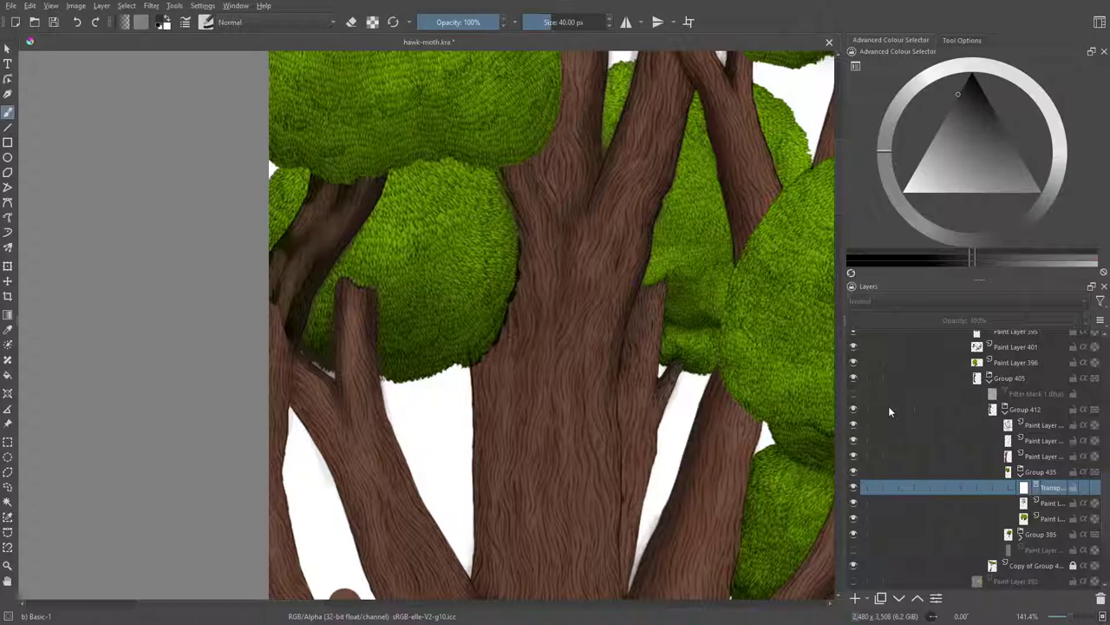
key(e)
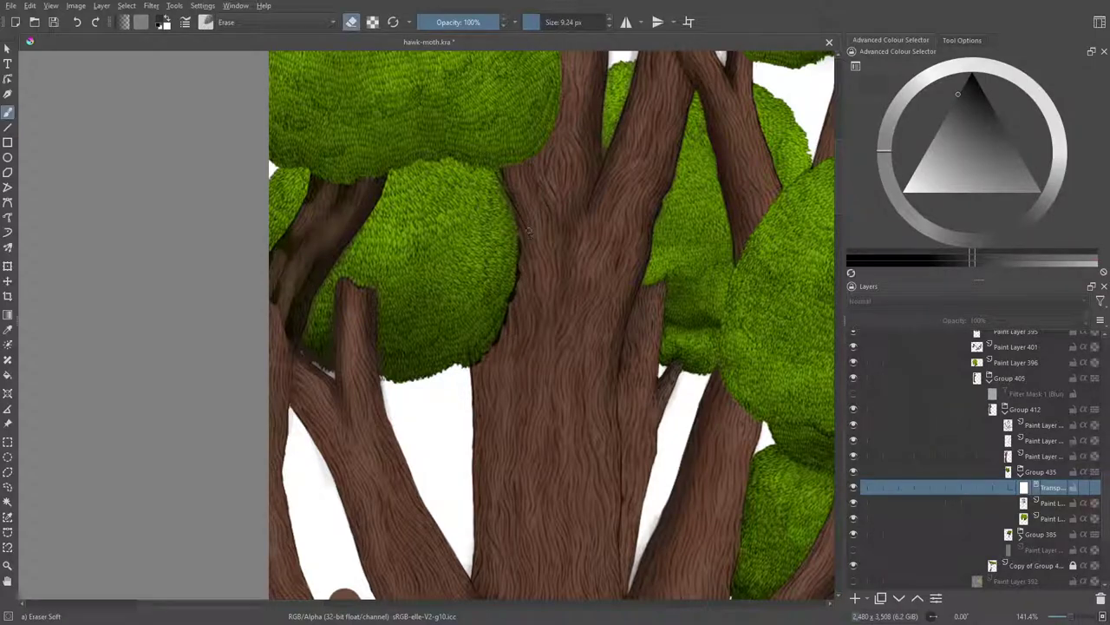
mouse_move(518, 214)
mouse_down()
mouse_move(508, 201)
mouse_move(515, 252)
mouse_move(490, 178)
mouse_move(522, 222)
mouse_up()
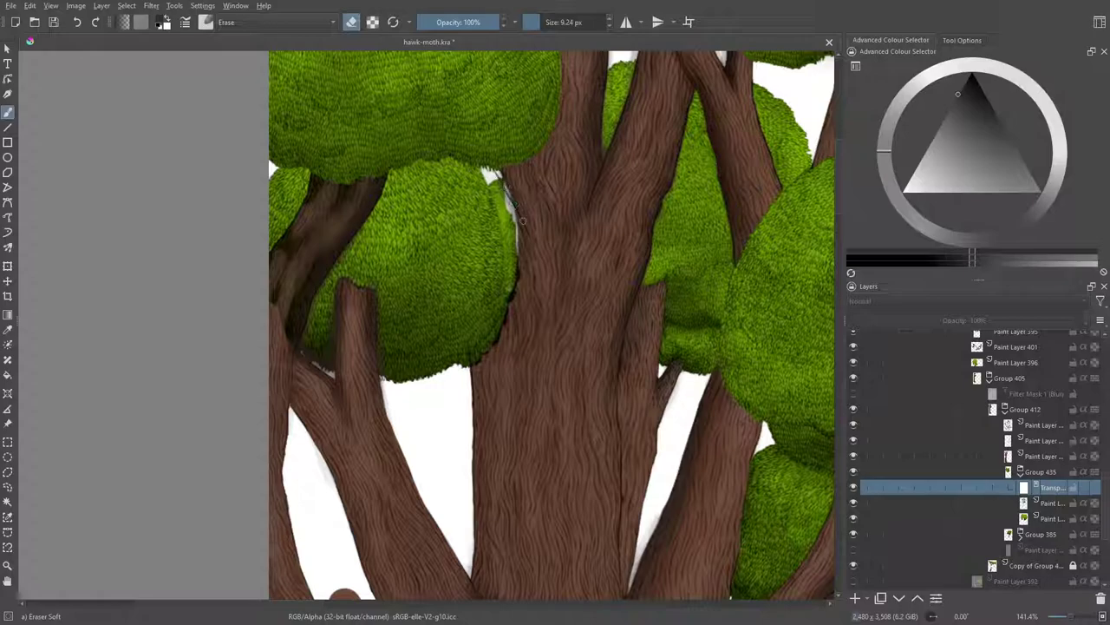
click(76, 24)
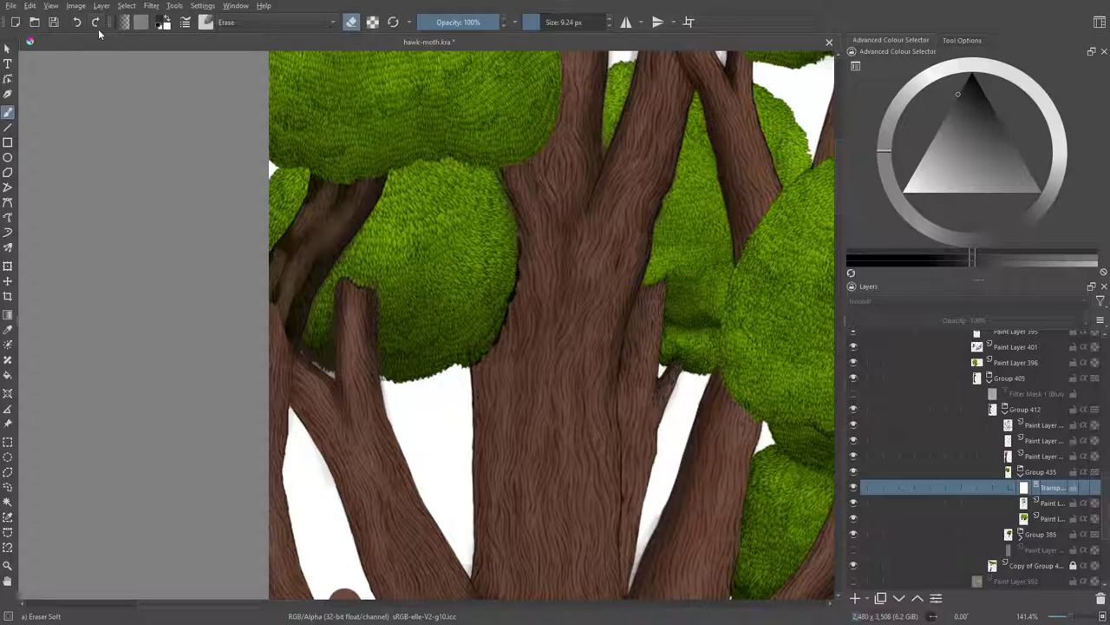
Try erasing the dark foliage edge beside the trunk on the mask at close range, and undo the stroke
drag(836, 192, 837, 174)
drag(1069, 615, 1079, 613)
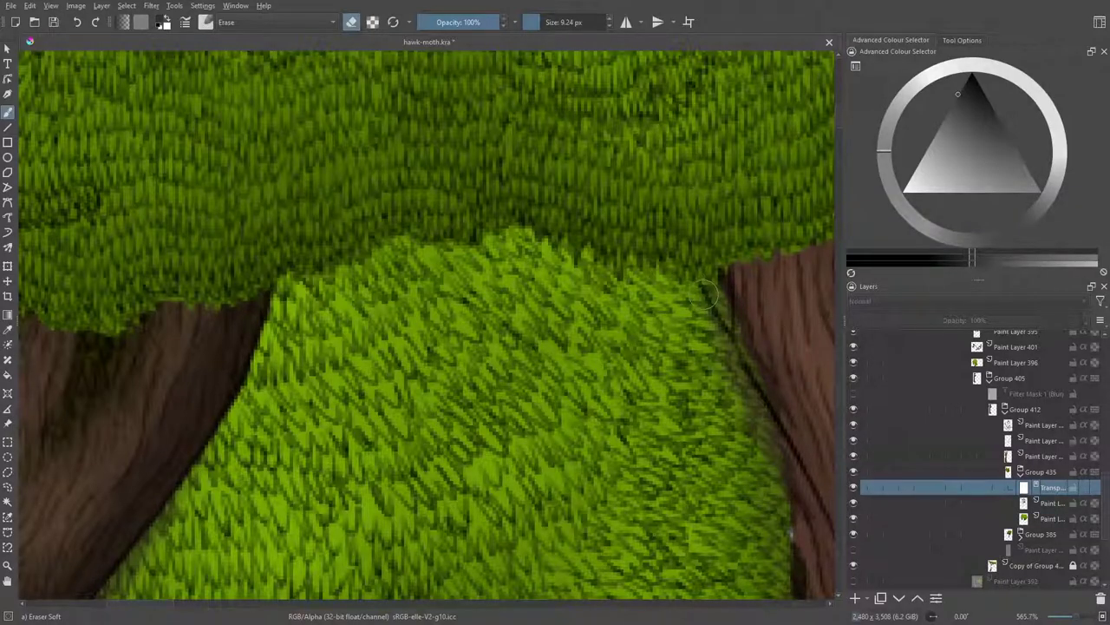
mouse_move(701, 289)
mouse_down()
mouse_move(728, 340)
mouse_move(700, 286)
mouse_up()
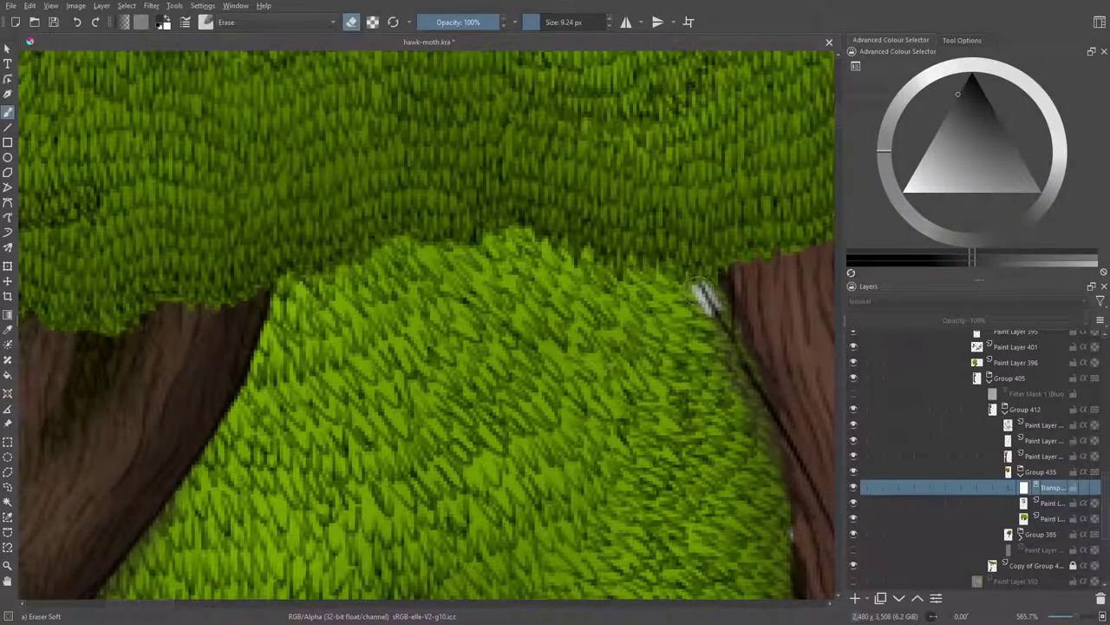
click(77, 23)
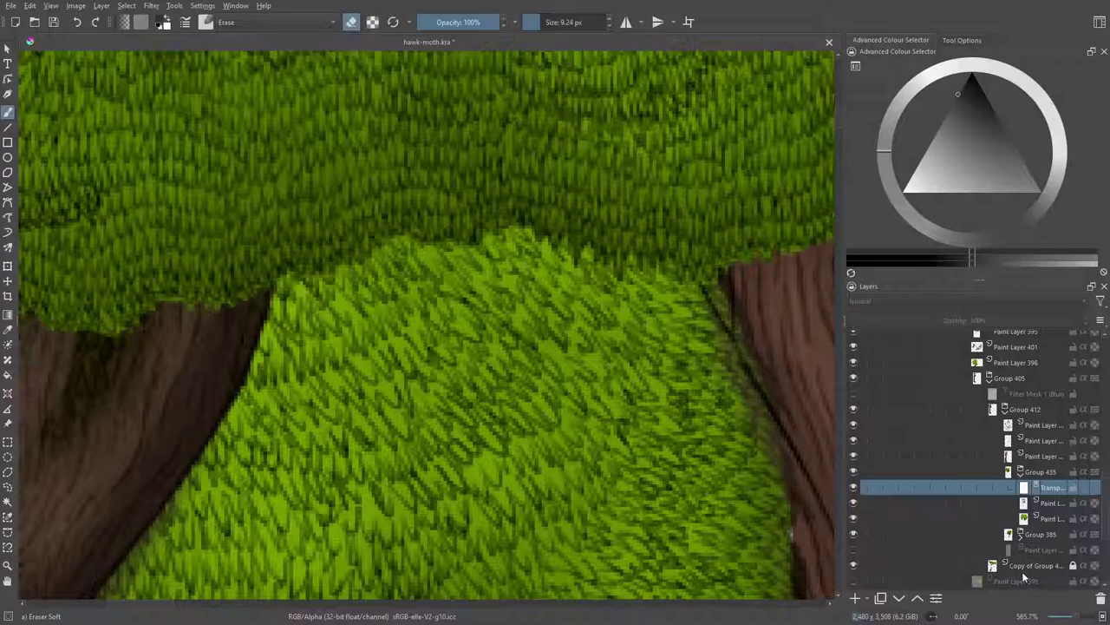
click(1070, 615)
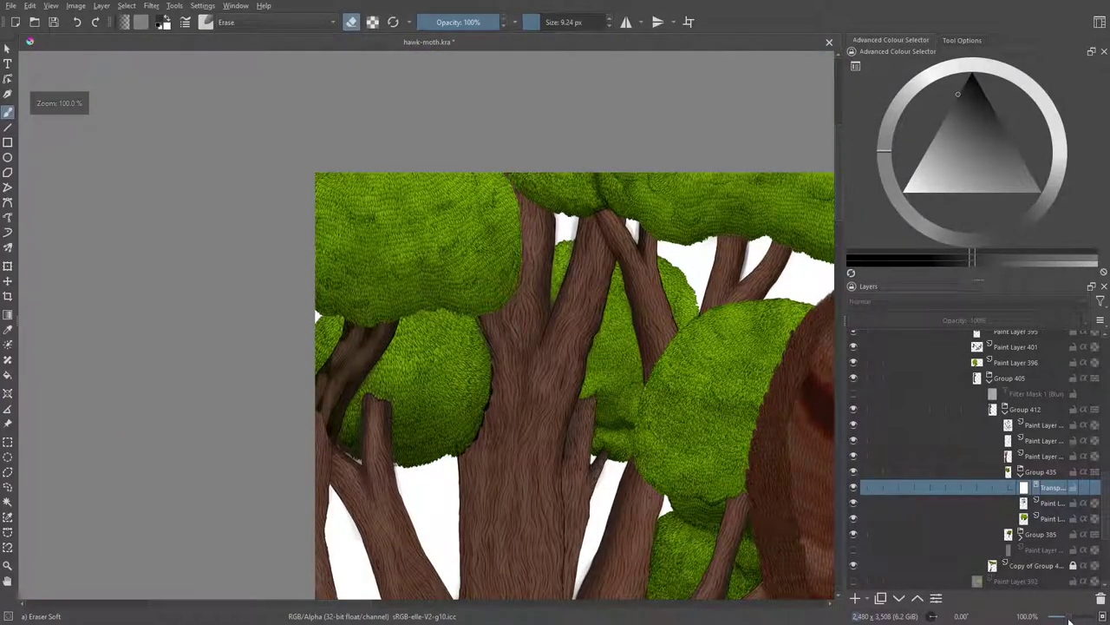
click(1071, 617)
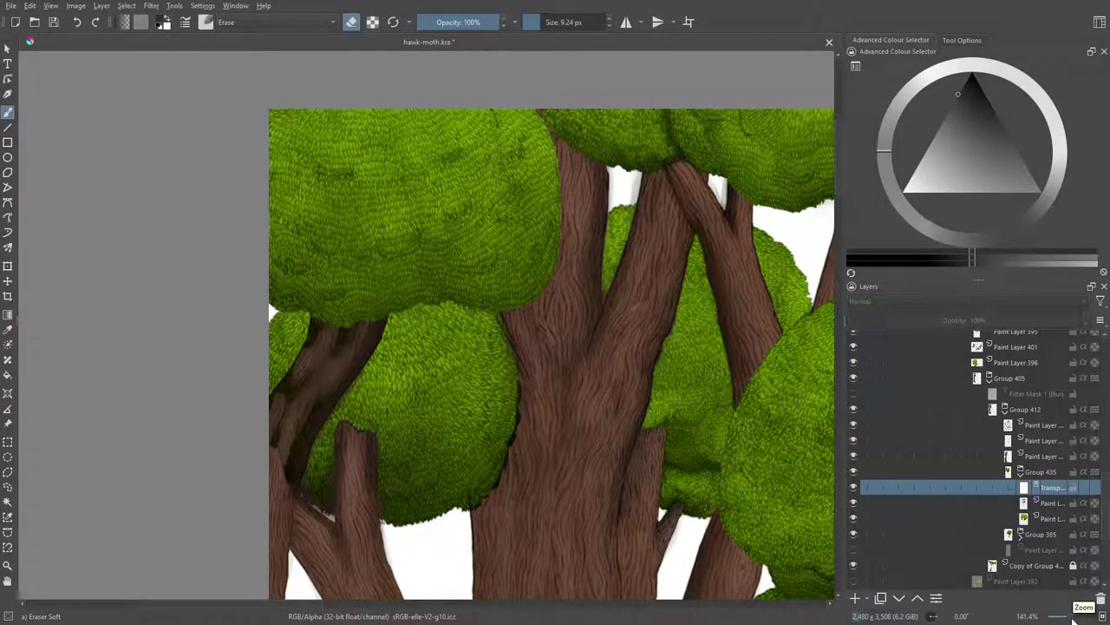
Switch back to the previous brush and undo the addition of Group 435's transparency mask
key(/)
click(76, 21)
click(77, 22)
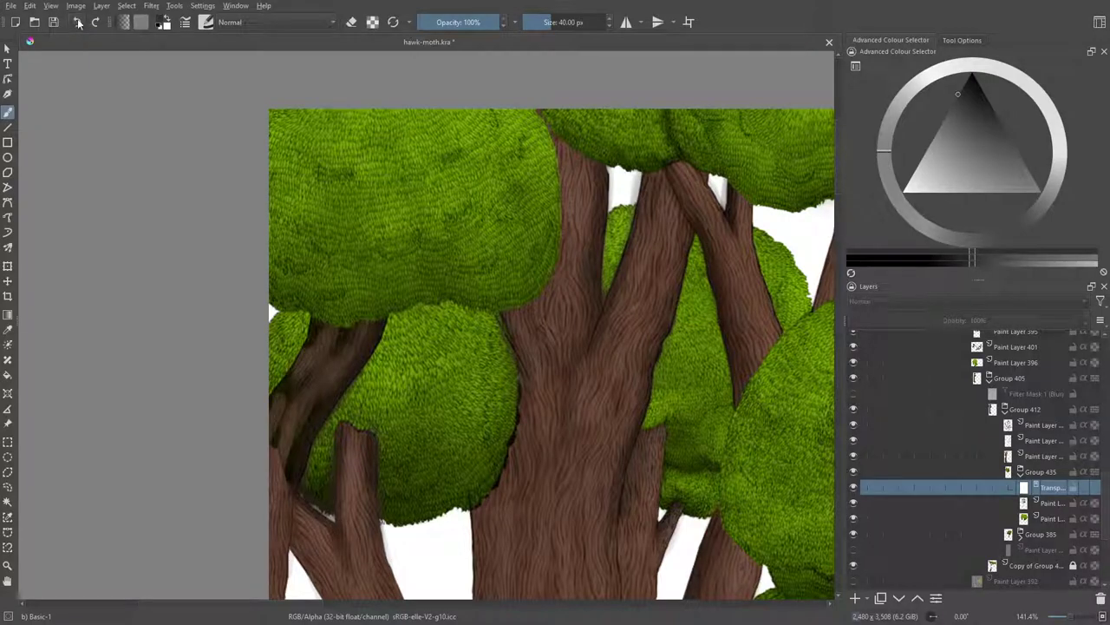
click(77, 23)
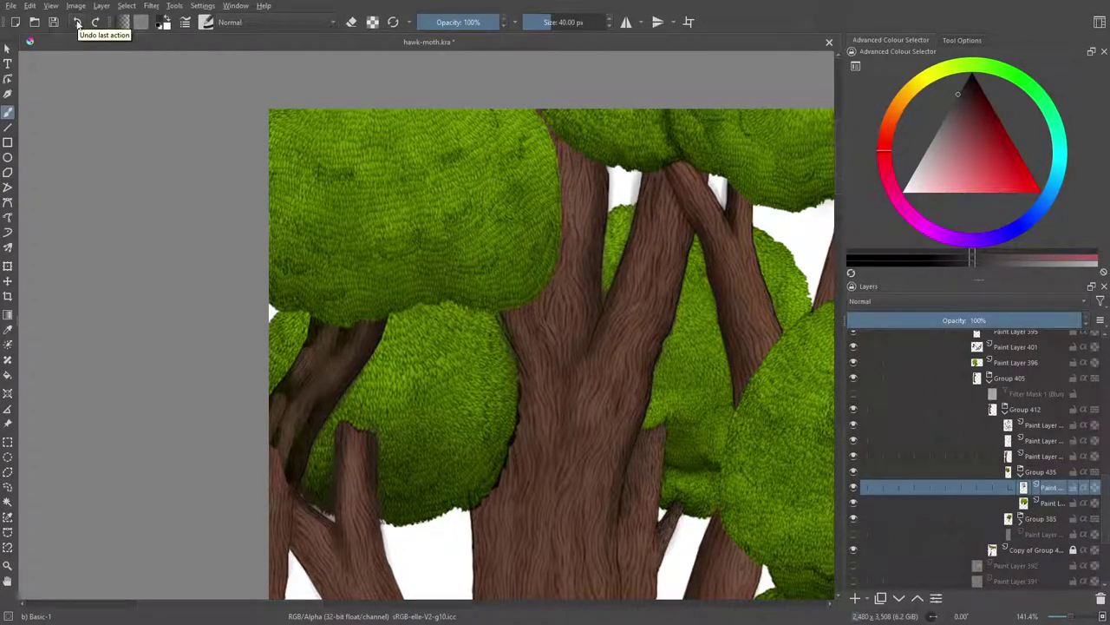
click(78, 23)
Select the Multiply paint layer directly above Group 435 and toggle the visibility of the three paint layers in Group 412 to identify their contents
click(976, 459)
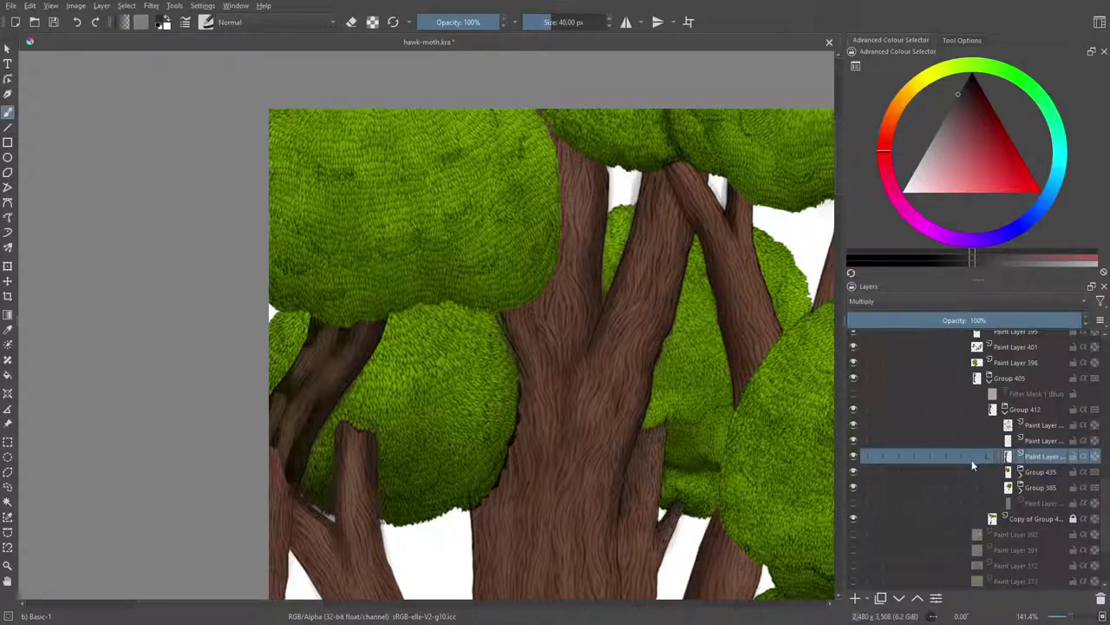
click(853, 456)
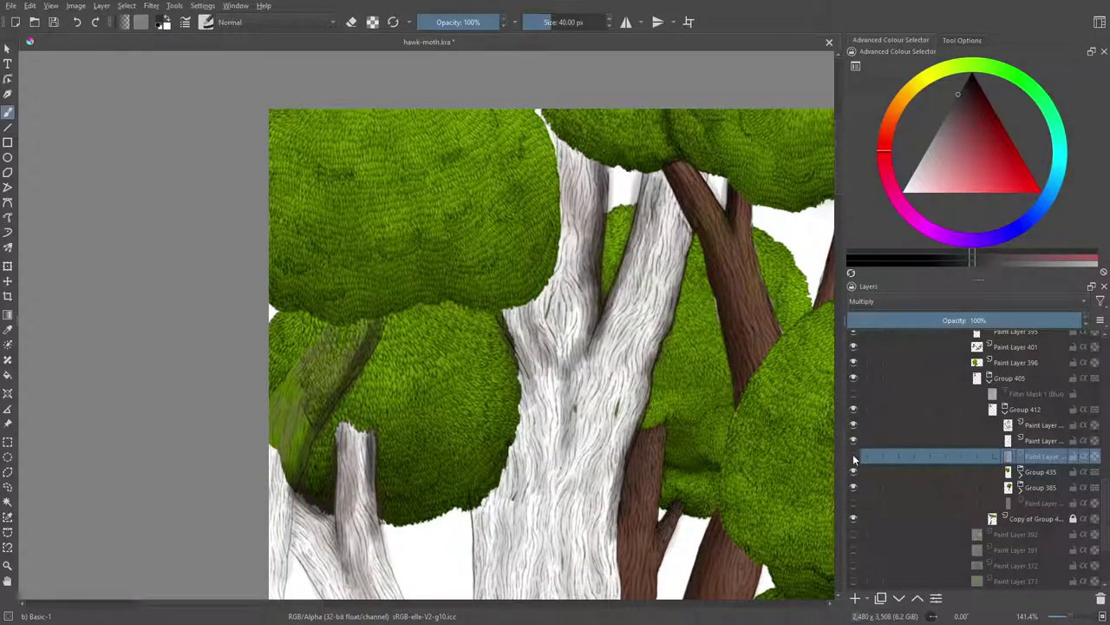
click(853, 441)
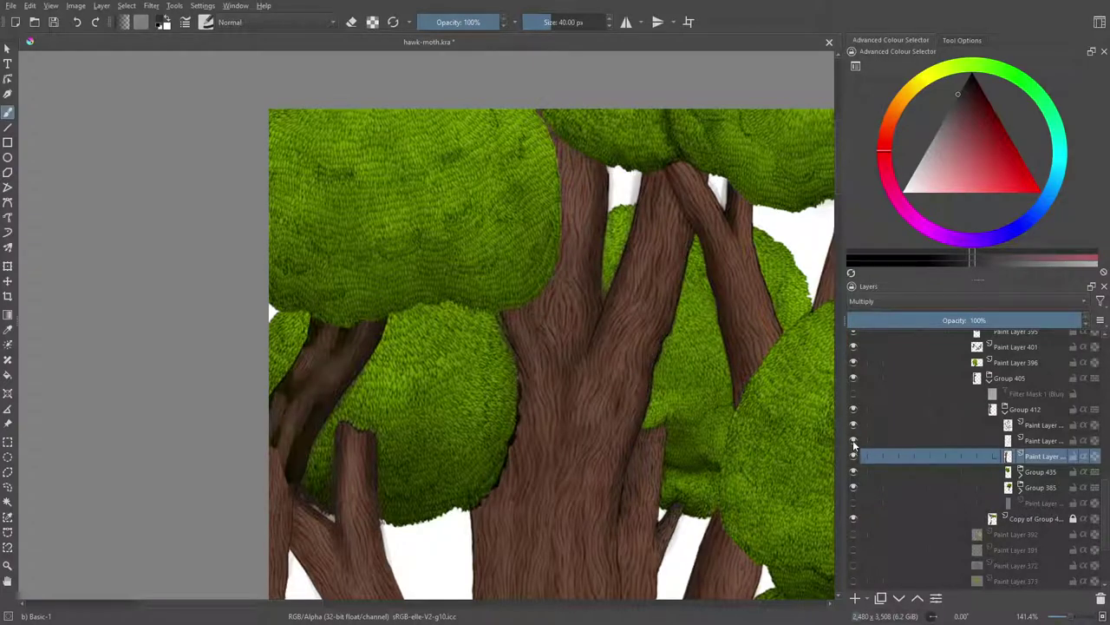
click(854, 441)
click(854, 425)
click(854, 425)
click(854, 425)
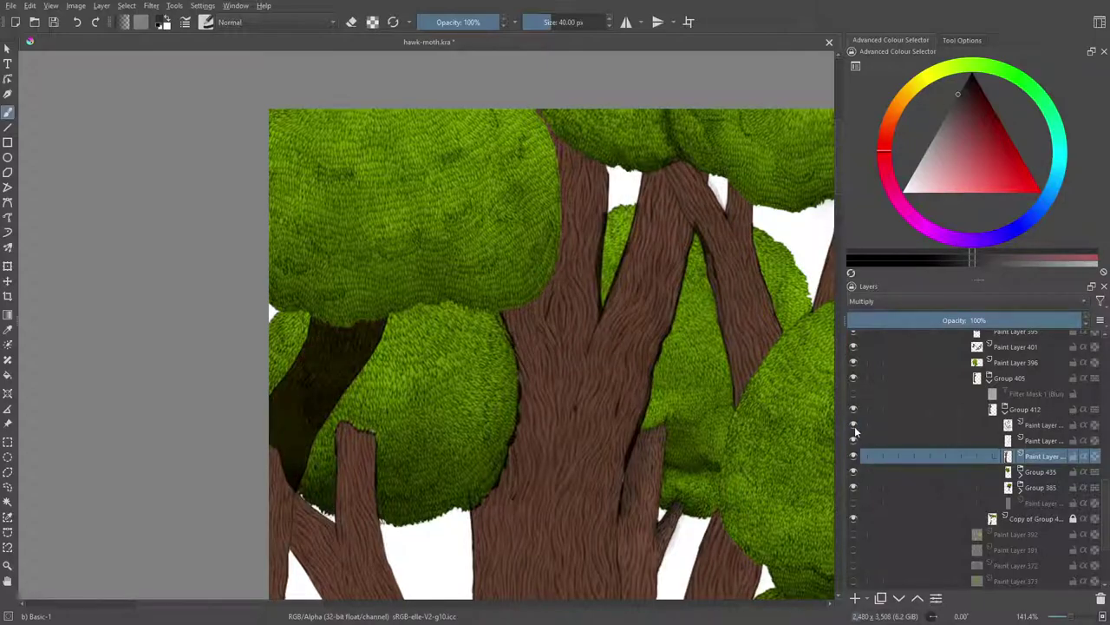
click(853, 441)
click(854, 441)
Compare the trunk with and without its brown Multiply paint layer, and move that layer up one position in Group 412
click(854, 456)
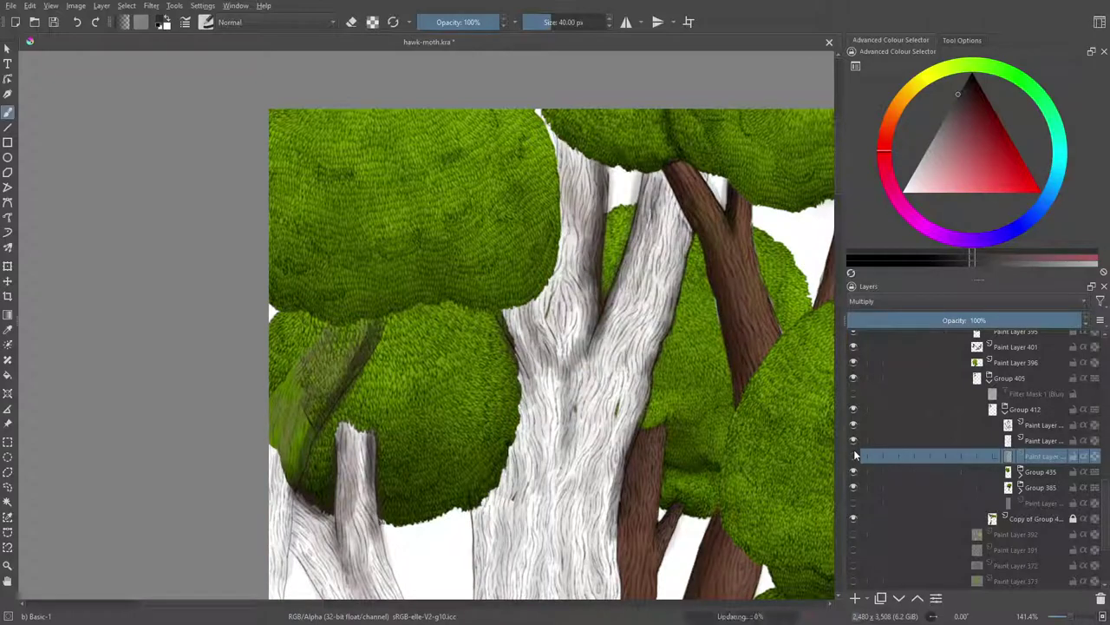
click(854, 456)
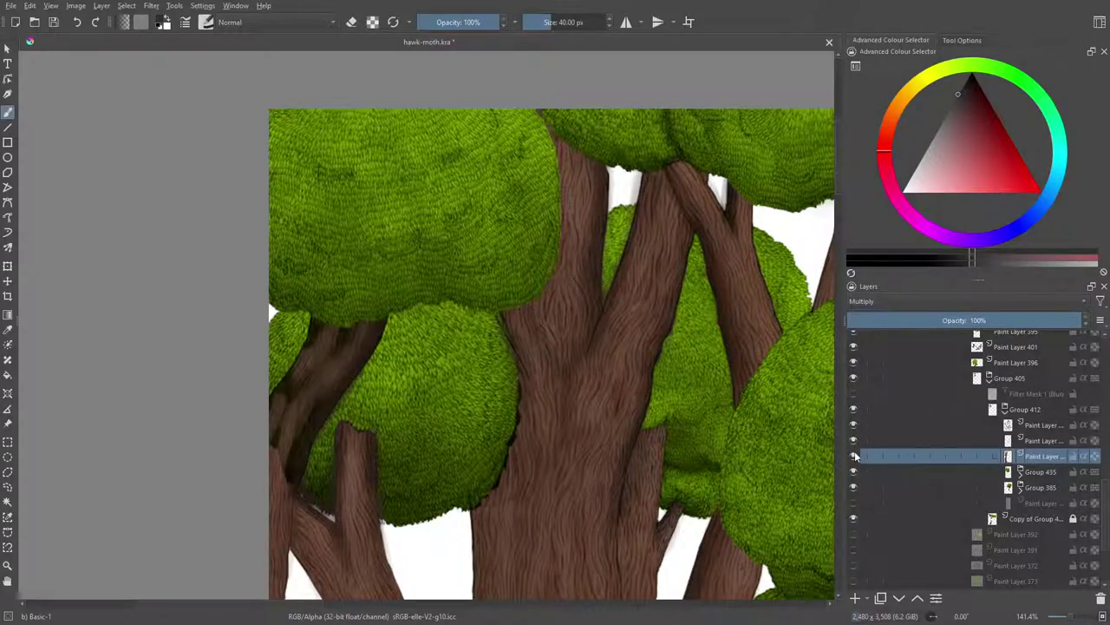
click(854, 457)
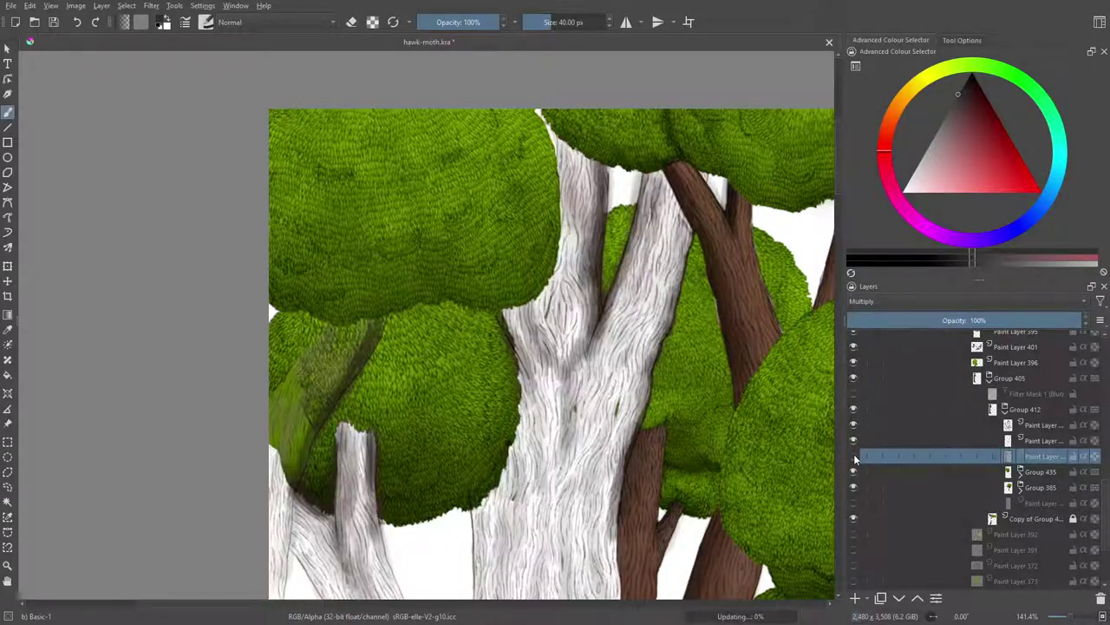
click(854, 456)
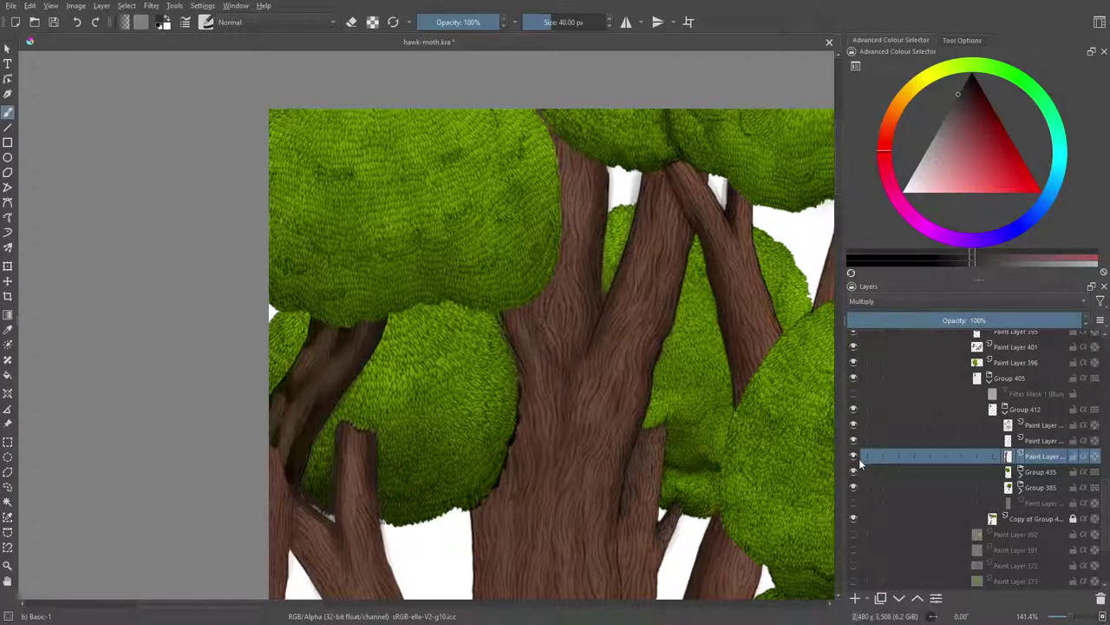
click(854, 457)
click(854, 456)
click(919, 600)
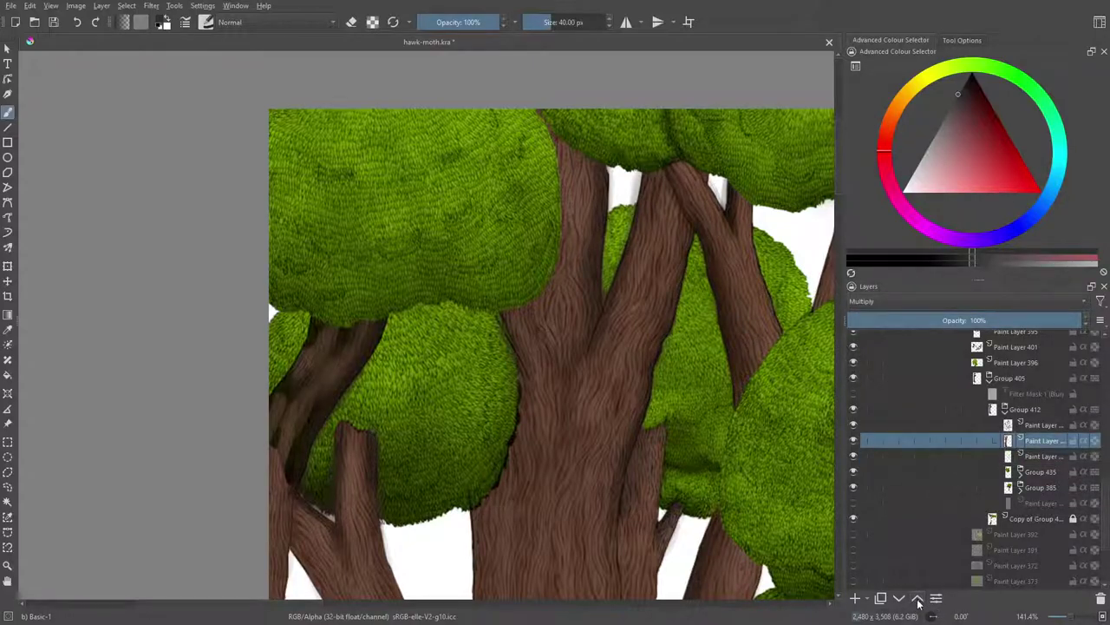
Toggle the topmost paint layer of Group 412 repeatedly to compare the trunk and branches with and without its shading
click(855, 425)
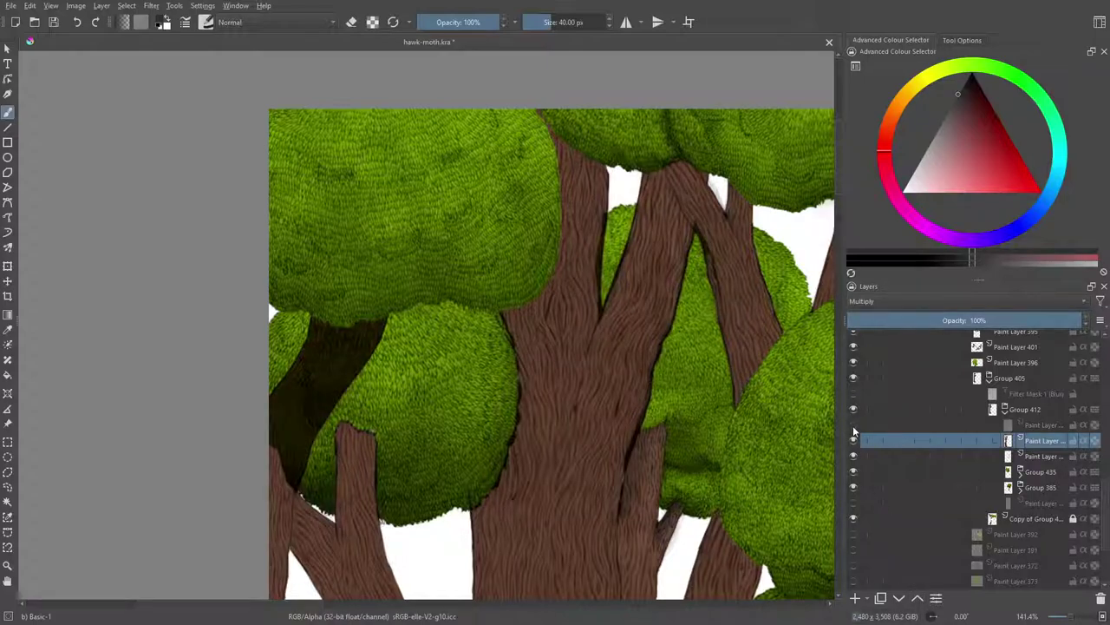
click(854, 425)
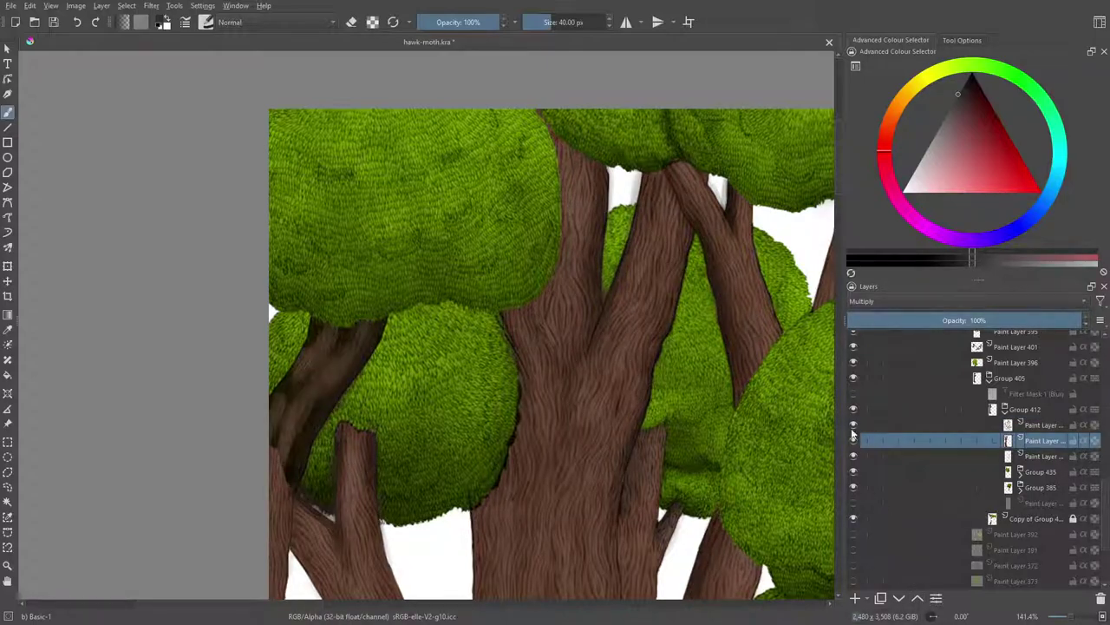
click(853, 425)
click(854, 425)
click(853, 425)
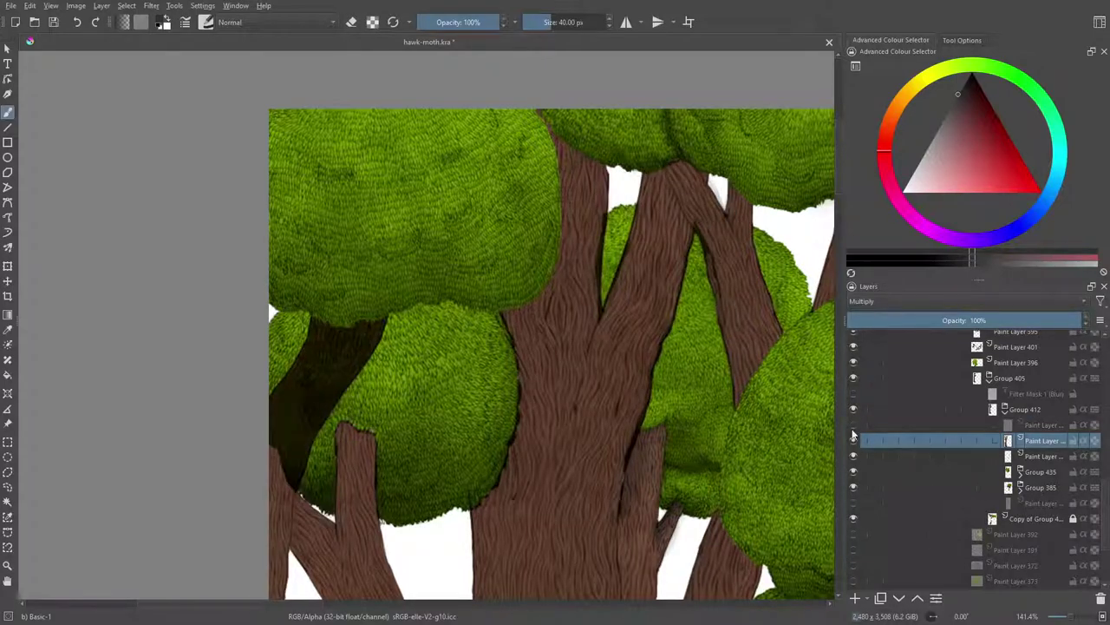
click(853, 425)
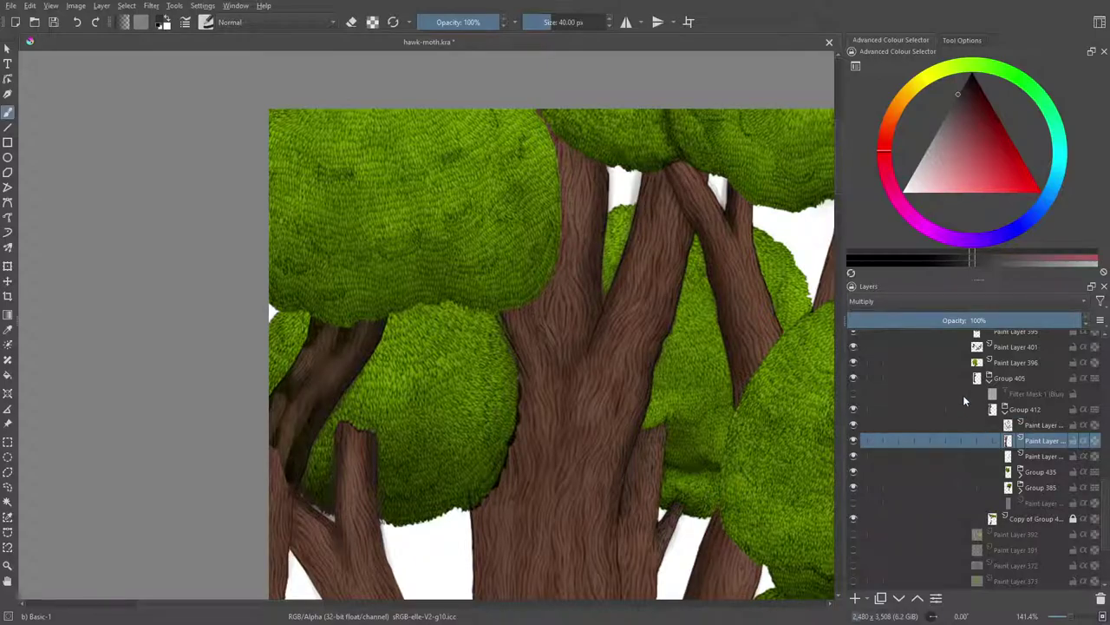
Select Group 435 and toggle the visibility of the locked group copy and of Group 371 to check what they contain
click(1036, 473)
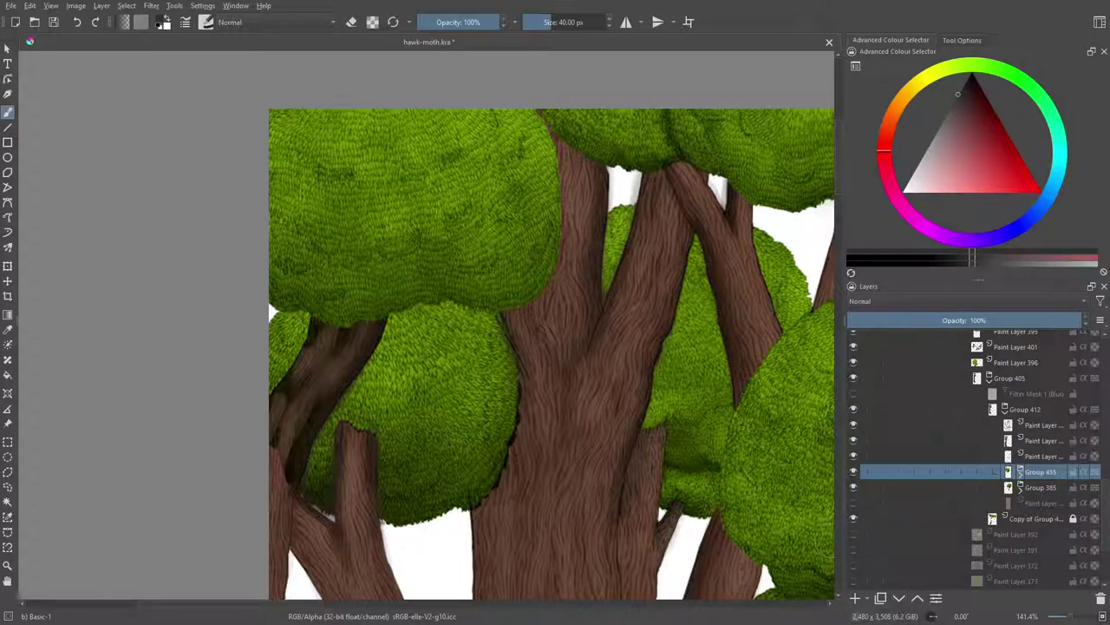
click(853, 523)
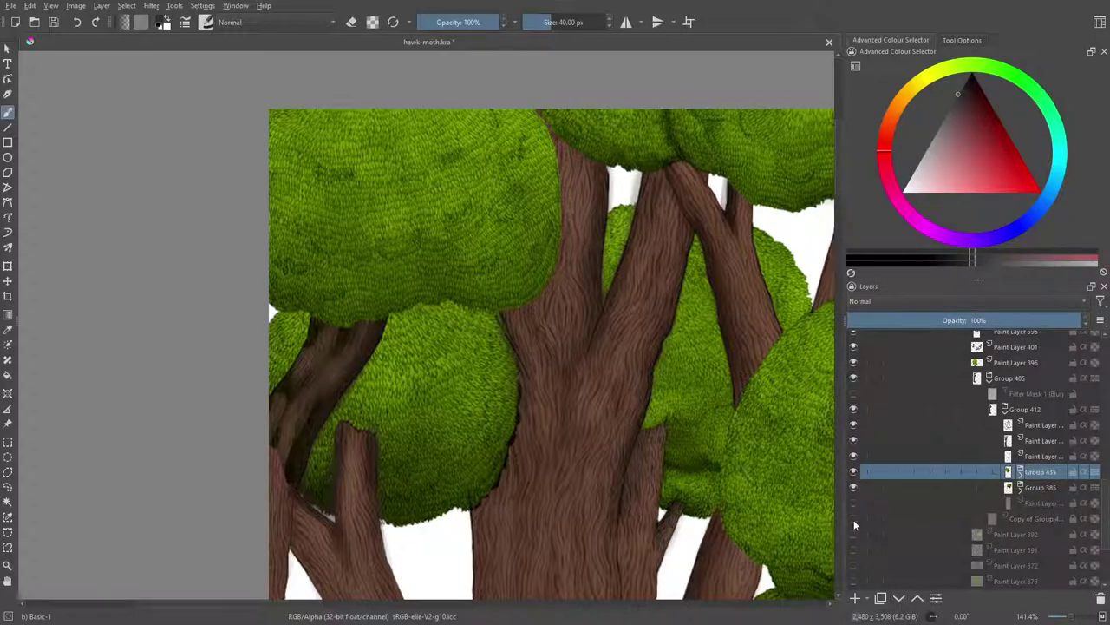
click(854, 521)
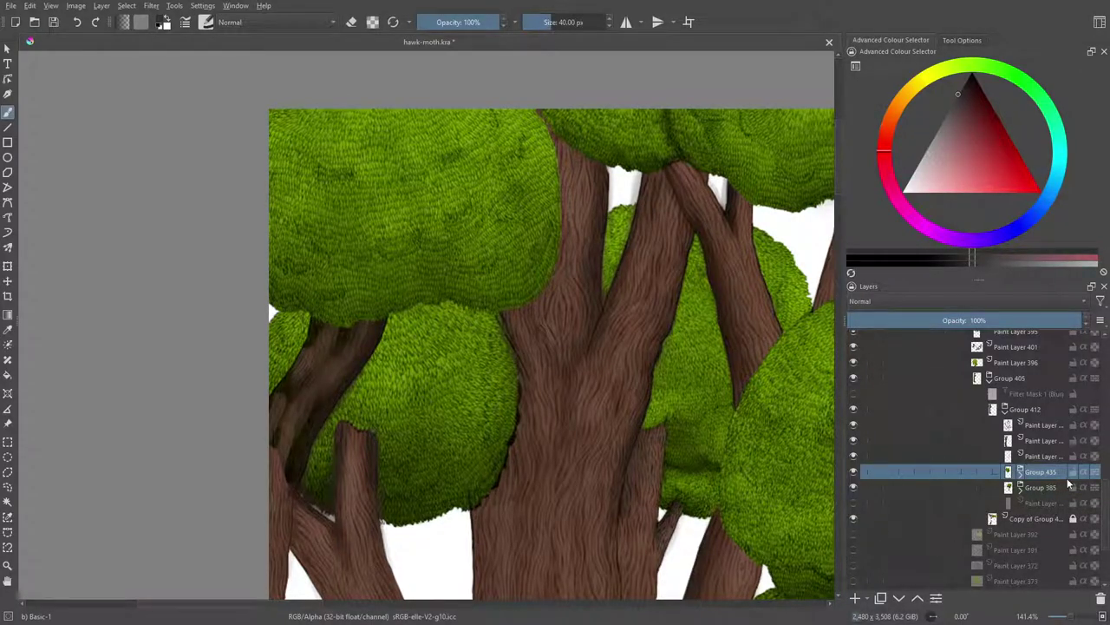
drag(1104, 504, 1099, 463)
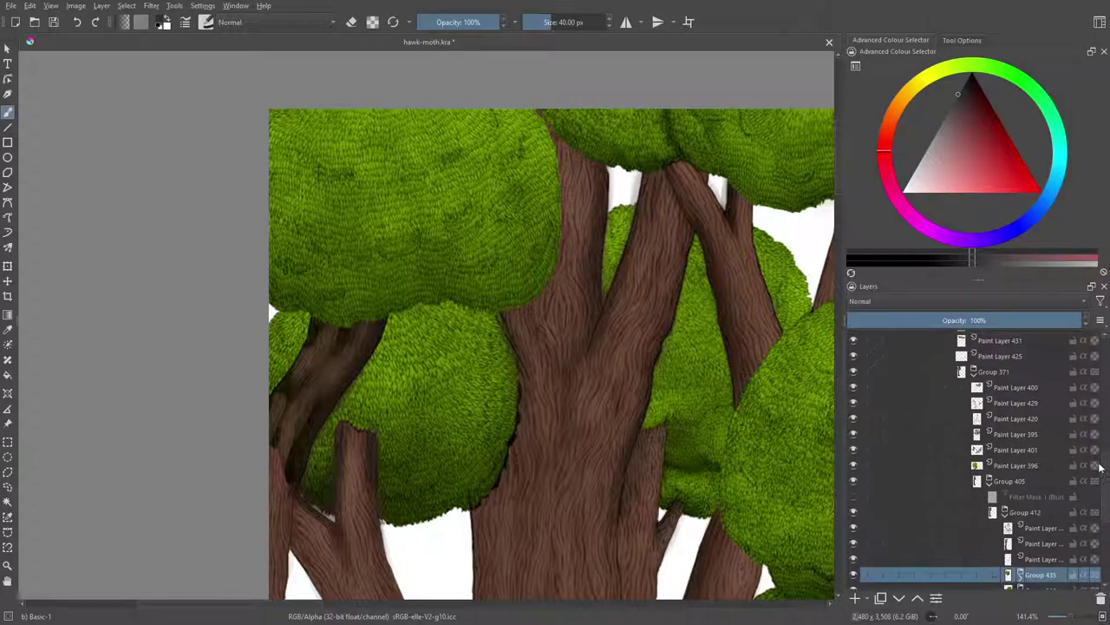
click(854, 372)
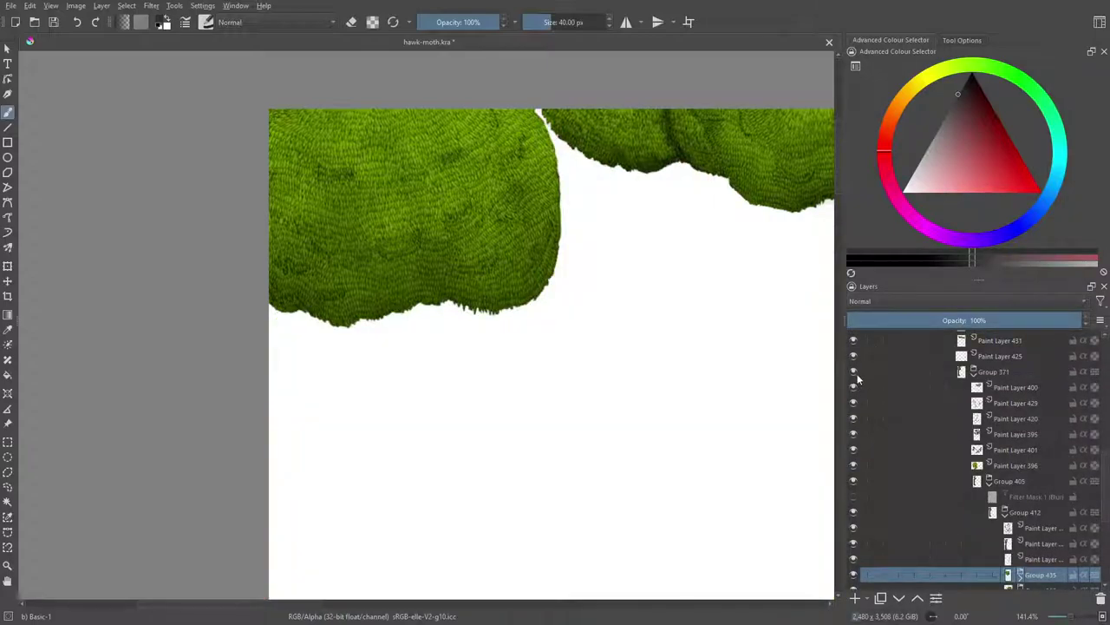
Restore Group 371's visibility and toggle Paint Layers 429, 420, 395, 401 and 396 in turn to identify what each contains
click(856, 373)
click(853, 403)
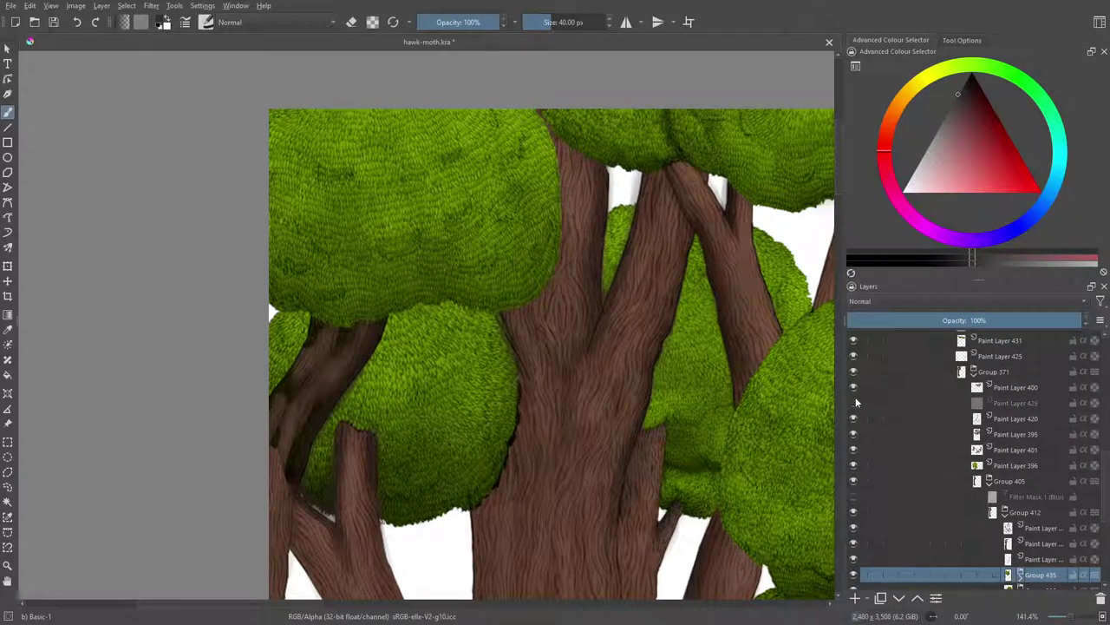
click(855, 403)
click(853, 418)
click(853, 419)
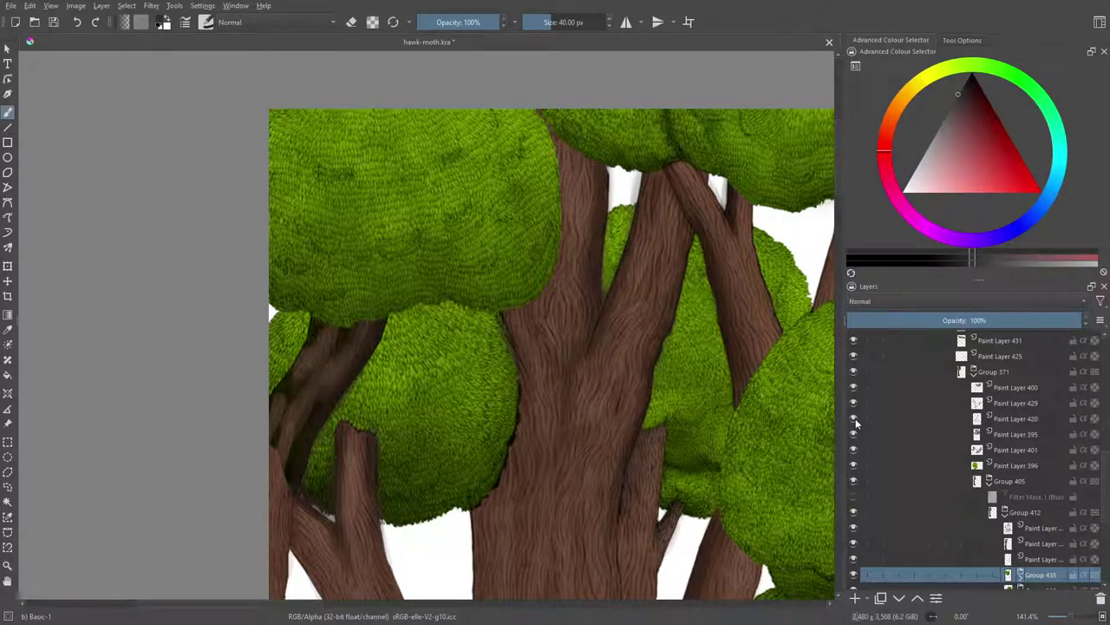
click(854, 433)
click(854, 434)
click(853, 449)
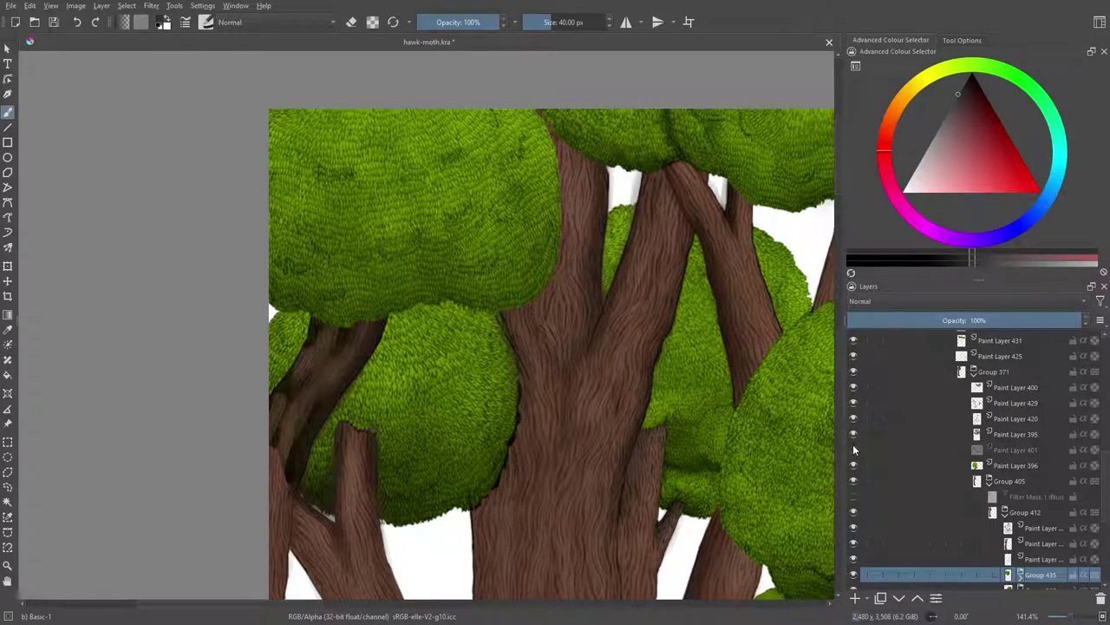
click(854, 449)
click(854, 465)
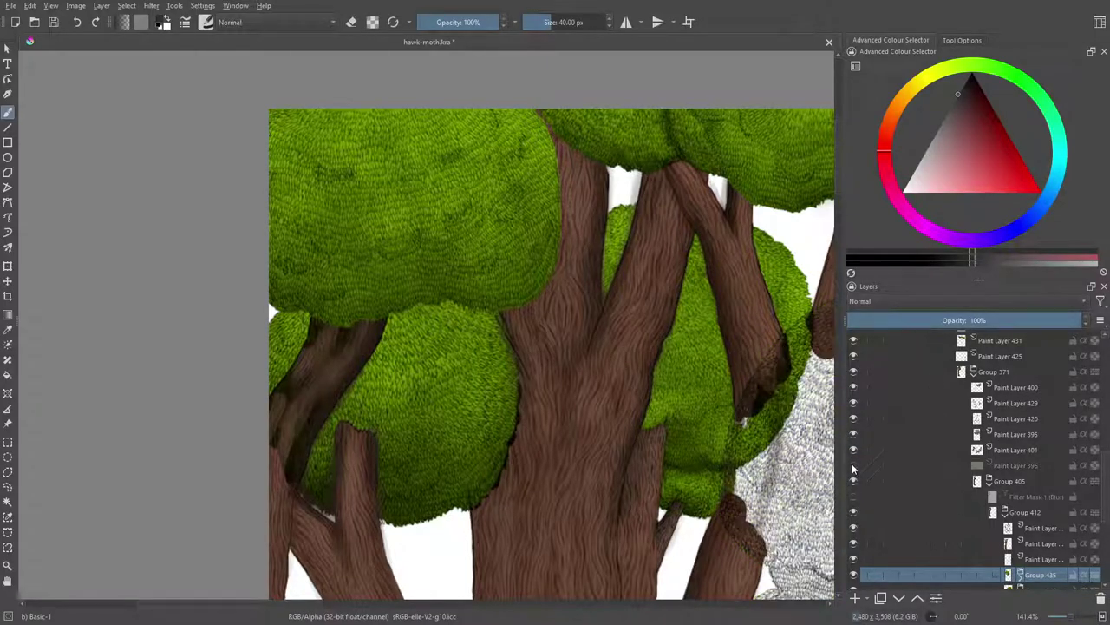
click(854, 465)
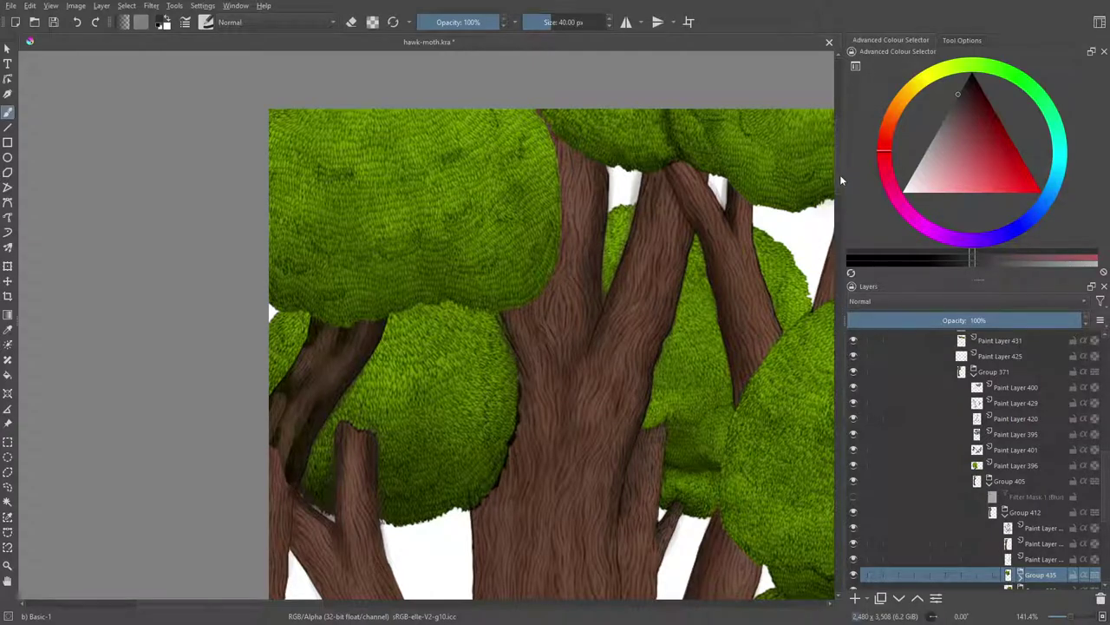
Collapse Group 412 and compare the lower trunk with and without that group and with the blur filter mask of Group 405
scroll(840, 178, down, 5)
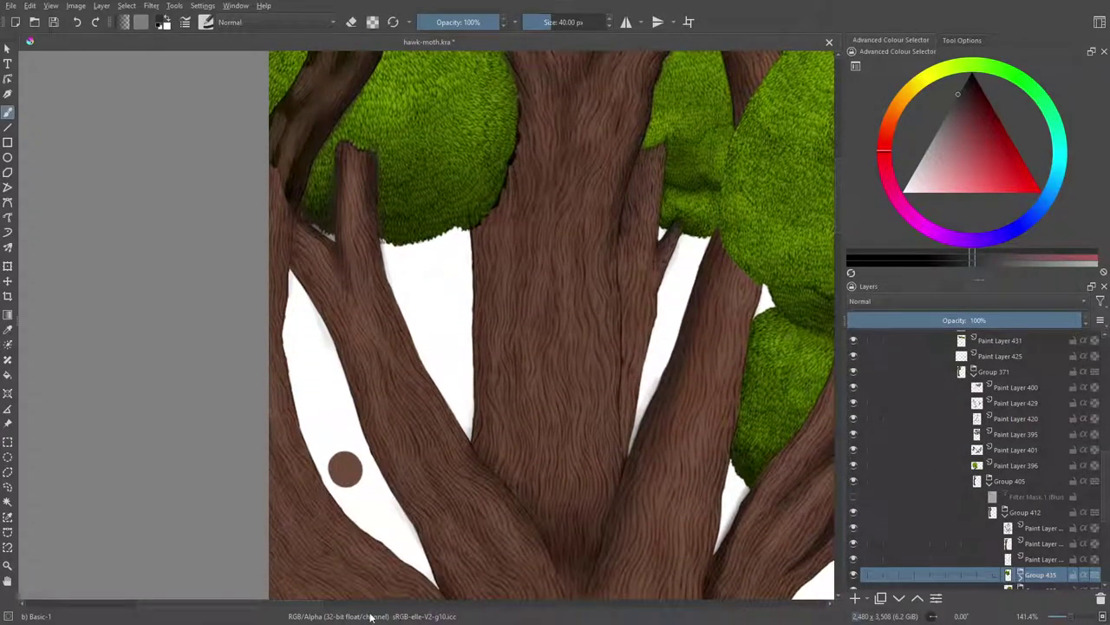
drag(294, 604, 336, 603)
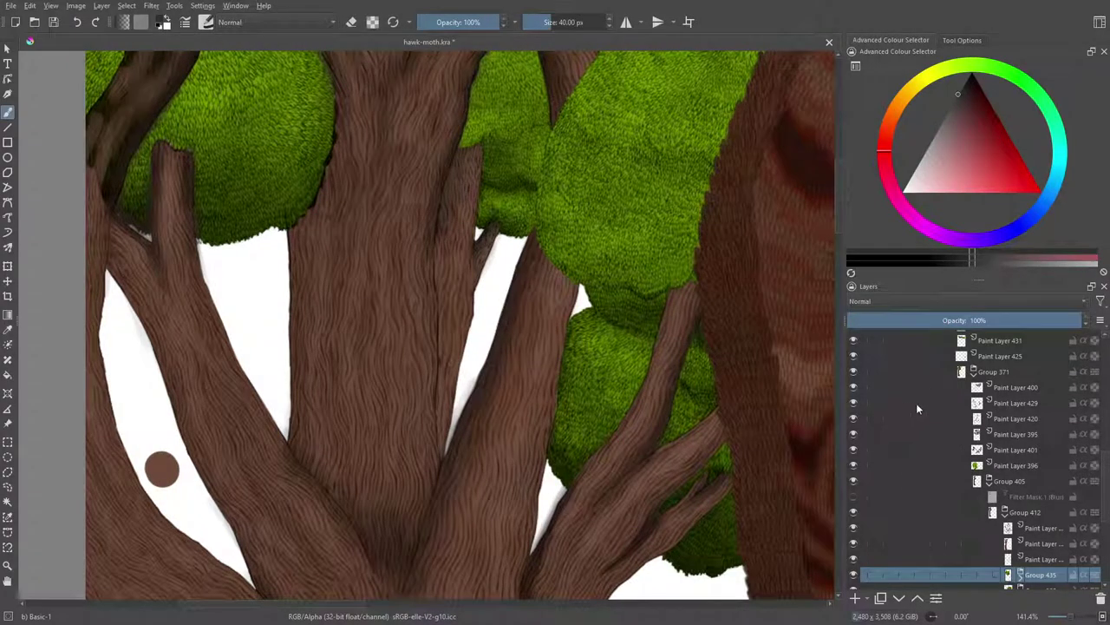
click(1004, 513)
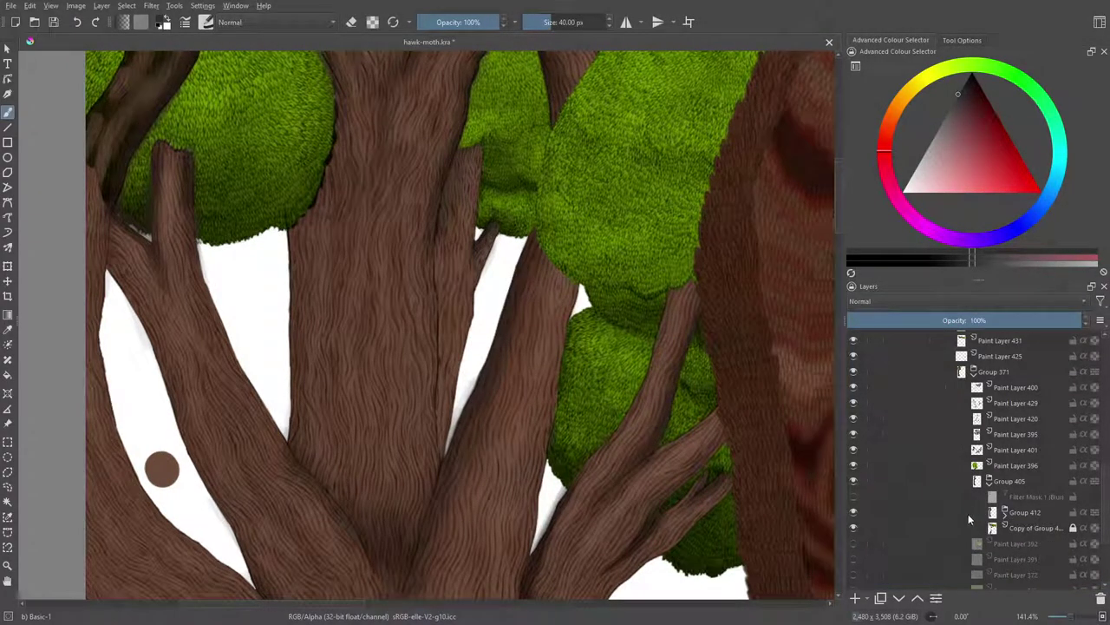
click(854, 513)
click(854, 513)
click(853, 496)
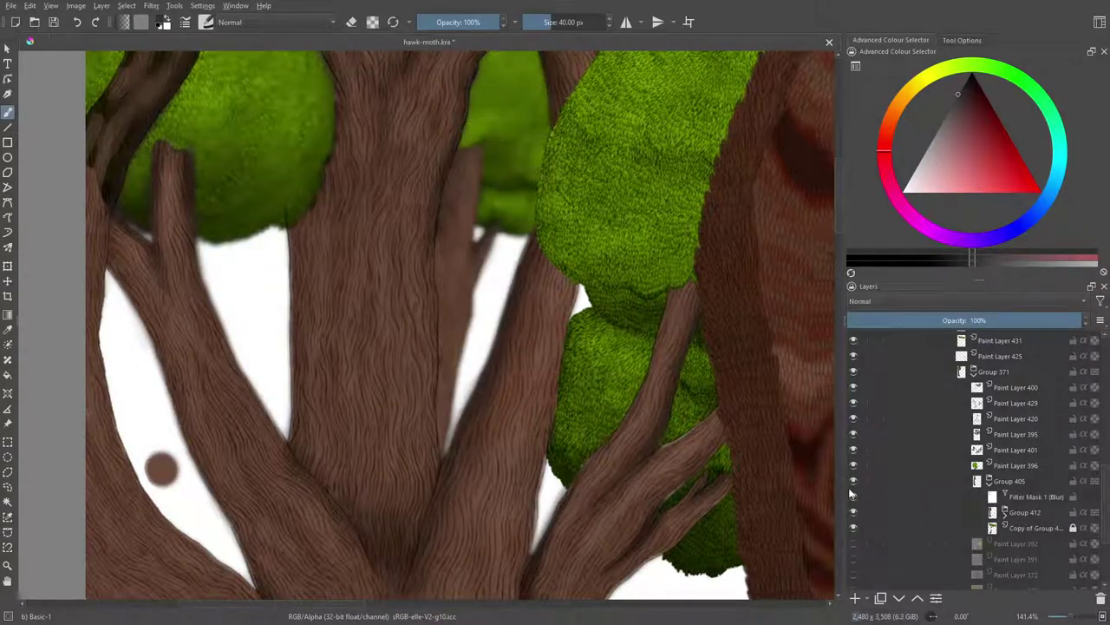
click(853, 496)
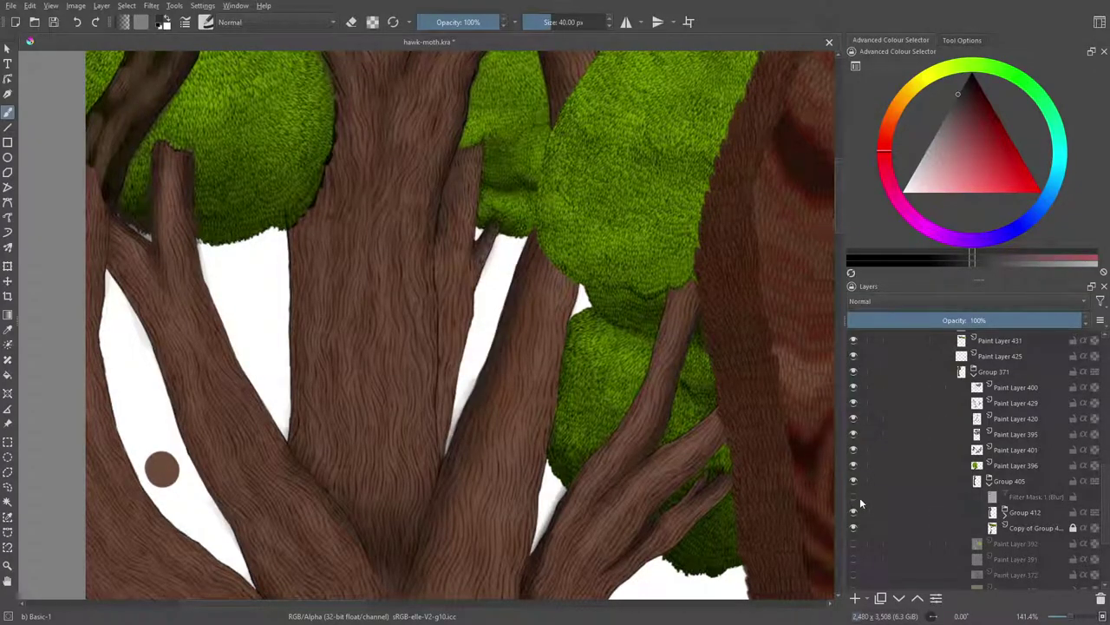
Collapse Group 405 and toggle Paint Layers 429 and 420 to find which one holds the main trunk's bark lines
click(990, 481)
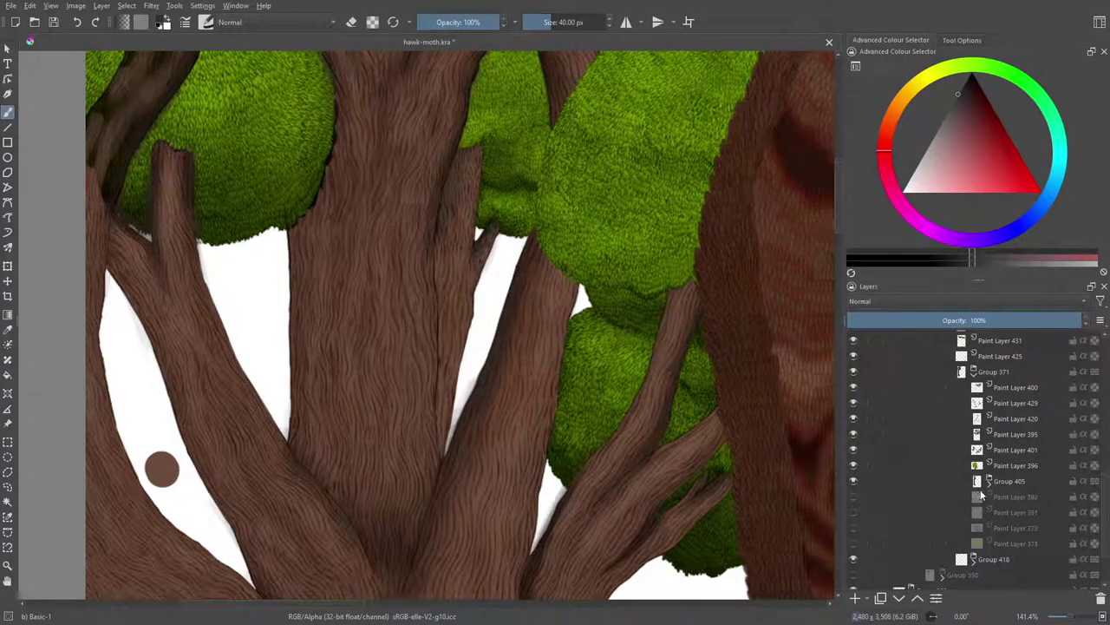
click(981, 404)
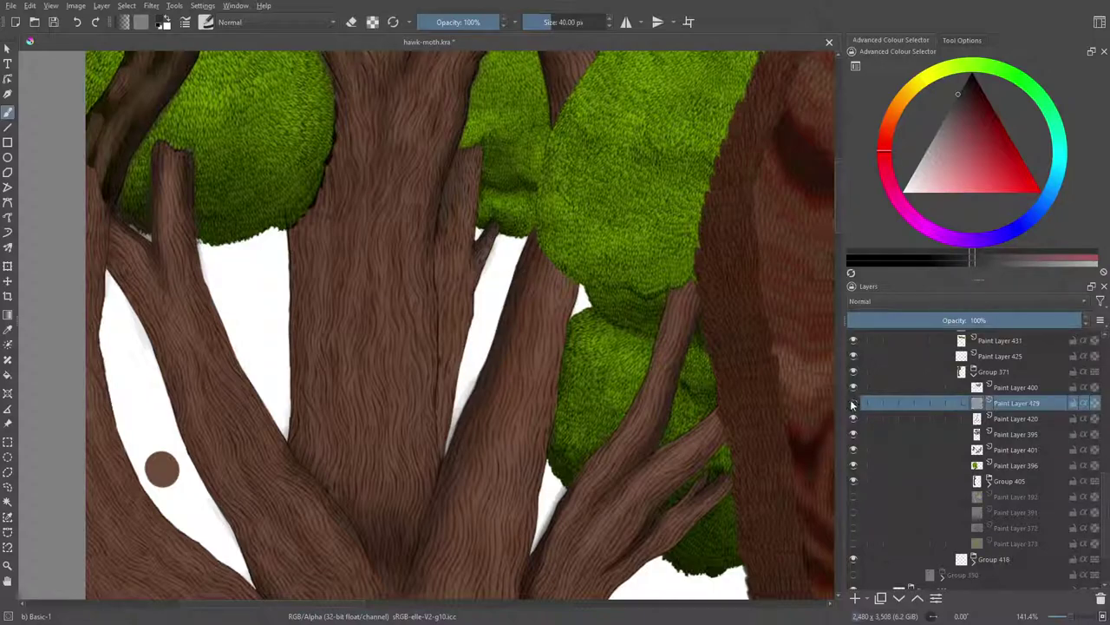
click(854, 418)
click(854, 418)
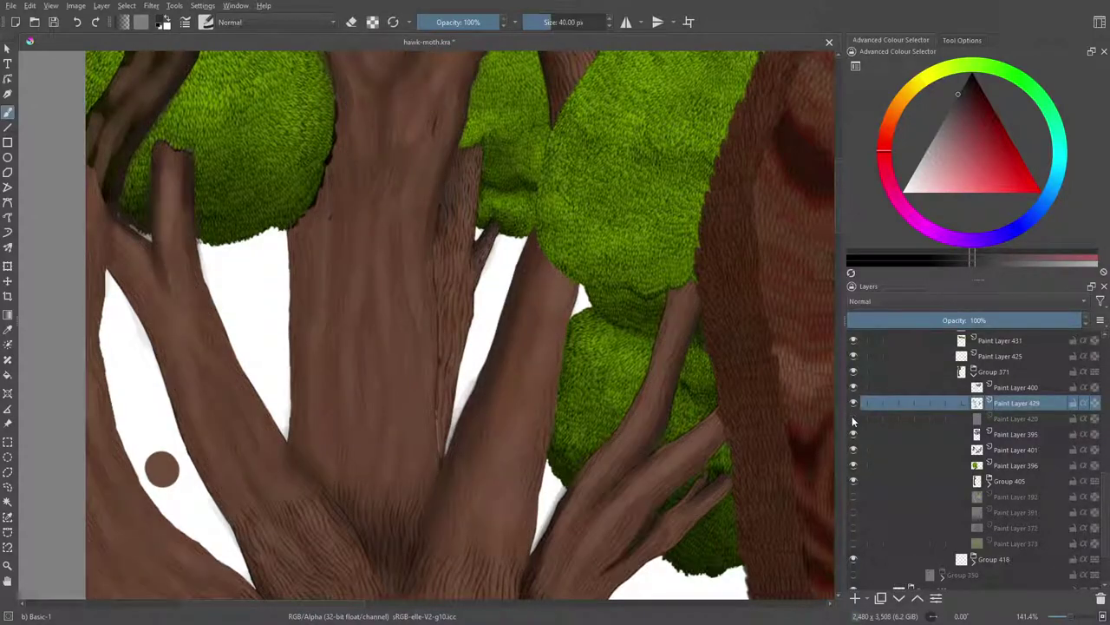
Move Paint Layer 420 down the stack into Group 405, placing it directly above Group 412
click(1009, 420)
click(899, 599)
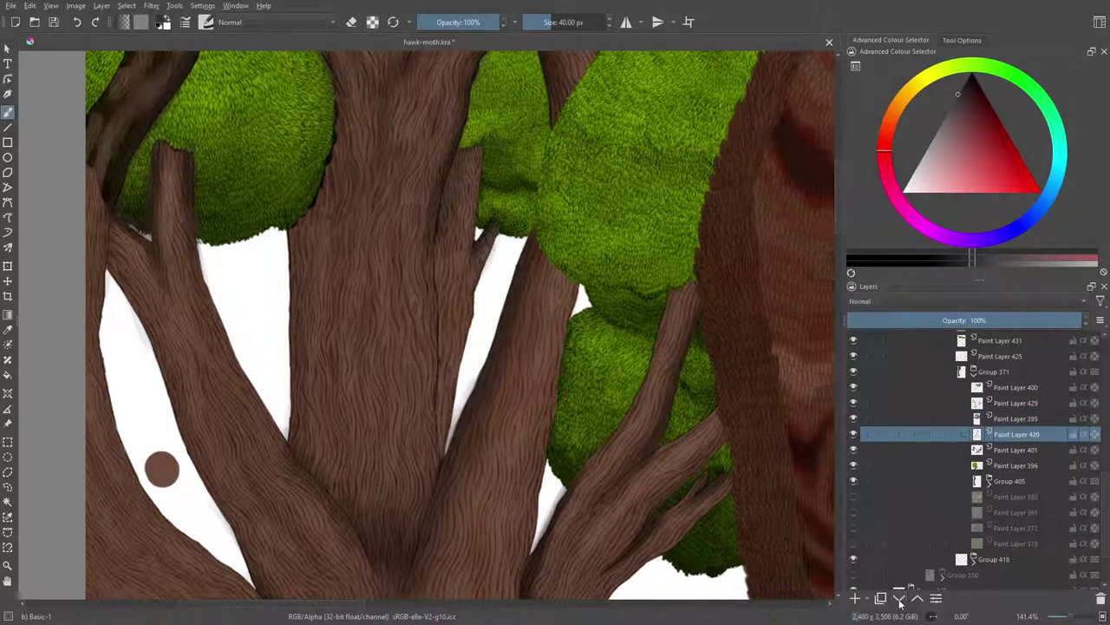
click(899, 598)
click(900, 598)
click(900, 597)
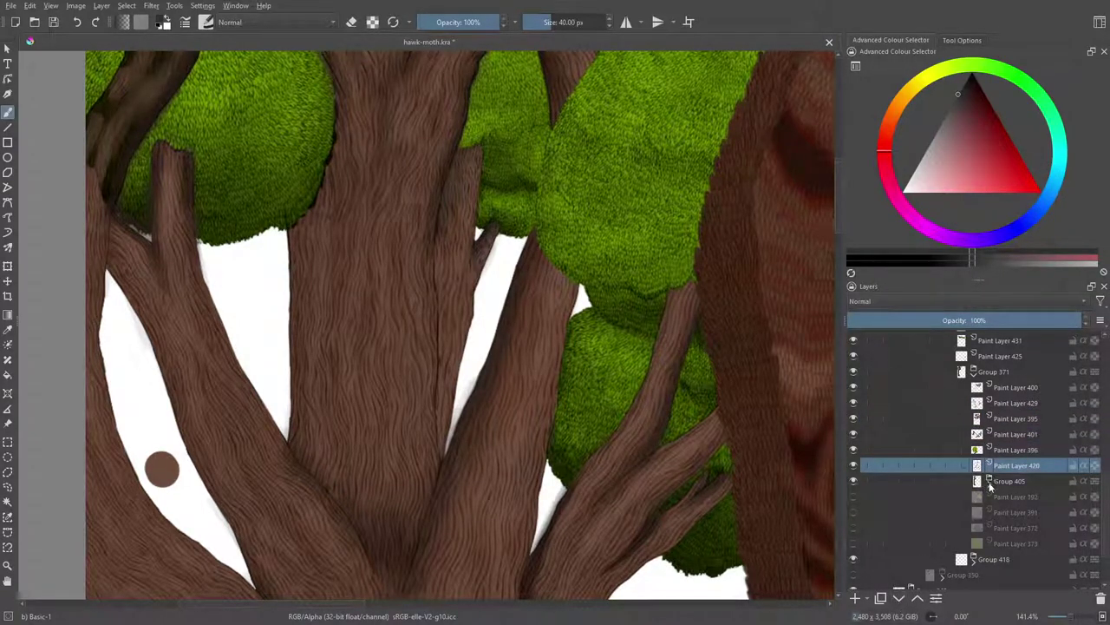
click(900, 598)
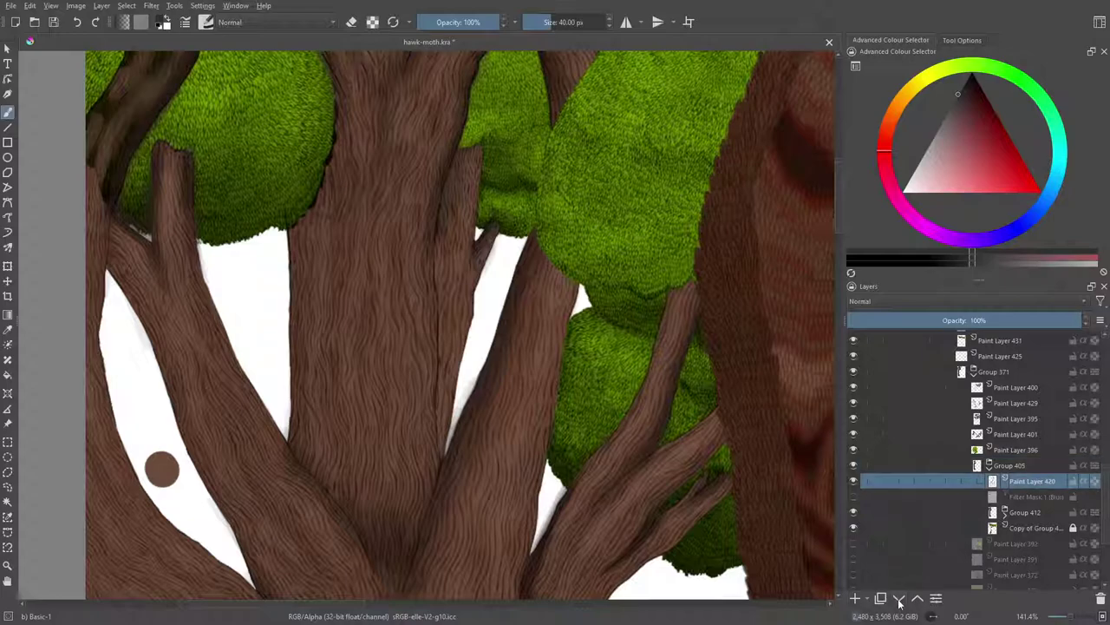
click(899, 599)
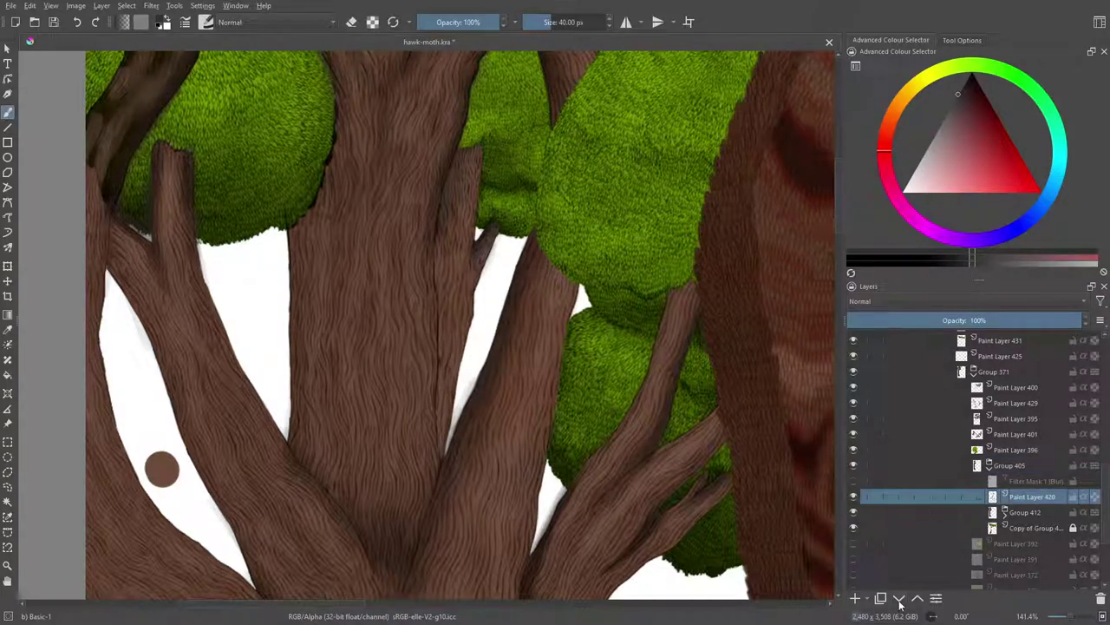
Check what Group 412 shows, then expand it and move Paint Layer 420 inside as its topmost layer
click(854, 512)
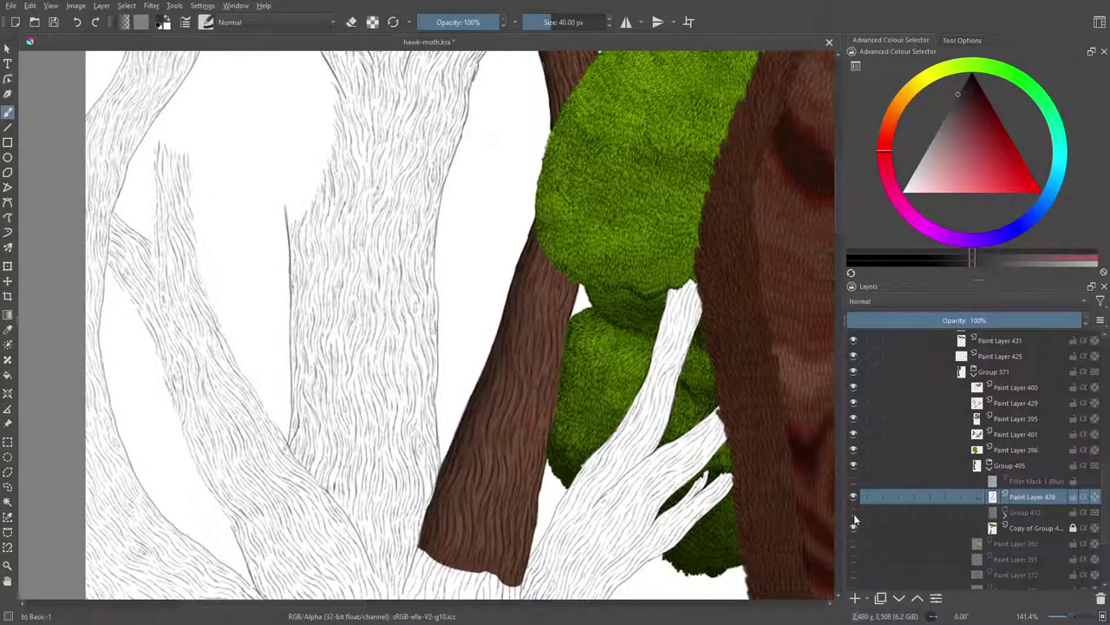
click(853, 513)
click(1005, 513)
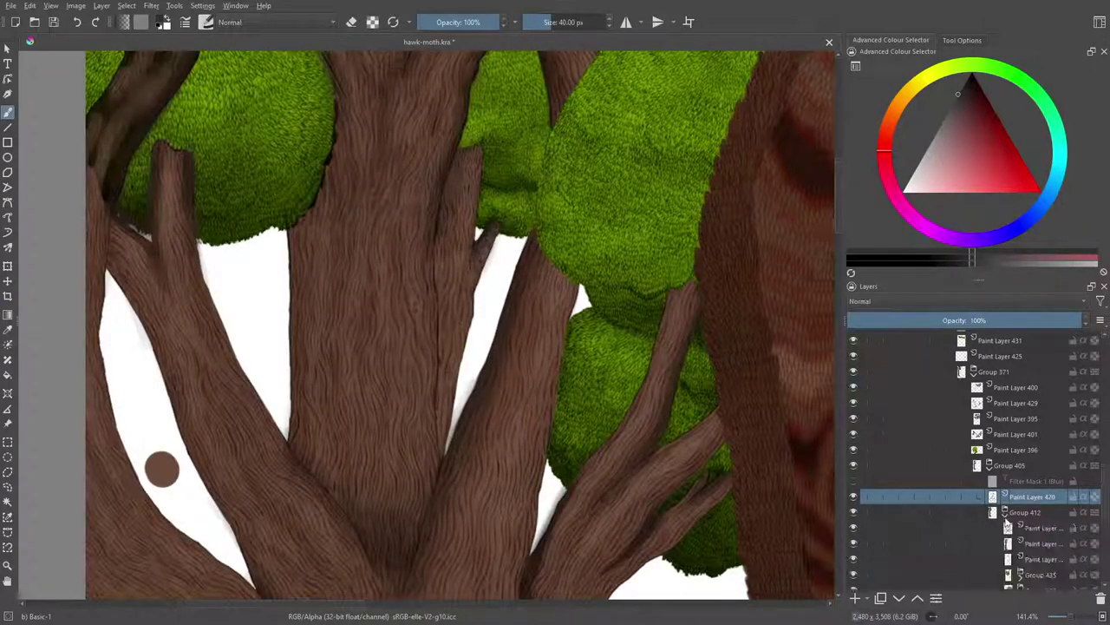
click(900, 598)
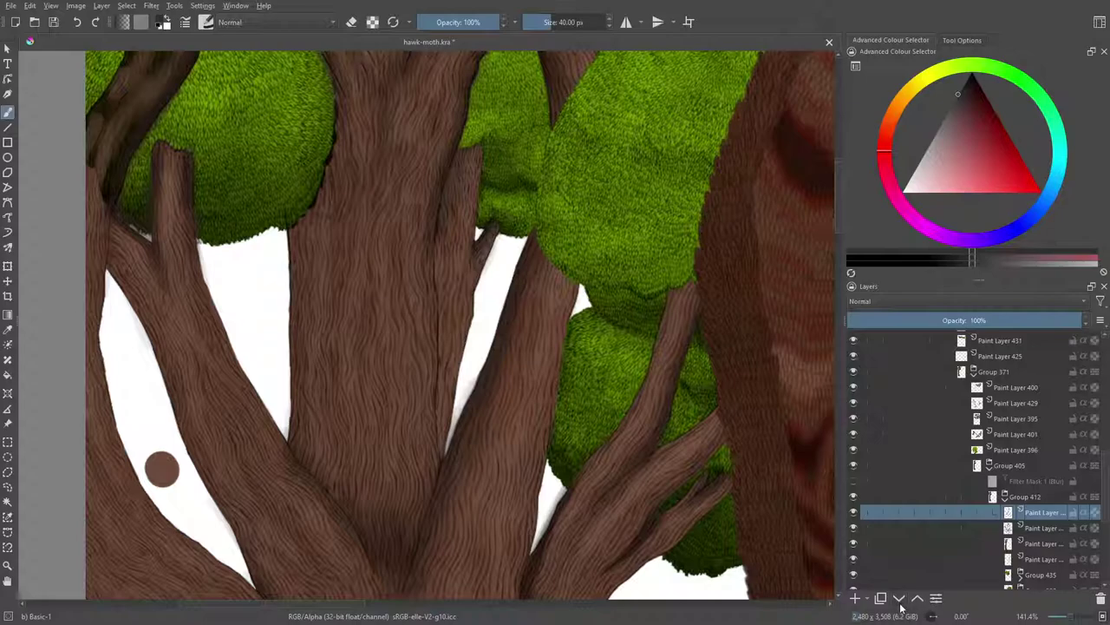
Try Paint Layer 420 one position lower in Group 412, compare the bark lines and shading by toggling visibility, and return it to the top
click(901, 599)
click(853, 529)
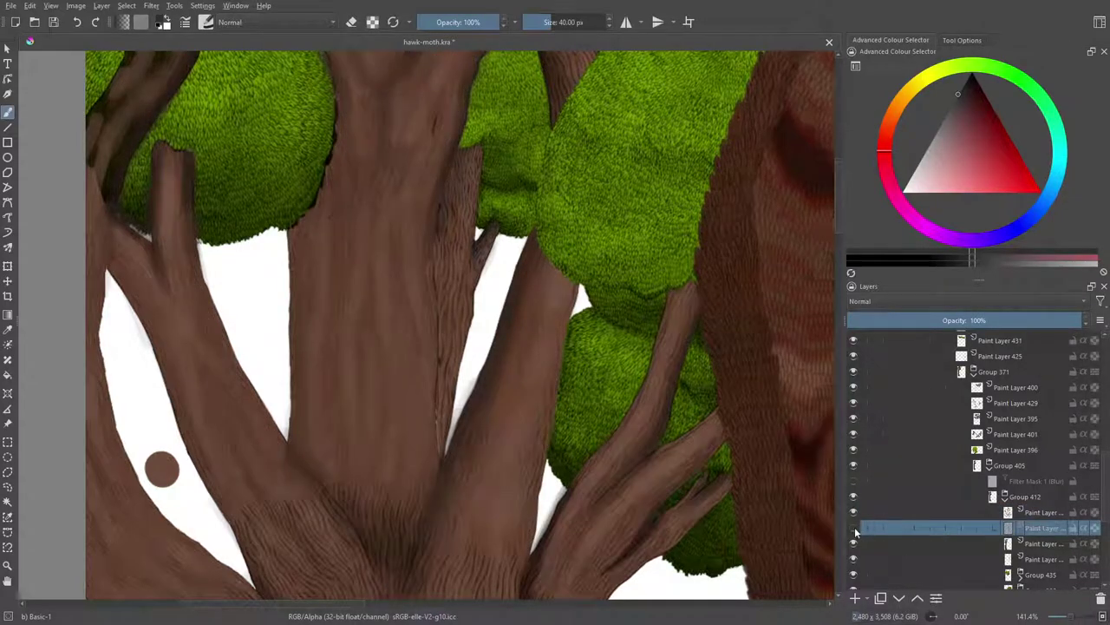
click(854, 529)
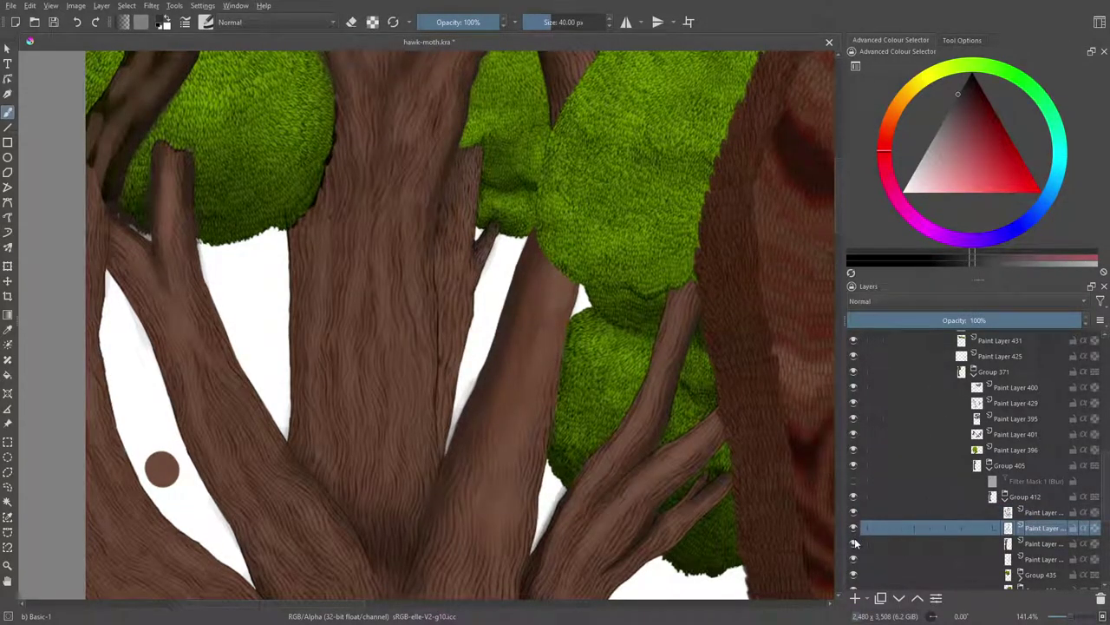
click(854, 527)
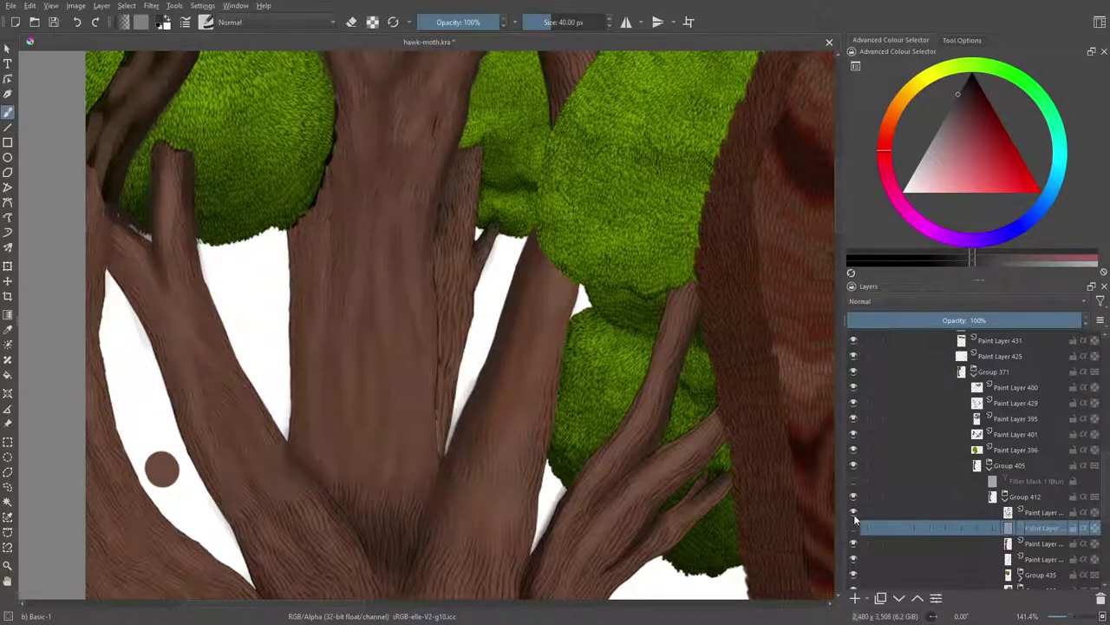
click(854, 527)
click(855, 513)
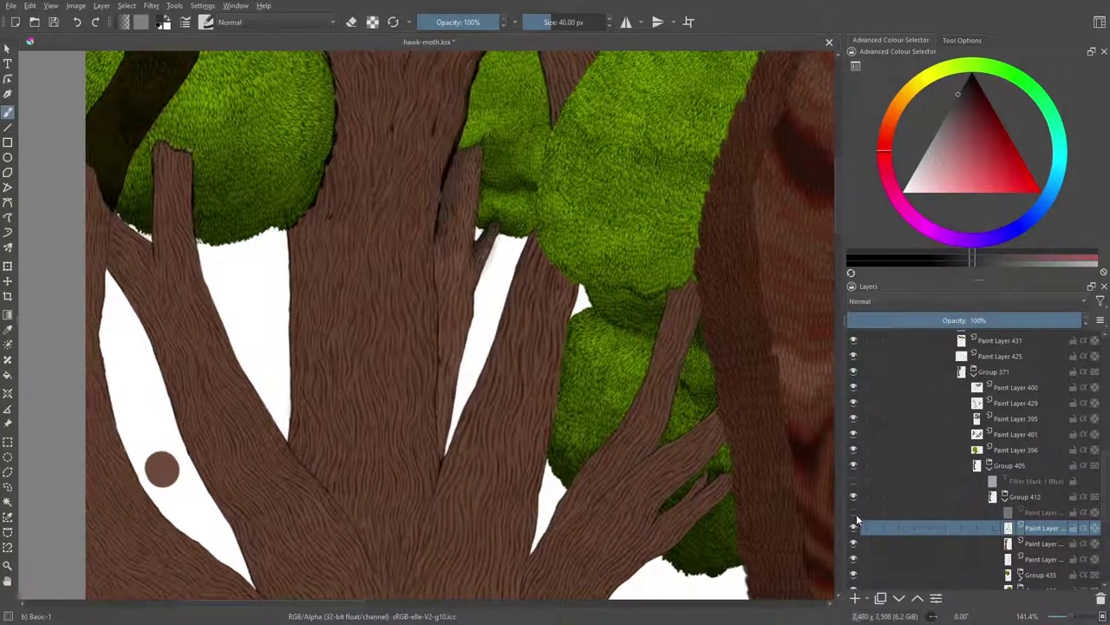
click(916, 598)
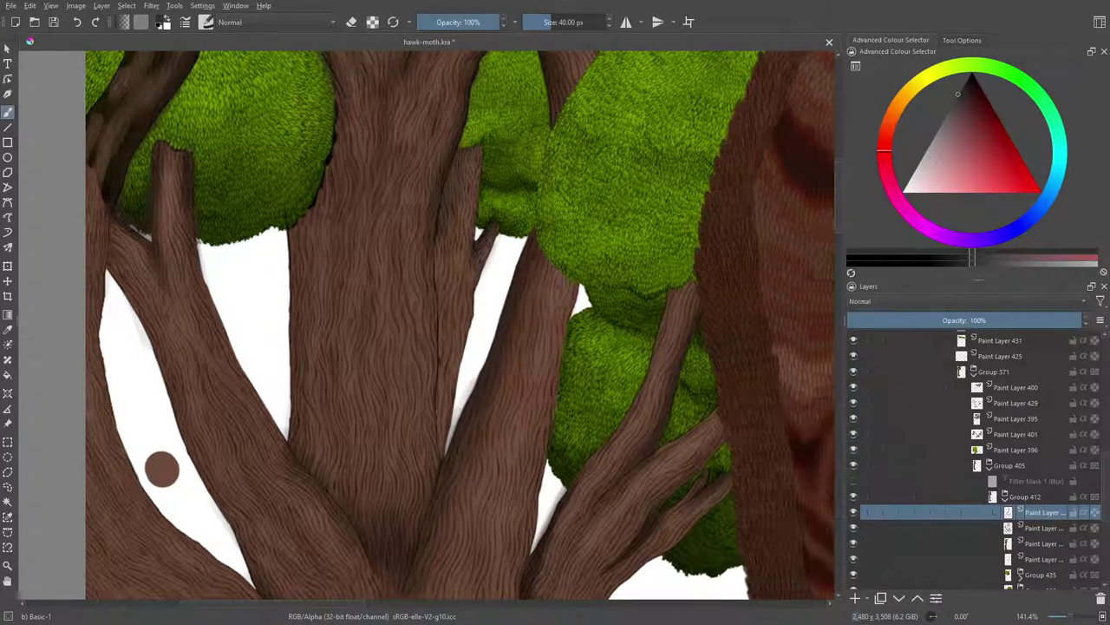
Put the topmost paint layer of Group 412, which holds the bark lines, into a new group
scroll(840, 230, down, 3)
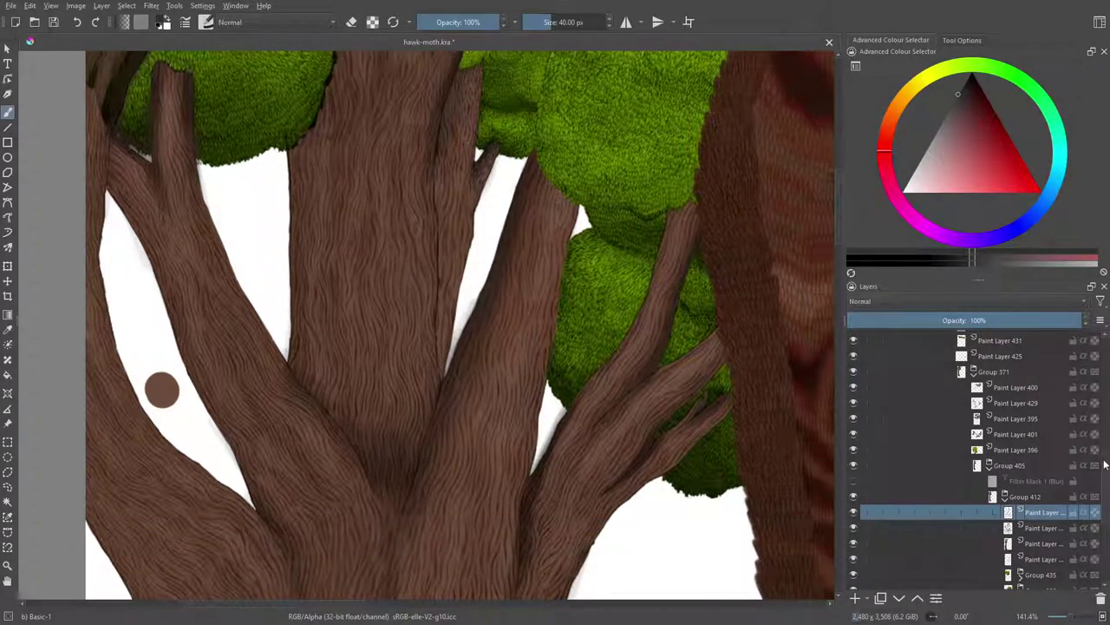
scroll(1104, 463, down, 2)
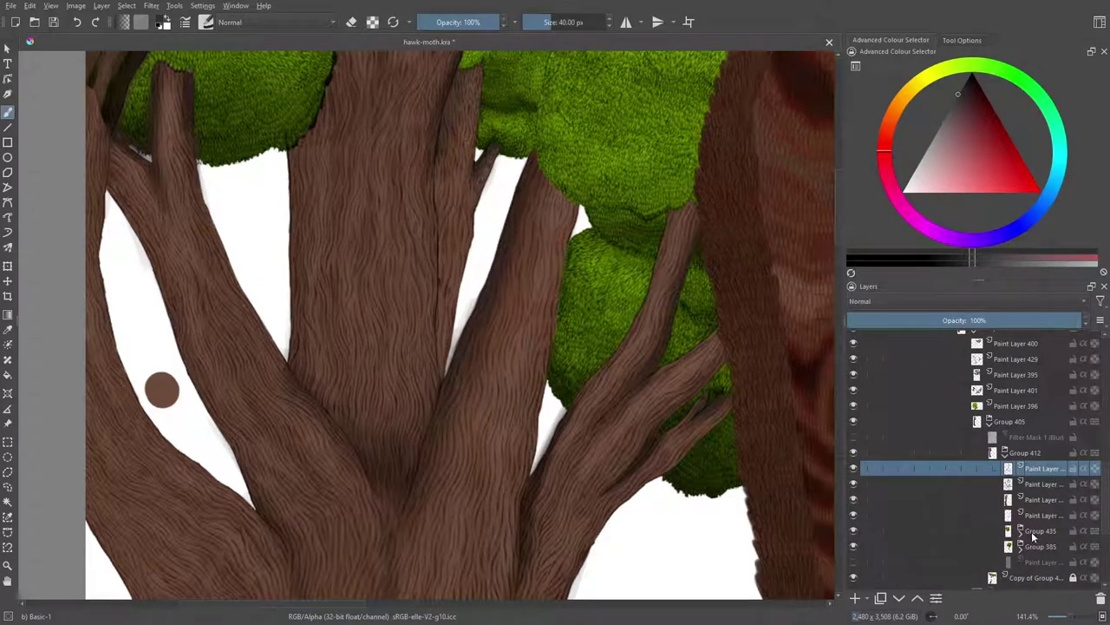
right_click(1021, 473)
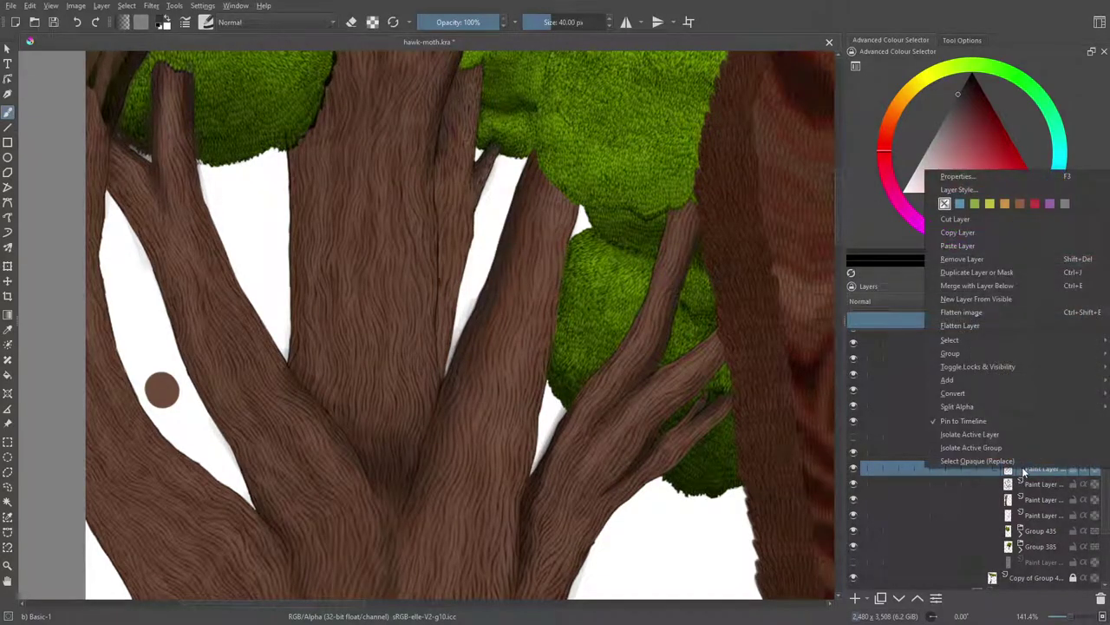
mouse_move(963, 353)
click(863, 358)
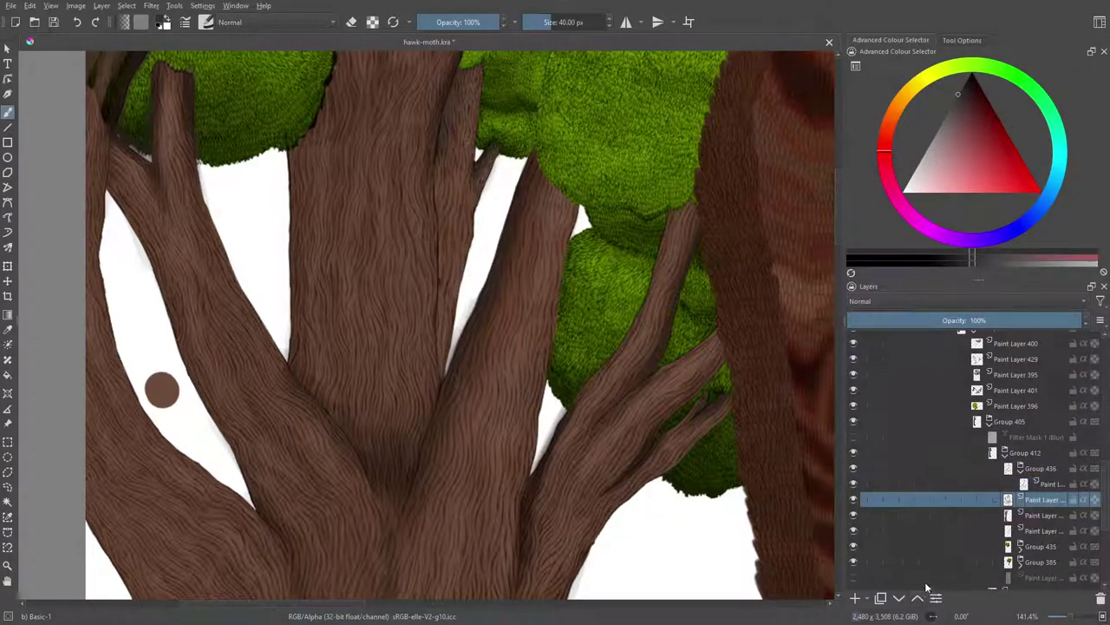
Move the remaining three visible paint layers above Group 435 into Group 436, and toggle that group's visibility to check its contents
click(1029, 520)
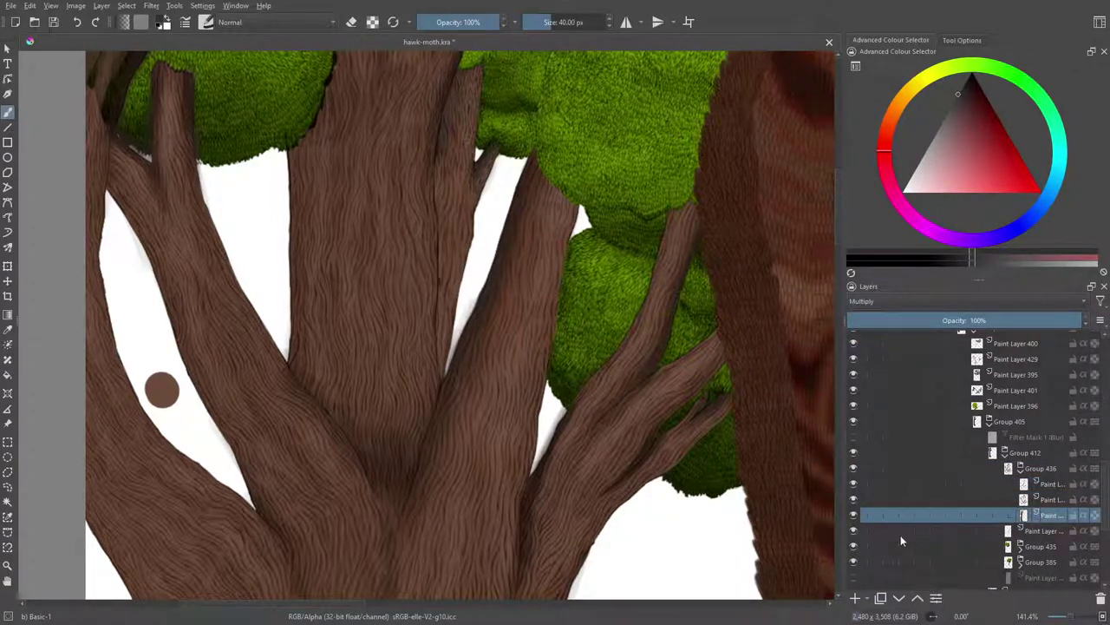
click(853, 470)
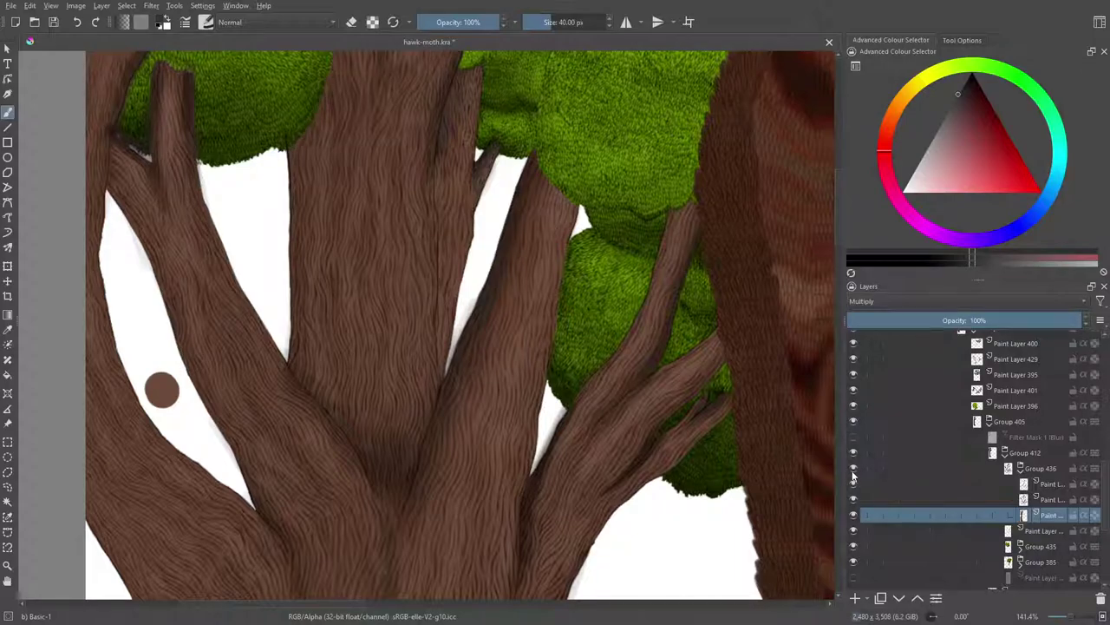
click(854, 471)
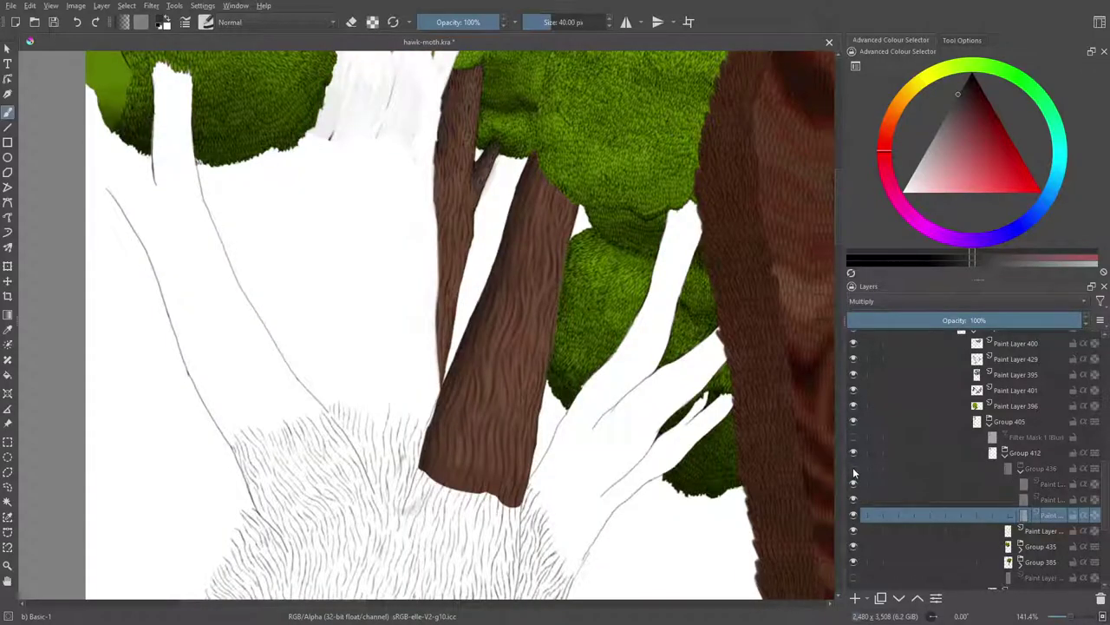
click(854, 470)
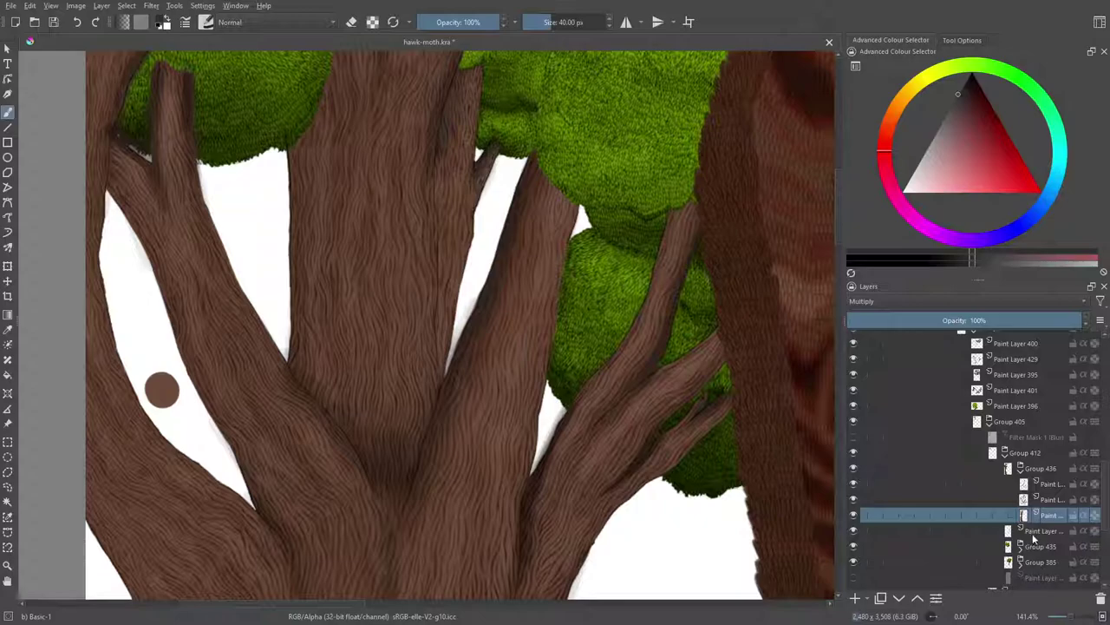
click(870, 526)
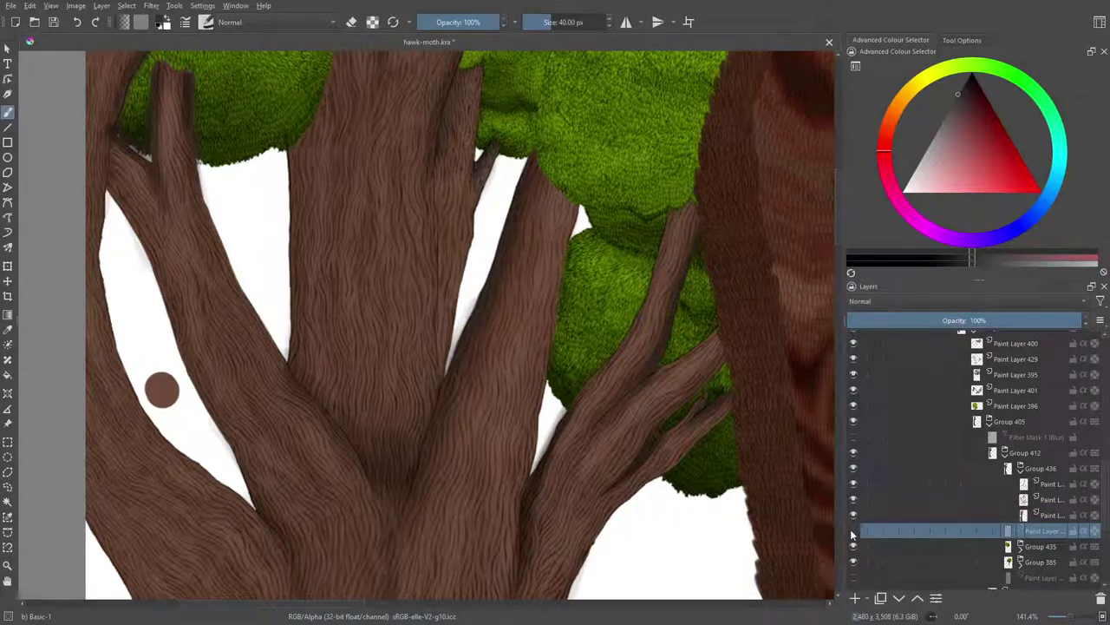
click(917, 605)
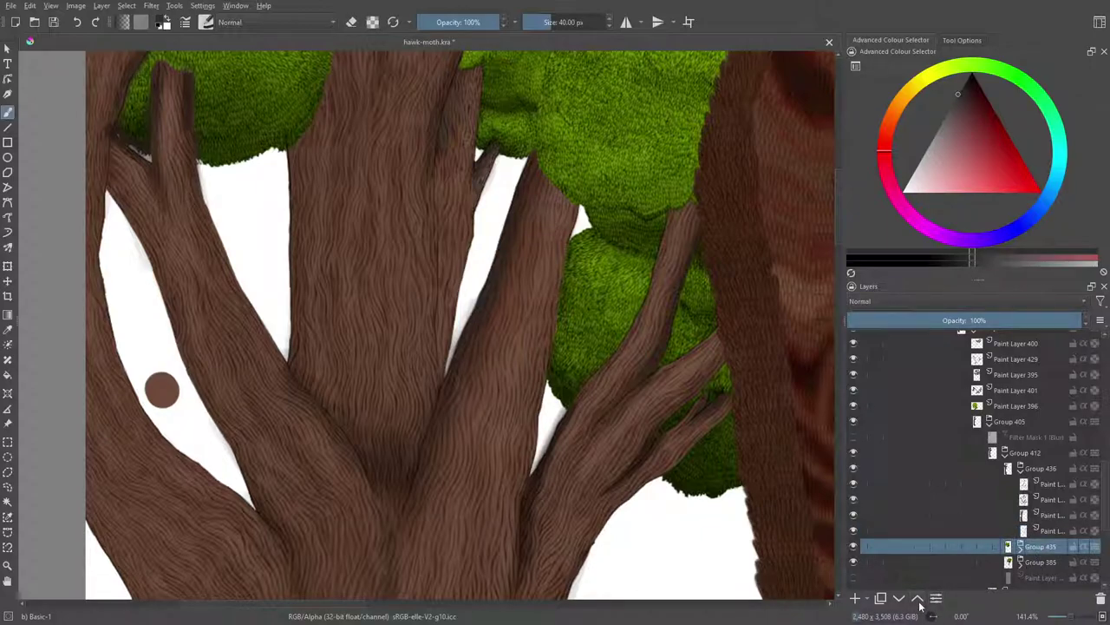
Check what Group 435 shows, then raise it out of Group 412 so it sits directly above that group inside Group 405
click(854, 547)
click(854, 548)
click(917, 604)
click(917, 605)
click(919, 605)
click(918, 604)
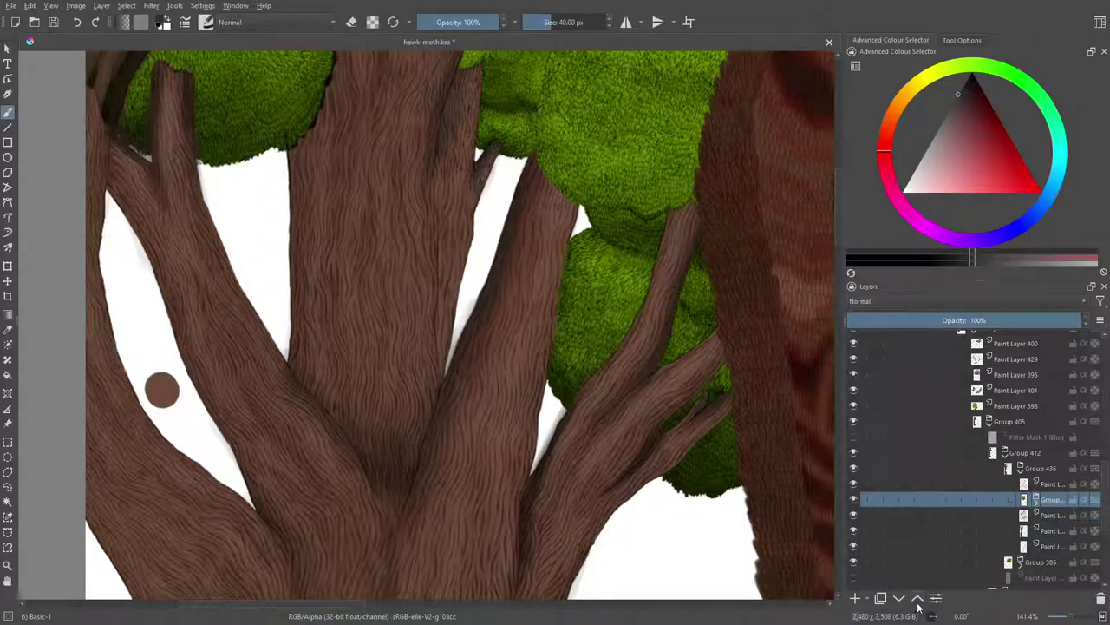
click(918, 605)
click(918, 605)
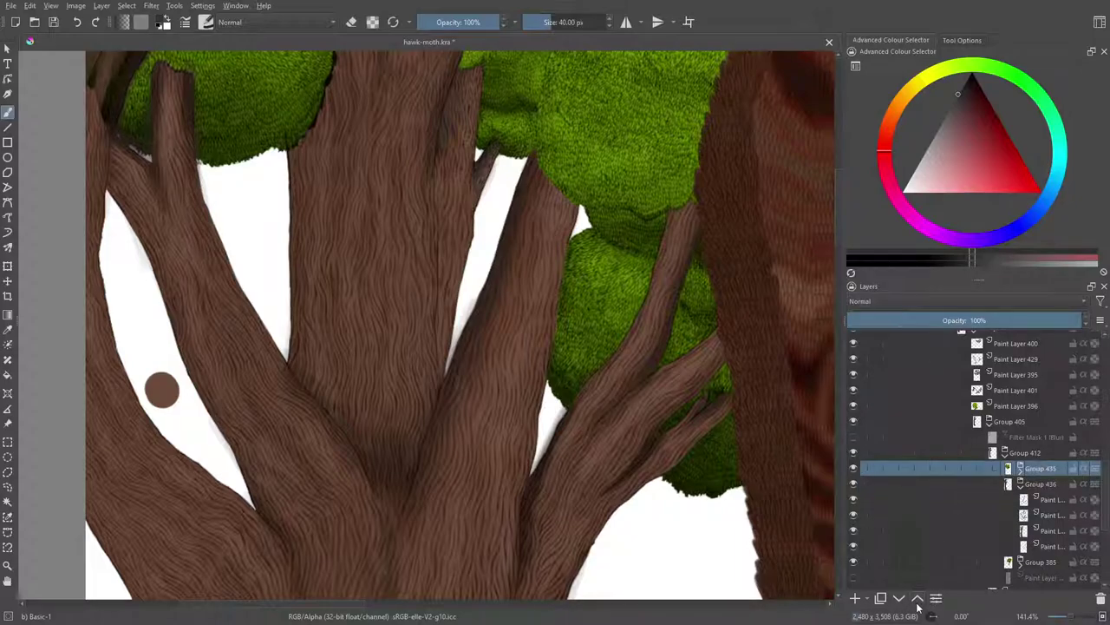
click(918, 602)
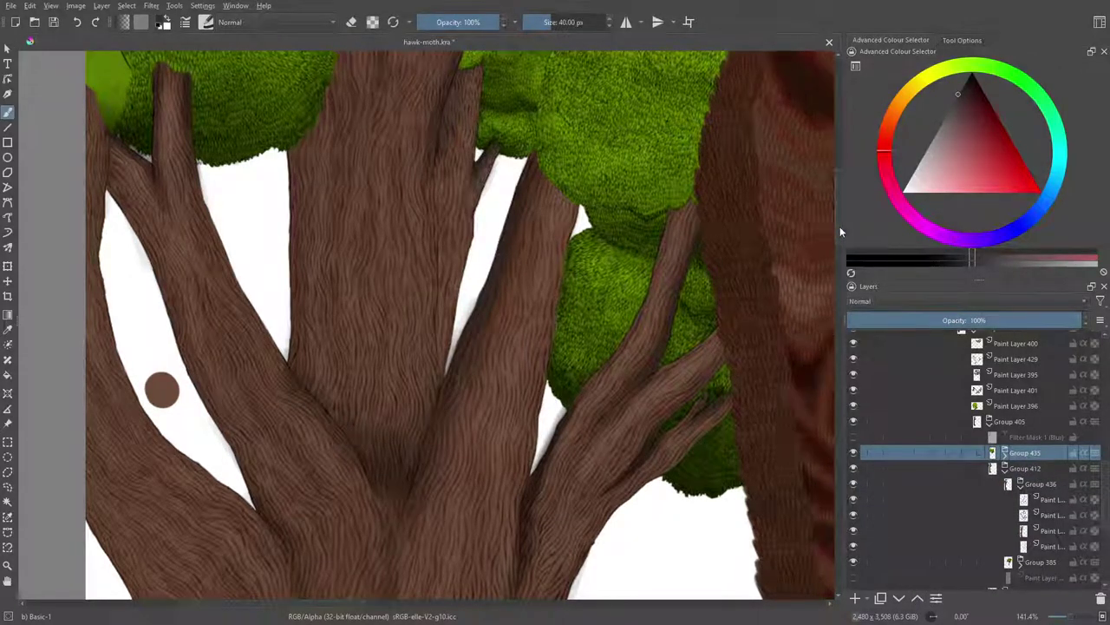
Toggle Group 435's visibility and expand it briefly to examine its foliage layers over the tree
scroll(838, 221, up, 3)
scroll(835, 208, up, 2)
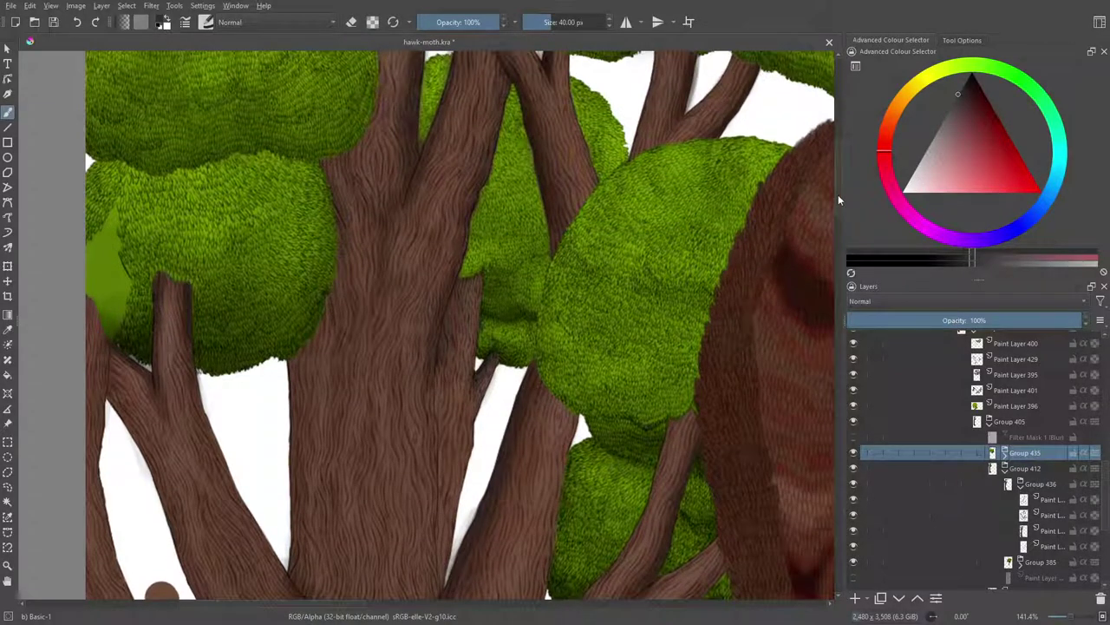
click(854, 453)
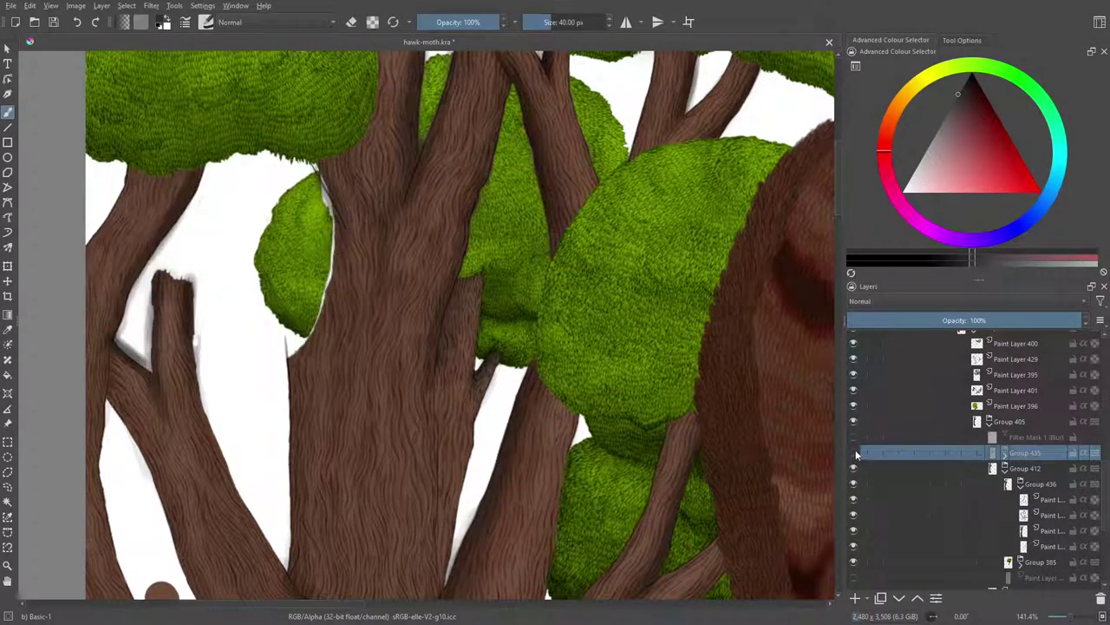
click(853, 453)
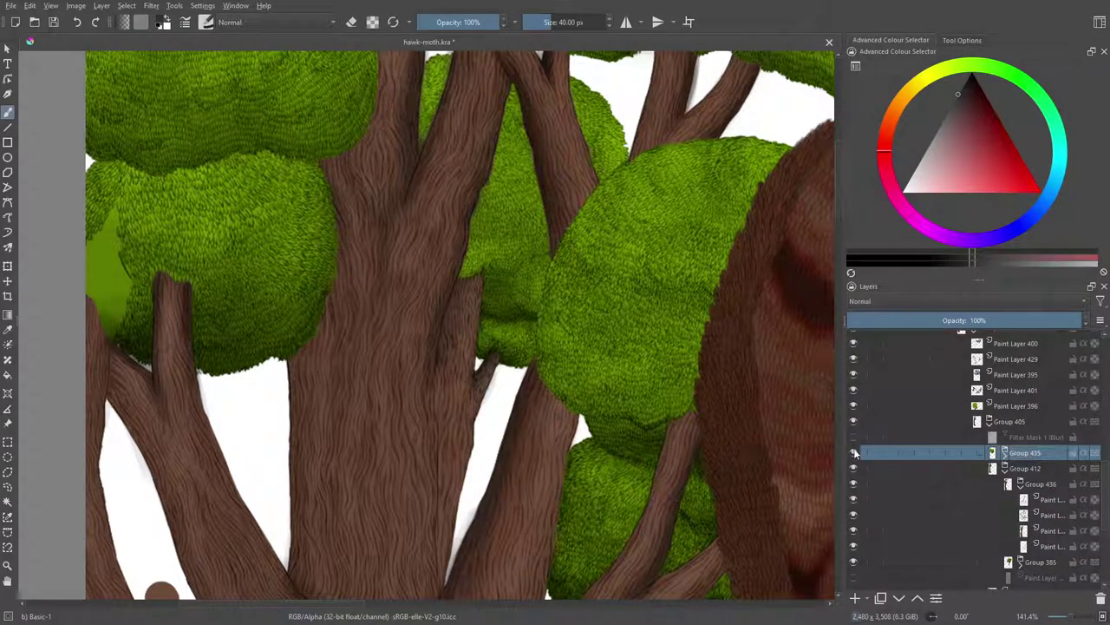
mouse_move(854, 453)
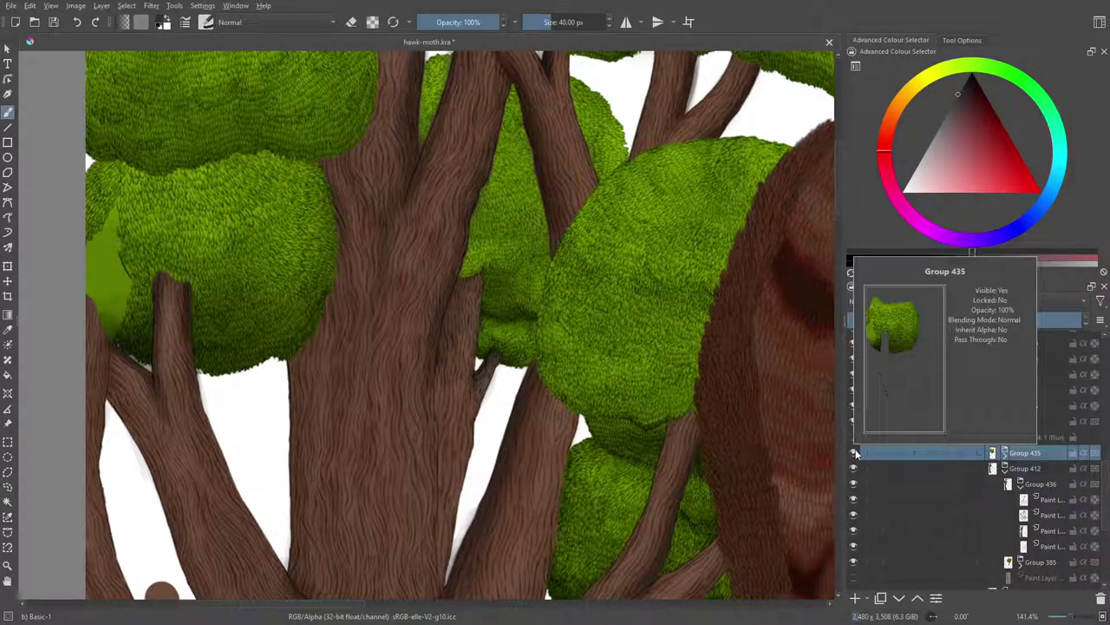
click(854, 453)
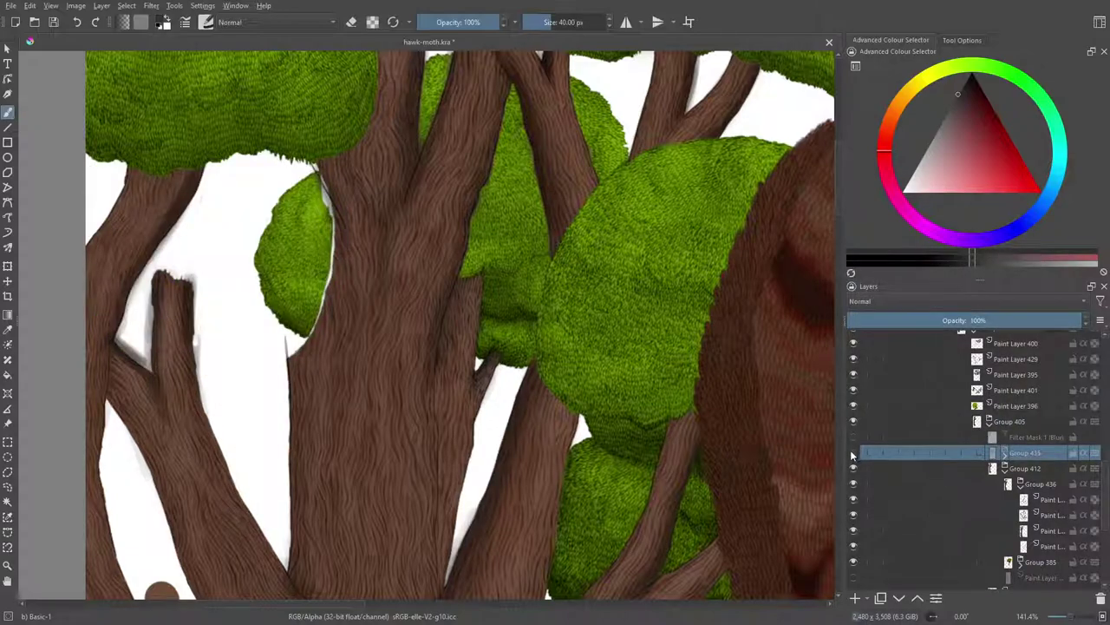
click(853, 453)
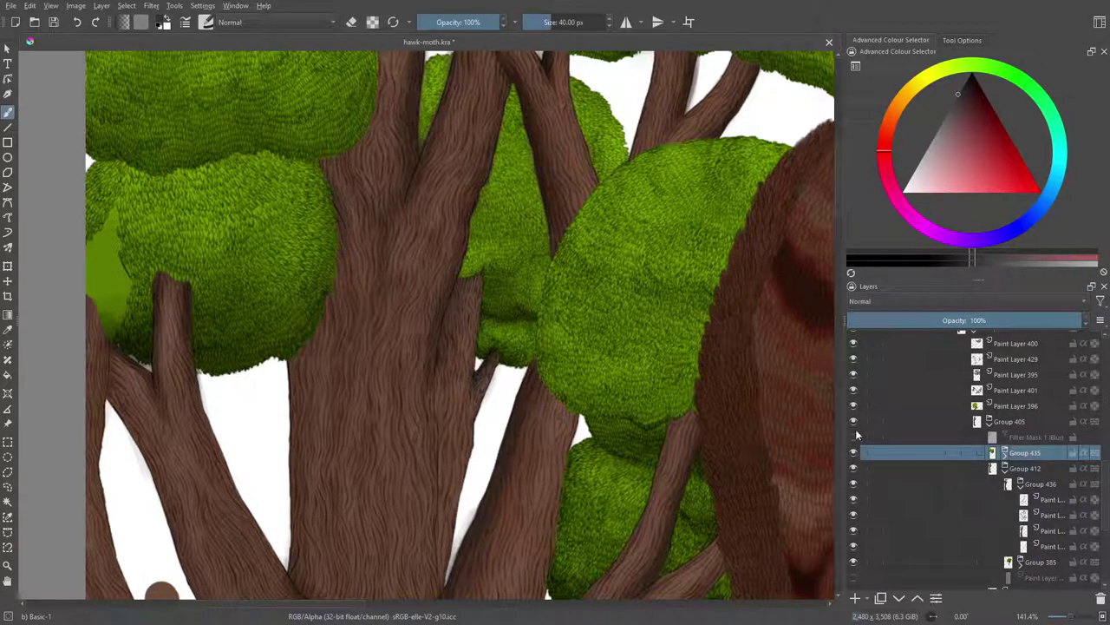
mouse_move(857, 436)
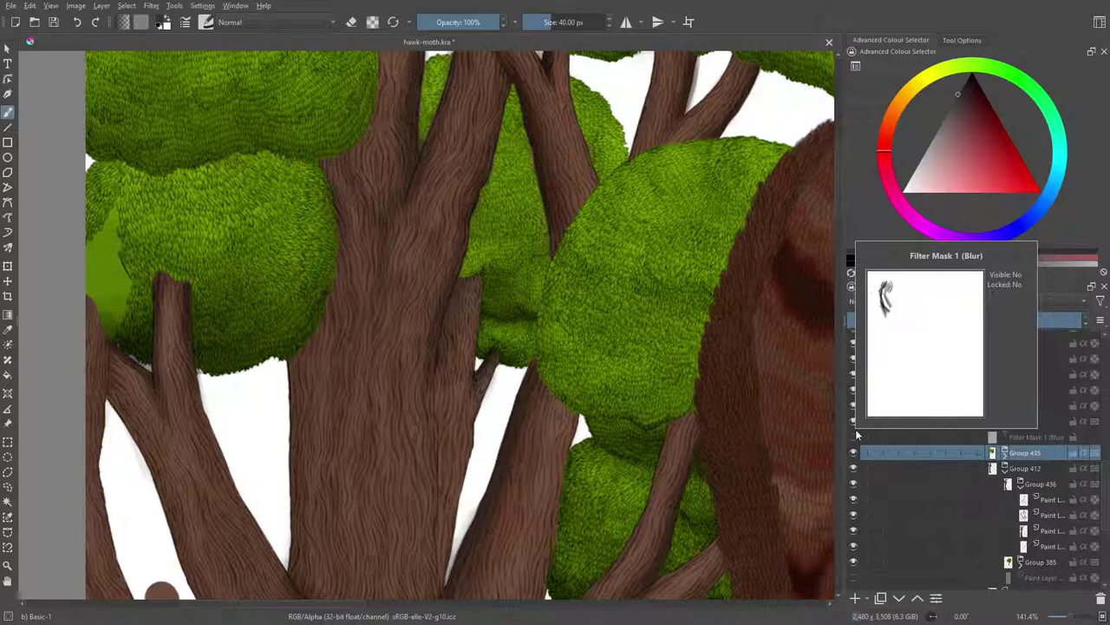
click(1005, 452)
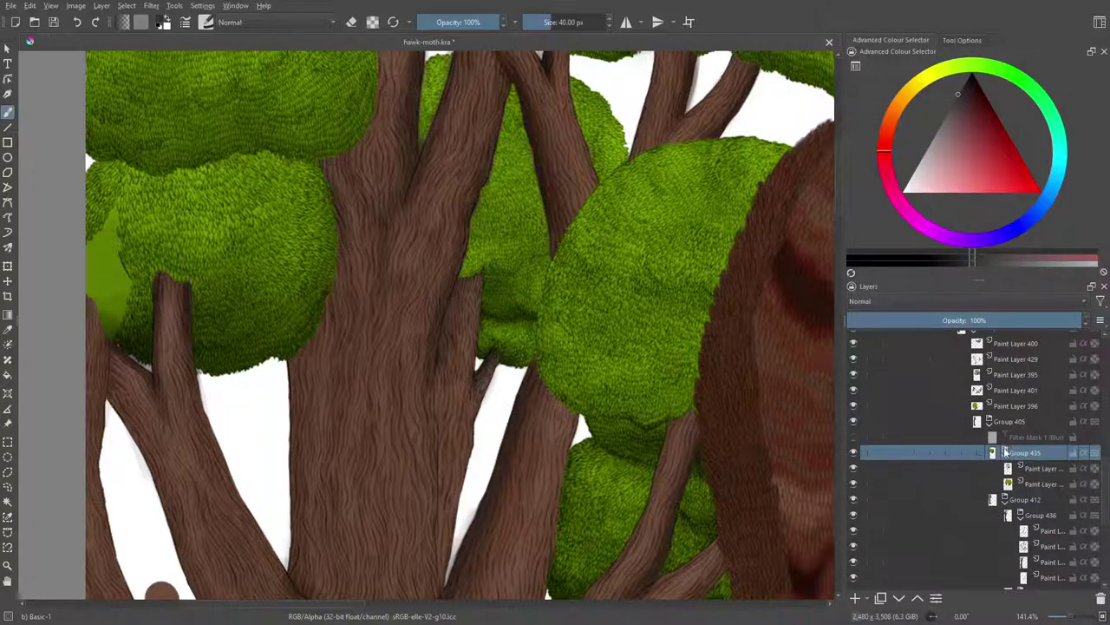
click(1004, 452)
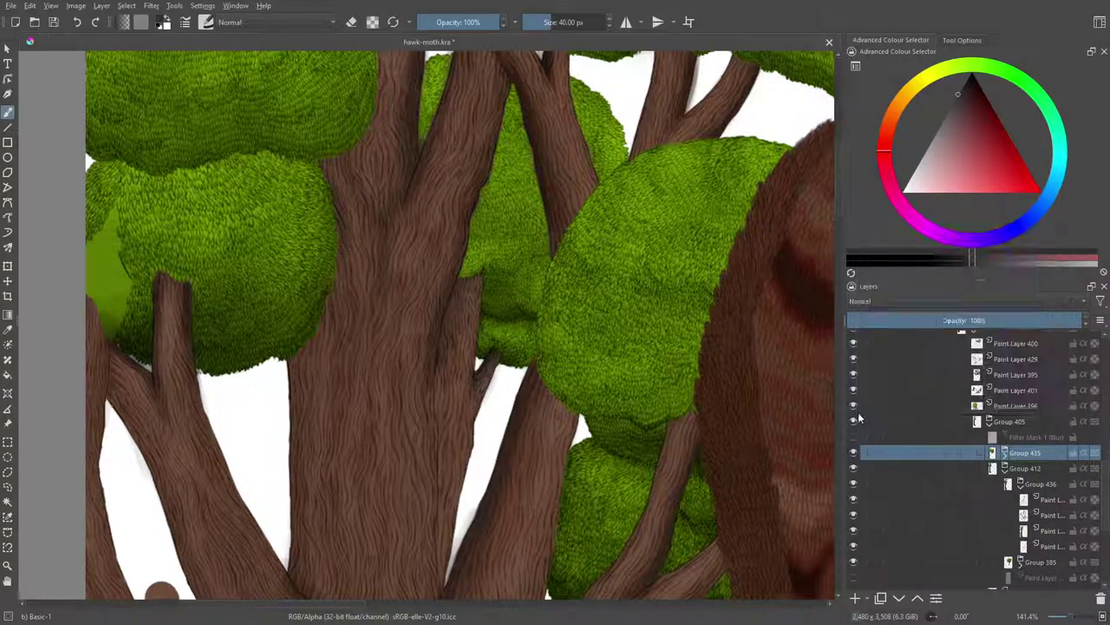
Toggle Paint Layer 396, Group 385, Group 436 and its lowest paint layer to identify what each contributes
click(853, 406)
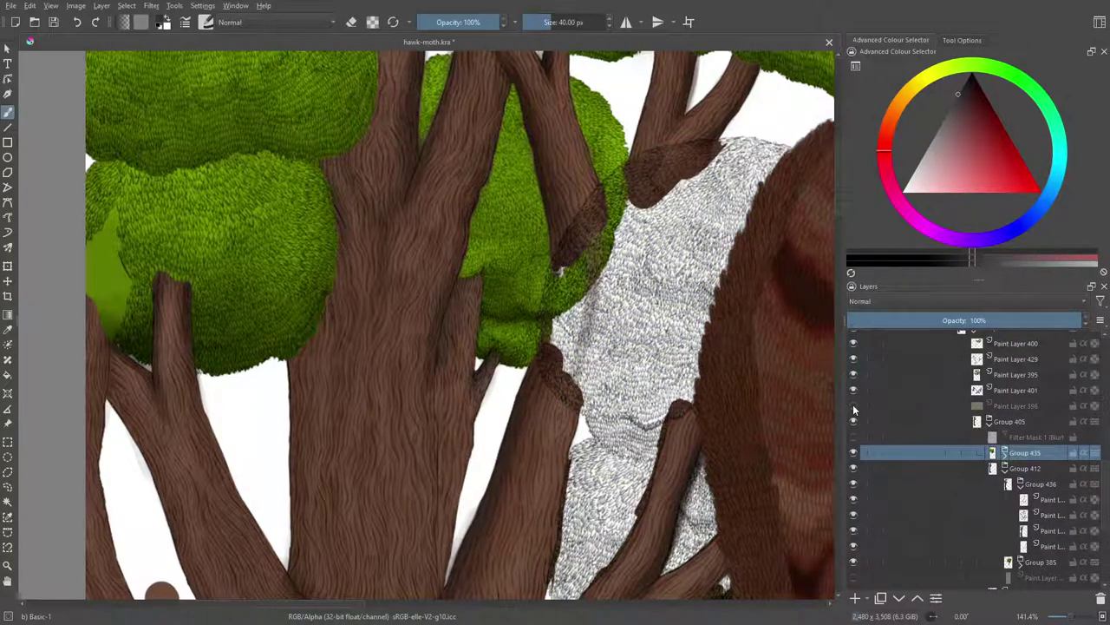
click(854, 406)
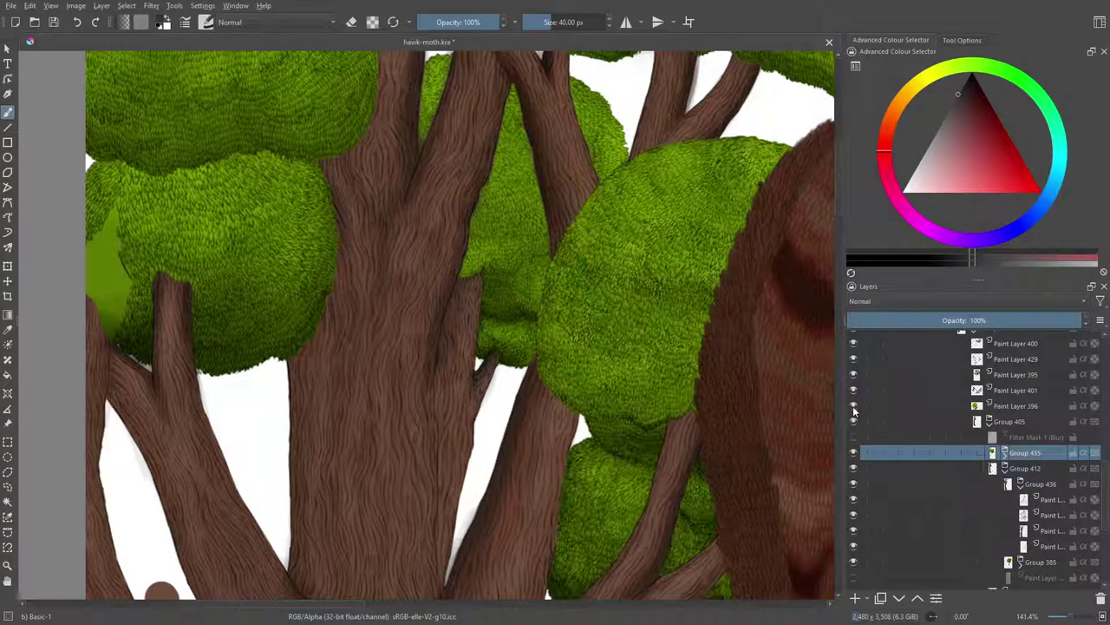
click(854, 563)
click(853, 563)
click(854, 545)
click(854, 546)
click(854, 484)
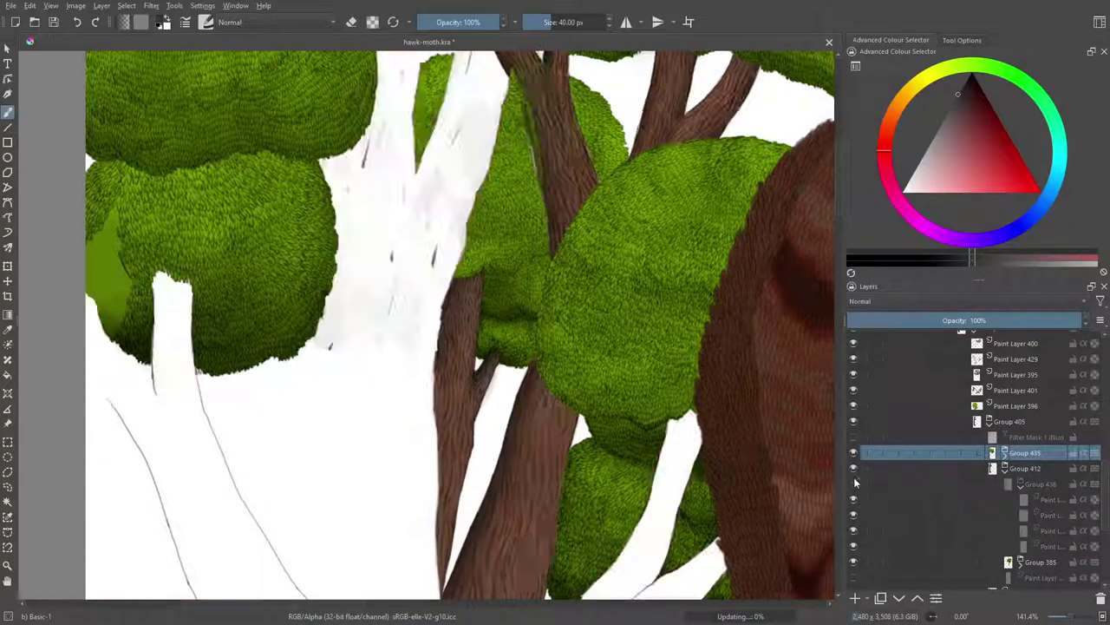
click(855, 486)
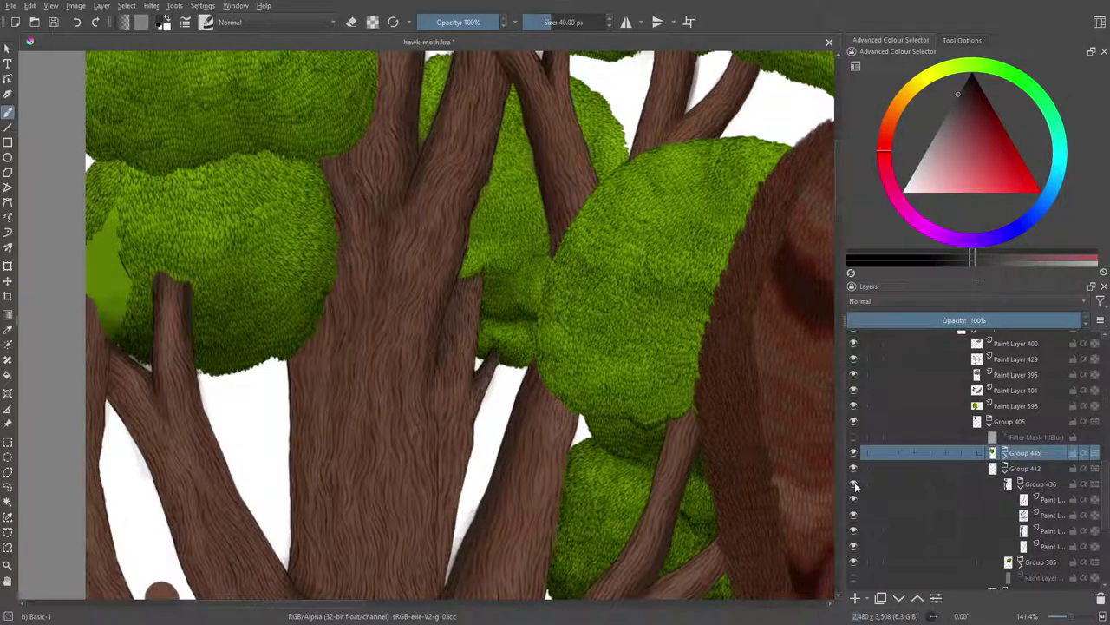
click(854, 486)
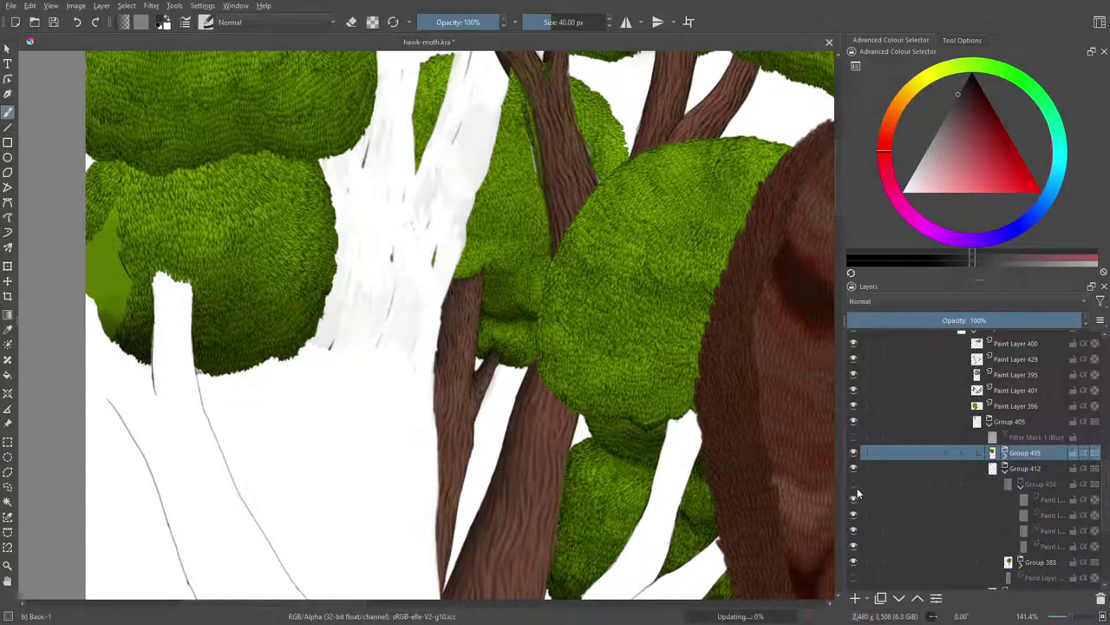
click(855, 486)
Toggle the upper three paint layers of Group 436 one by one, with Group 435 temporarily hidden, to examine the bark layers
click(854, 502)
click(854, 503)
click(855, 452)
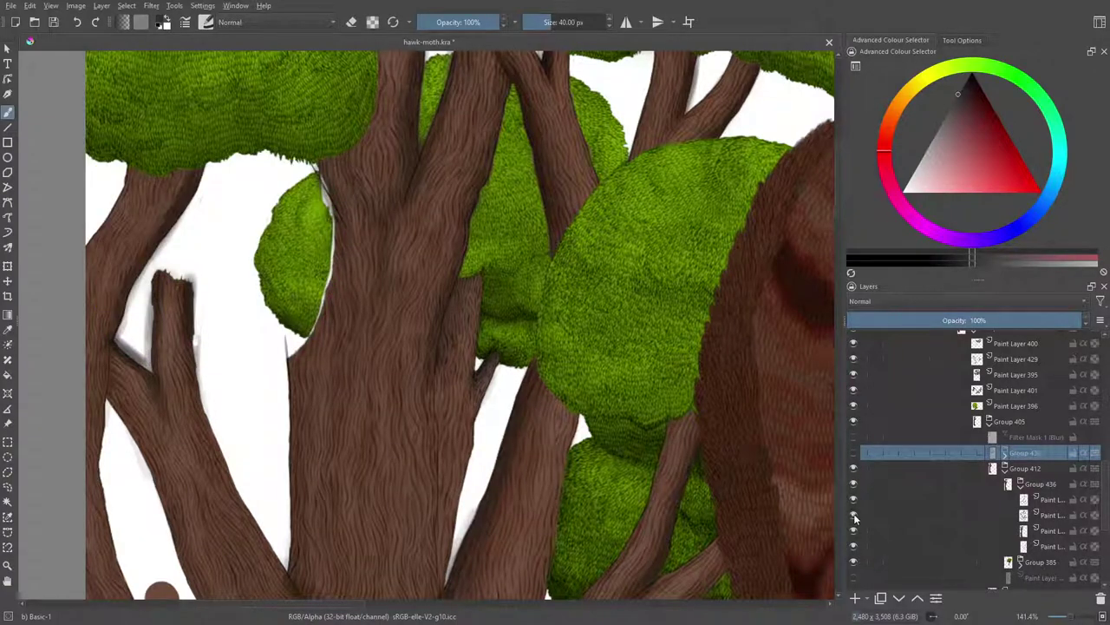
click(854, 515)
click(854, 516)
click(854, 531)
click(855, 531)
click(854, 452)
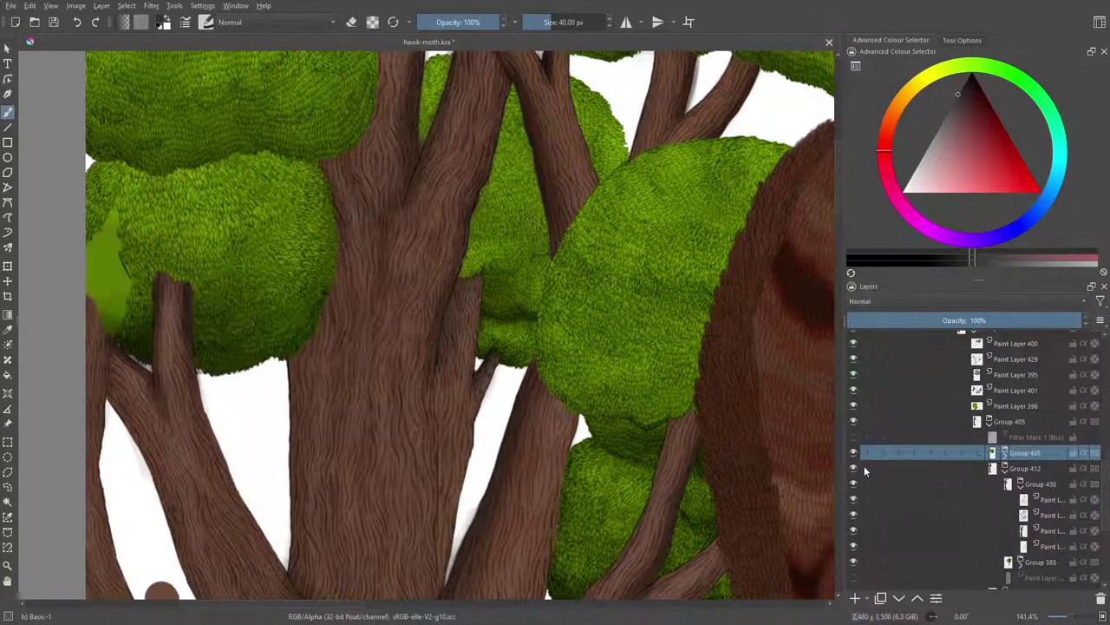
Add a transparency mask to Group 435 and switch to the Eraser Soft brush at 9.24 px
right_click(1011, 455)
mouse_move(948, 364)
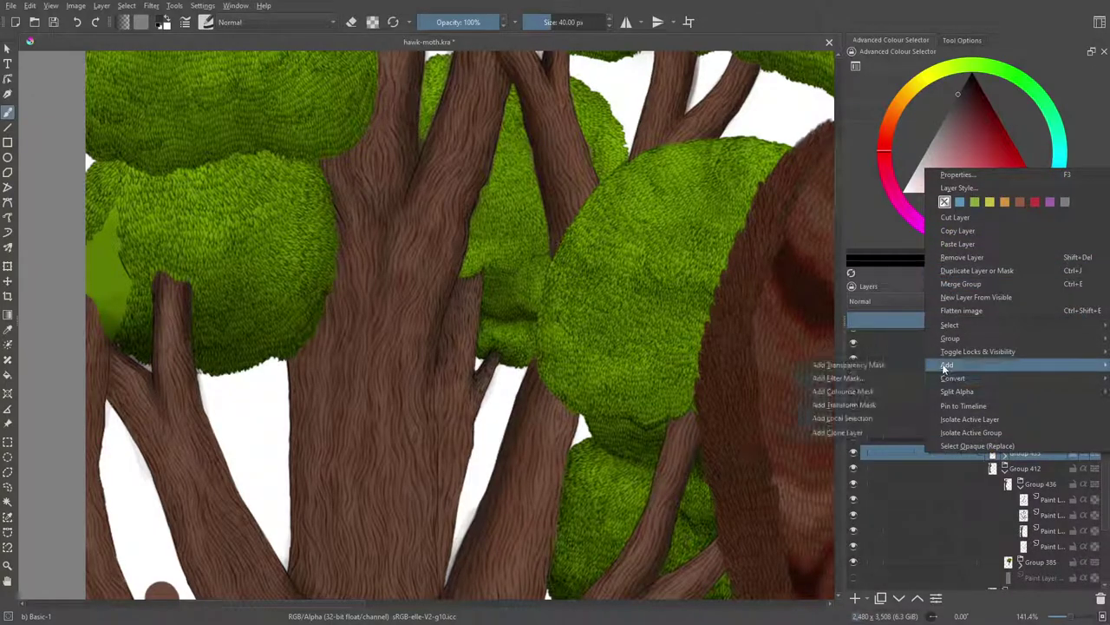
click(829, 366)
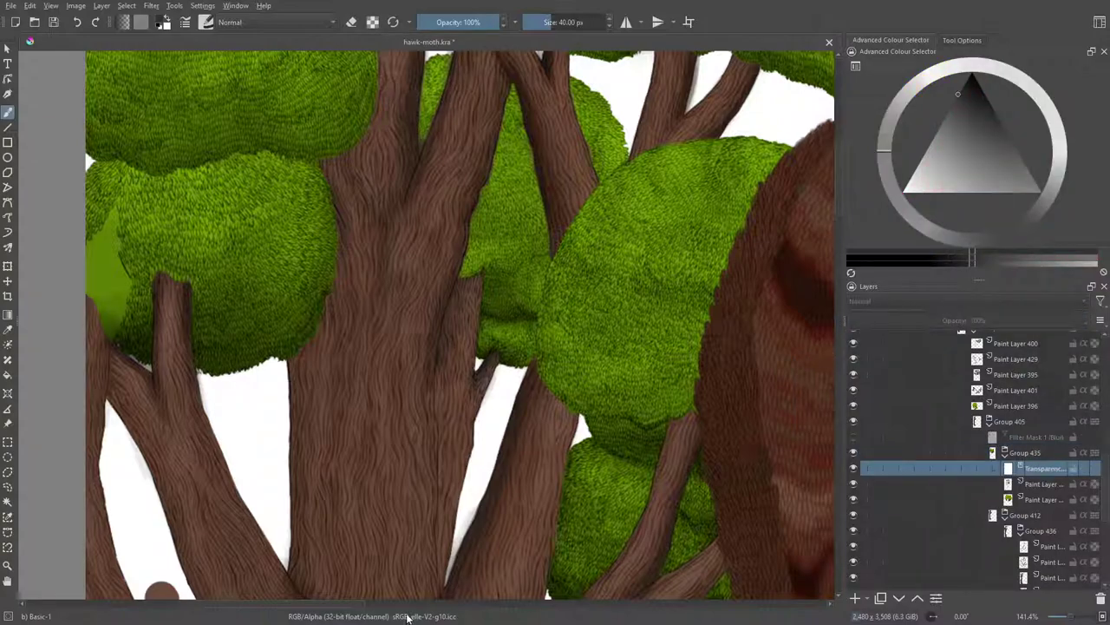
drag(294, 604, 238, 608)
key(e)
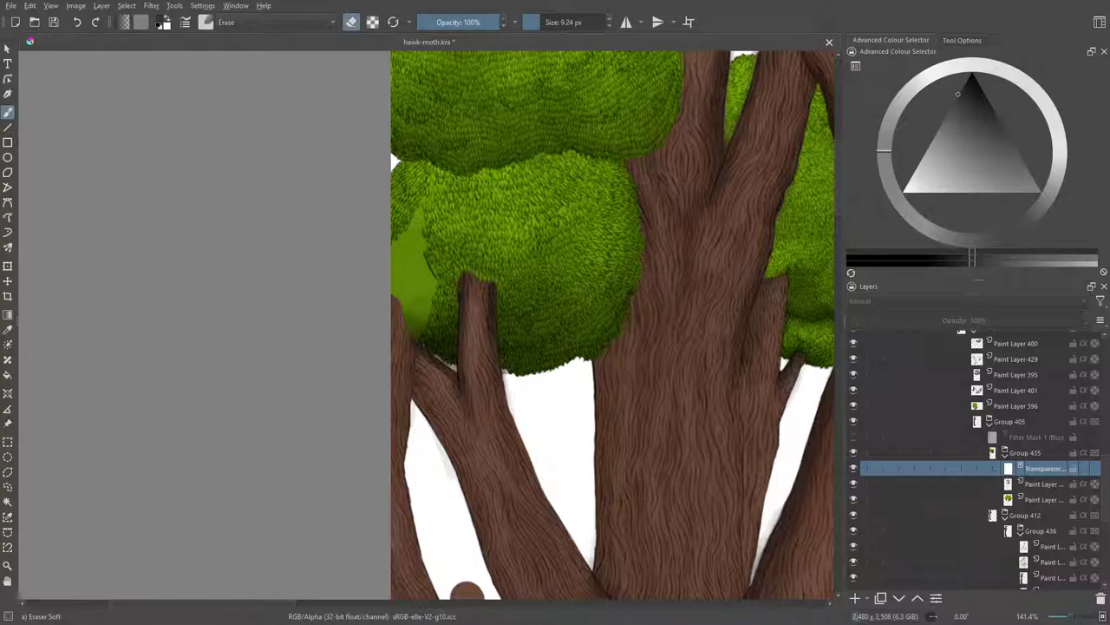
Try erasing a diagonal strip of foliage near the canvas's left edge on Group 435's transparency mask, and undo the strokes
mouse_move(394, 263)
mouse_down()
mouse_move(437, 181)
mouse_move(392, 264)
mouse_up()
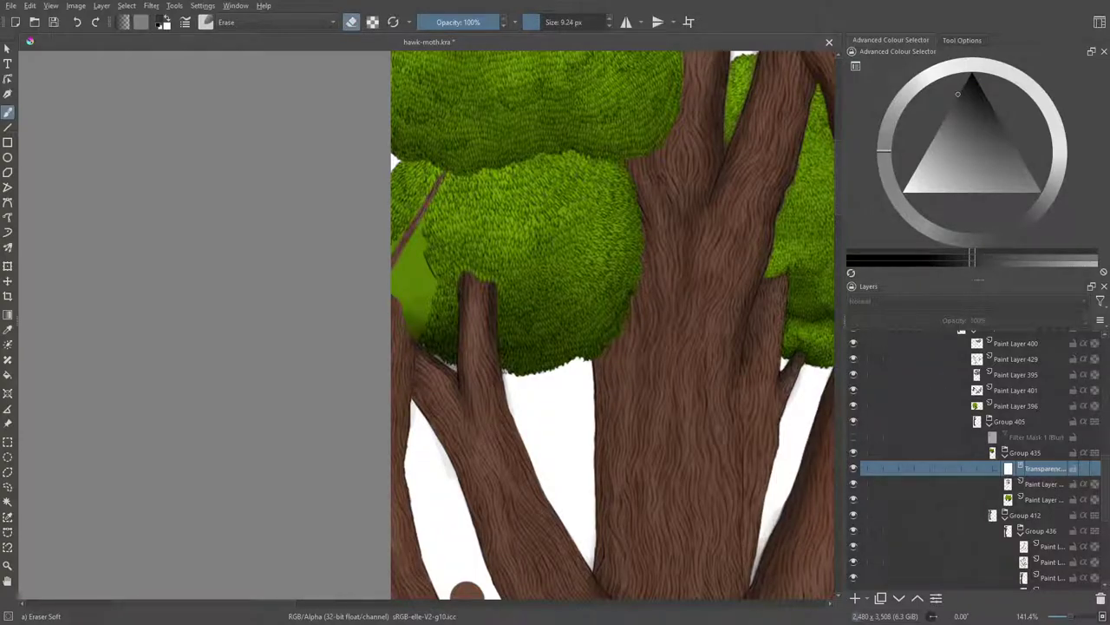
drag(417, 209, 393, 249)
click(75, 23)
click(76, 24)
click(74, 24)
click(75, 24)
click(74, 24)
click(75, 24)
click(75, 23)
click(74, 24)
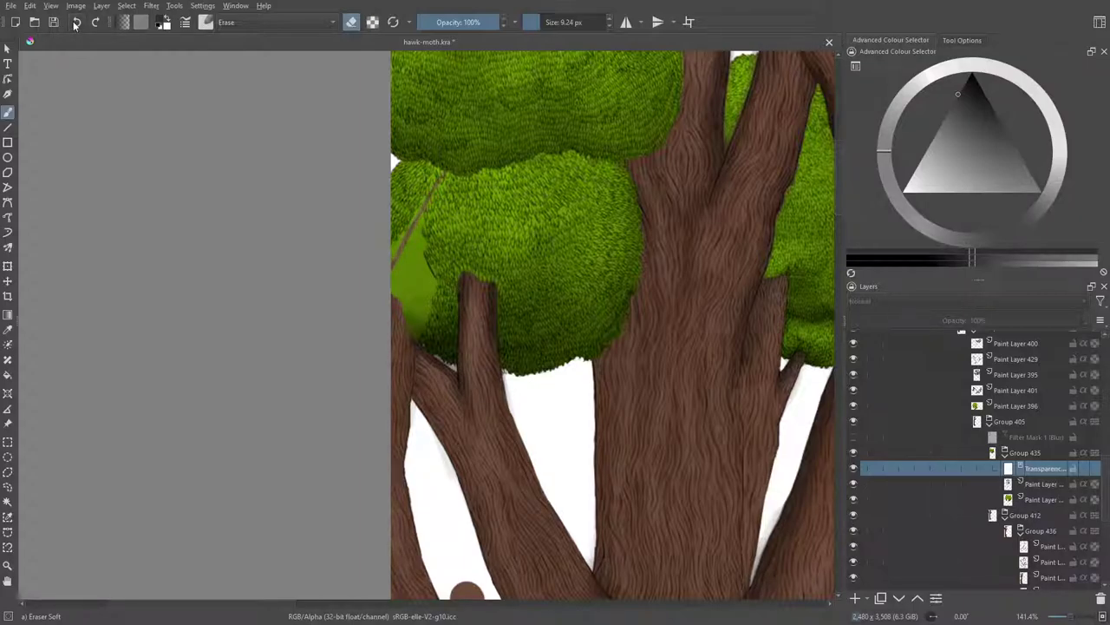
click(75, 23)
Lower Group 435's opacity to 64% to see the branch beneath, and reselect its transparency mask
click(853, 453)
click(853, 453)
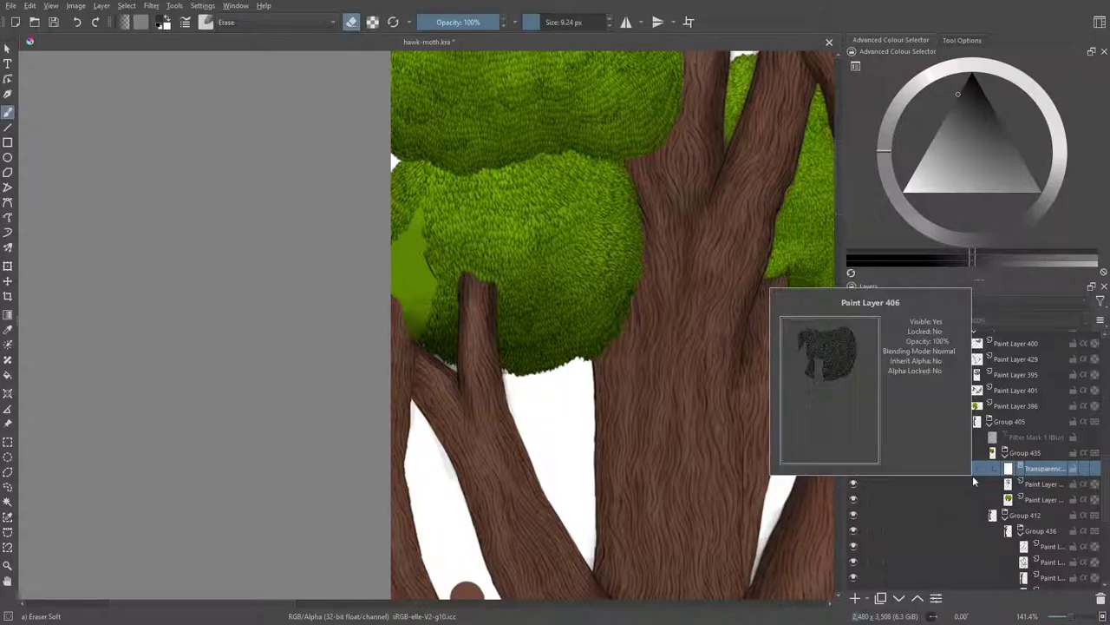
click(972, 453)
click(998, 319)
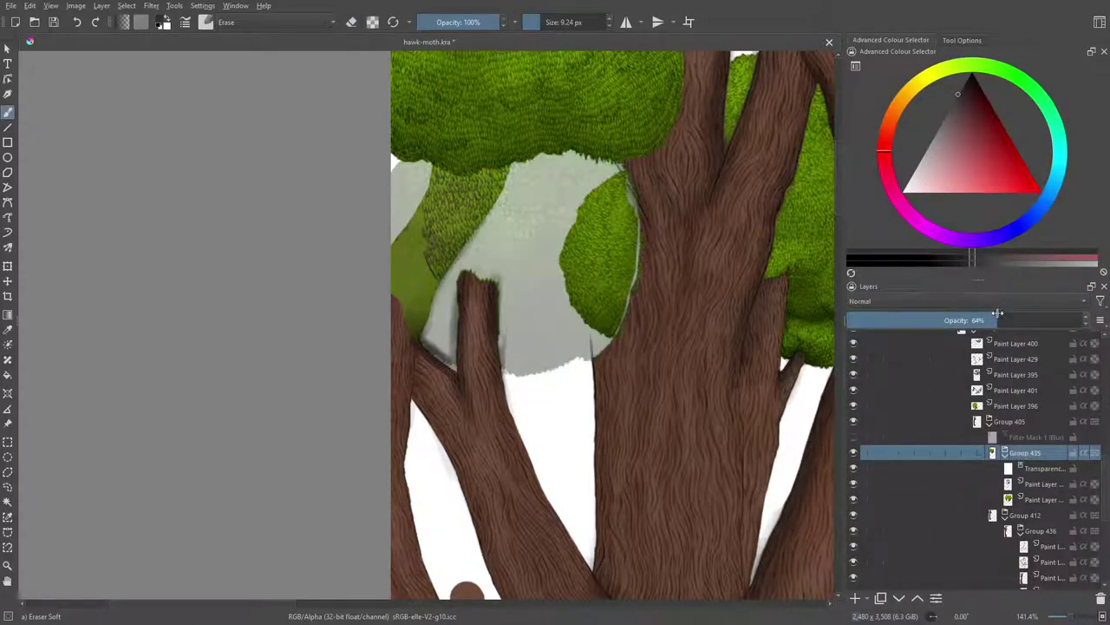
click(1030, 470)
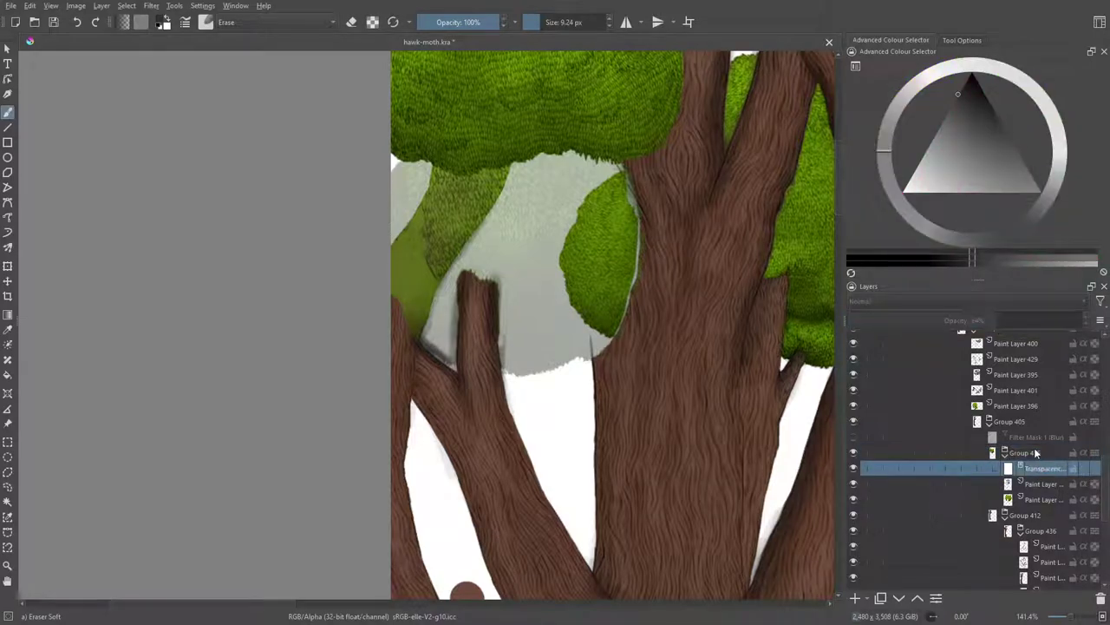
Erase the foliage covering the leftmost thick branch on Group 435's transparency mask, including leftovers below the upper foliage clump
mouse_move(472, 184)
mouse_down()
mouse_move(451, 246)
mouse_move(429, 259)
mouse_move(450, 247)
mouse_move(426, 284)
mouse_move(501, 183)
mouse_move(436, 274)
mouse_move(457, 238)
mouse_move(439, 266)
mouse_move(423, 248)
mouse_move(423, 293)
mouse_move(456, 236)
mouse_move(401, 343)
mouse_move(424, 283)
mouse_move(414, 298)
mouse_move(403, 242)
mouse_up()
mouse_move(451, 200)
mouse_down()
mouse_move(398, 258)
mouse_move(423, 235)
mouse_move(402, 259)
mouse_move(433, 186)
mouse_move(422, 208)
mouse_move(446, 188)
mouse_up()
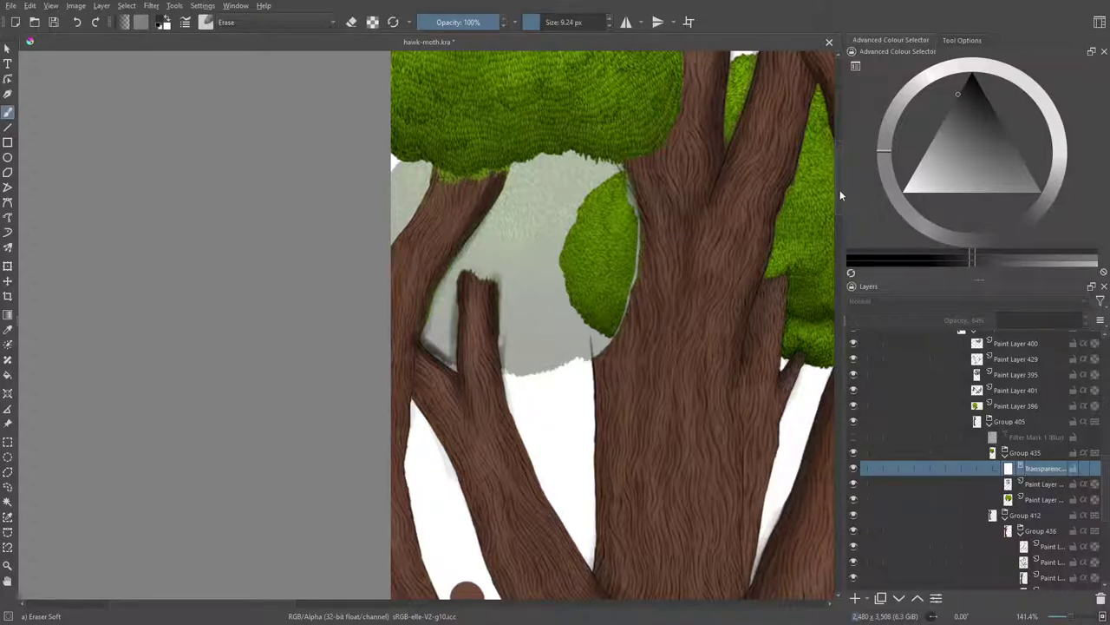
drag(839, 192, 846, 166)
drag(1070, 616, 1075, 617)
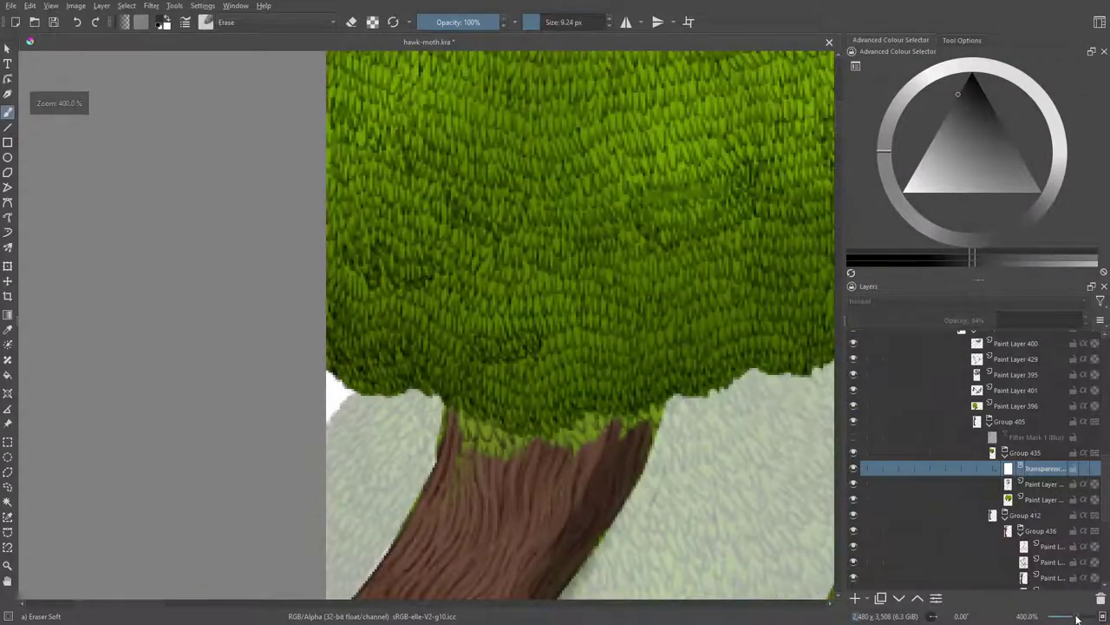
mouse_move(462, 471)
mouse_down()
mouse_move(453, 503)
mouse_move(470, 449)
mouse_move(482, 446)
mouse_move(461, 424)
mouse_move(494, 436)
mouse_move(485, 441)
mouse_up()
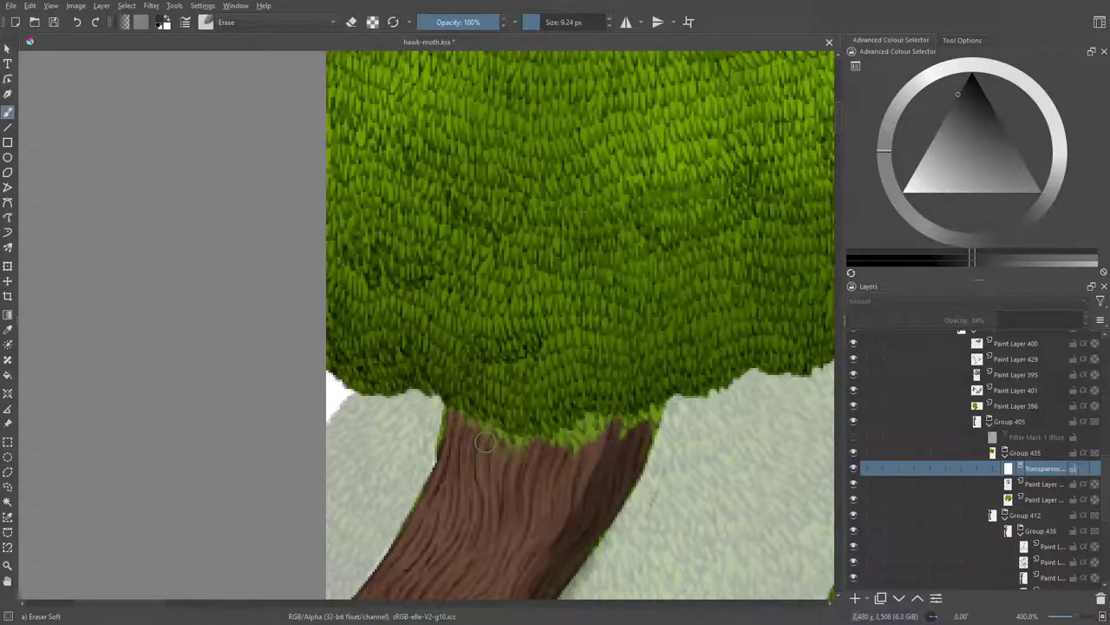
Restore Group 435's opacity to 100% and erase the remaining leaf bits along the branch's top edge on its transparency mask
click(1022, 453)
drag(1044, 320, 1107, 317)
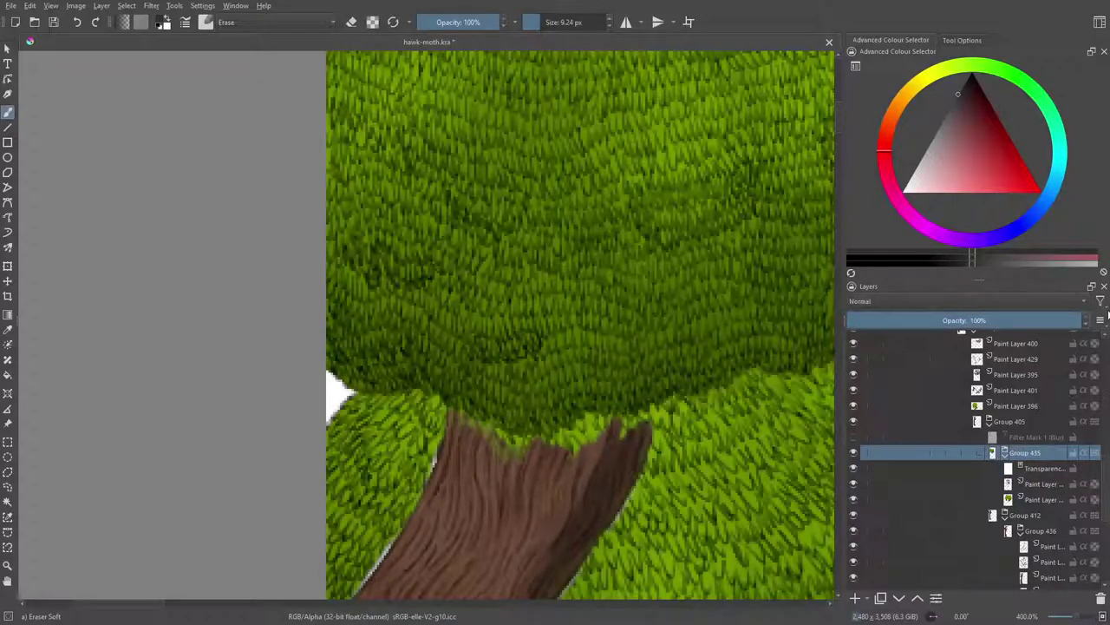
click(1044, 468)
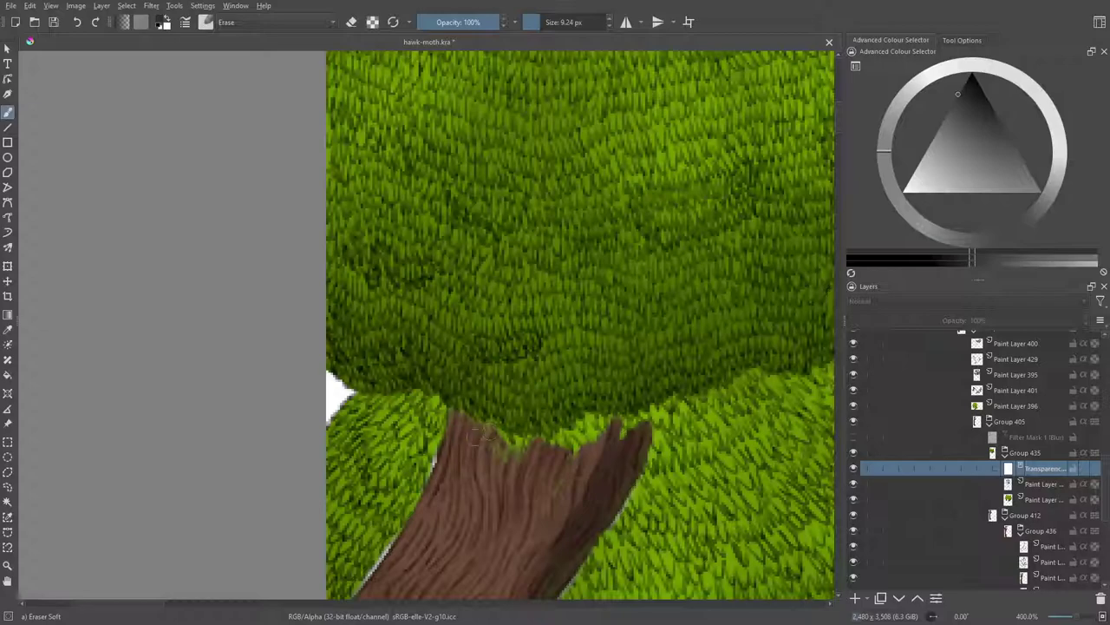
mouse_move(493, 438)
mouse_down()
mouse_move(519, 450)
mouse_move(501, 438)
mouse_move(529, 442)
mouse_move(490, 464)
mouse_move(554, 422)
mouse_move(532, 446)
mouse_move(547, 452)
mouse_move(536, 493)
mouse_move(510, 528)
mouse_move(612, 435)
mouse_move(595, 473)
mouse_move(643, 425)
mouse_up()
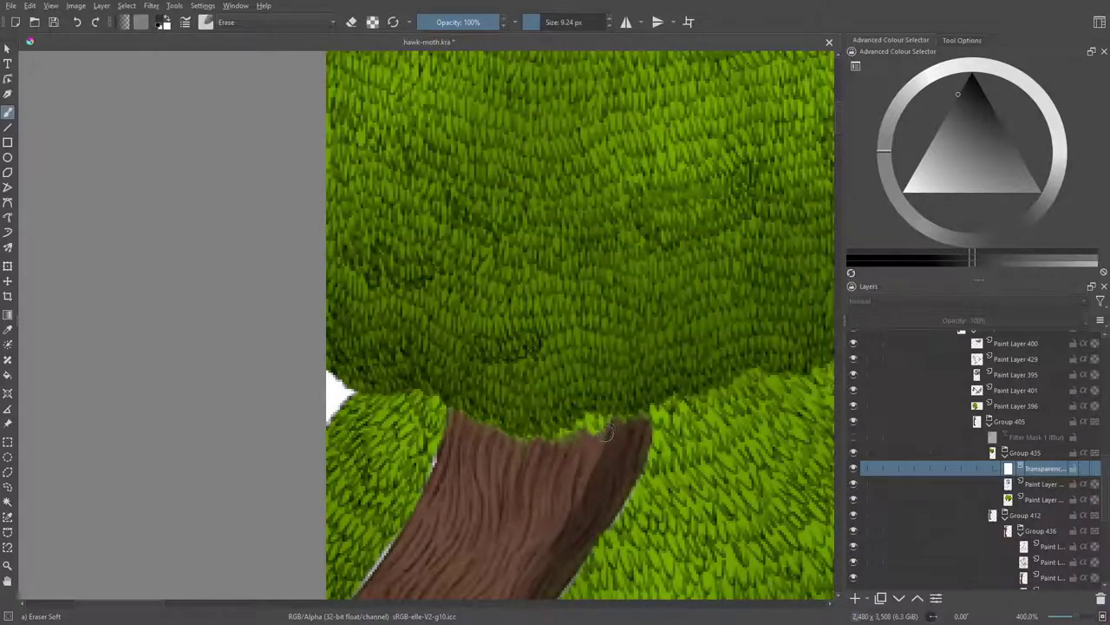
mouse_move(623, 416)
mouse_down()
mouse_move(519, 449)
mouse_move(540, 440)
mouse_move(497, 465)
mouse_up()
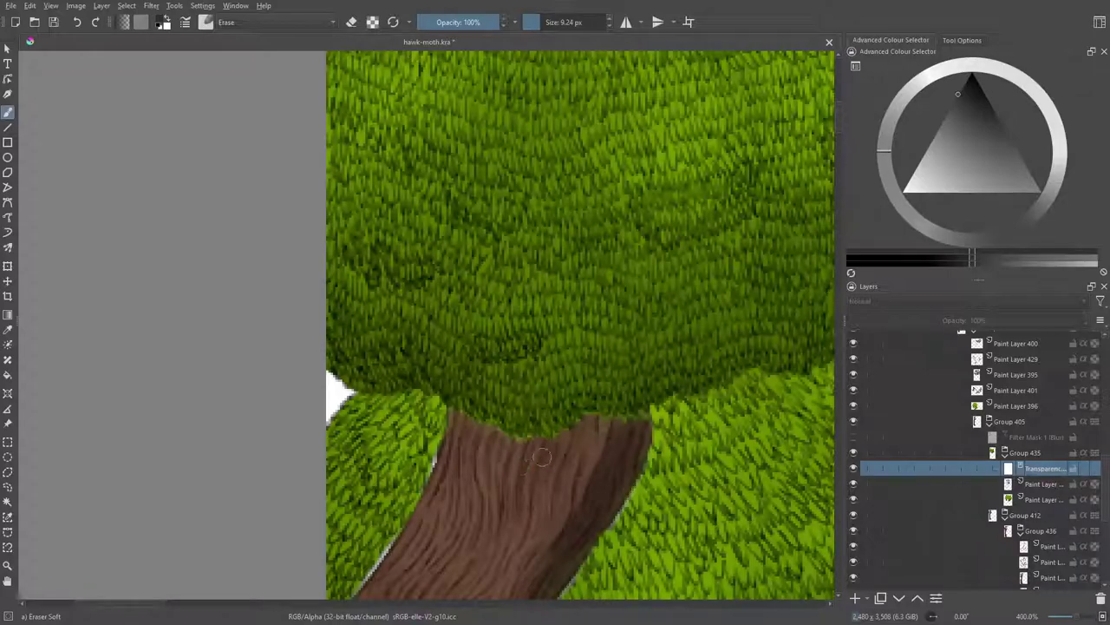
drag(839, 125, 843, 142)
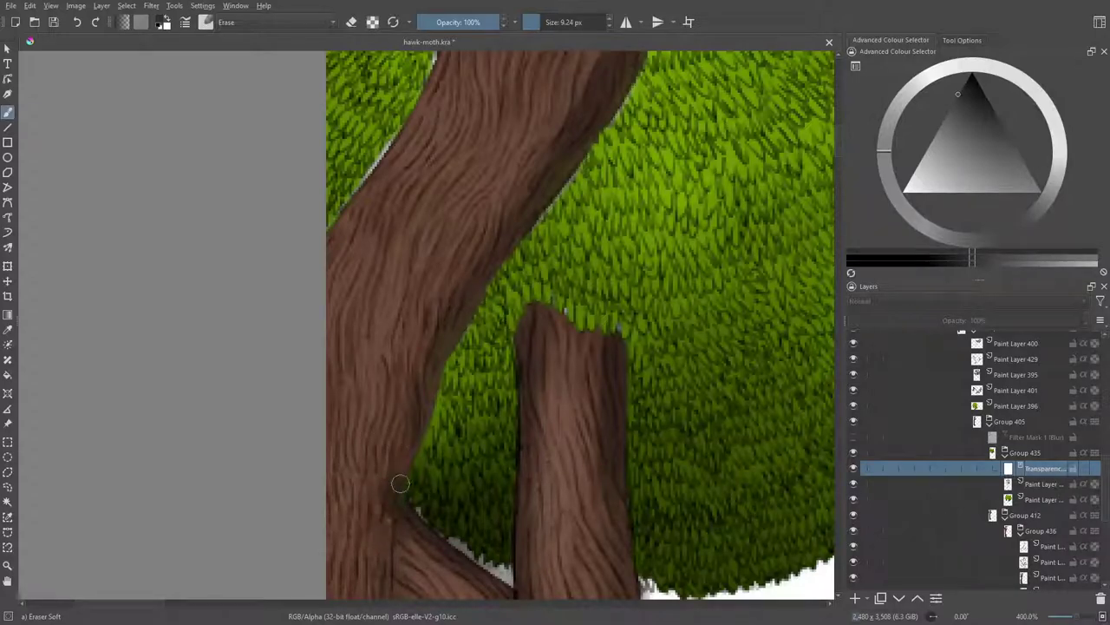
Erase the leftover leaf bits along the thick branch's lower right edge, down to the fork, on Group 435's transparency mask
drag(405, 457, 428, 405)
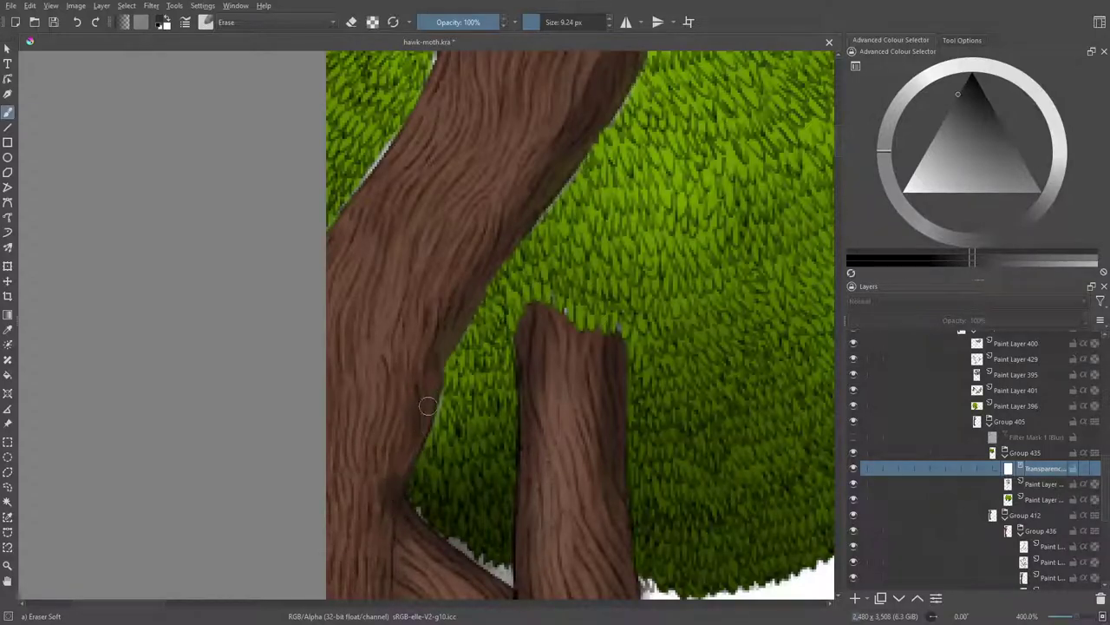
click(77, 22)
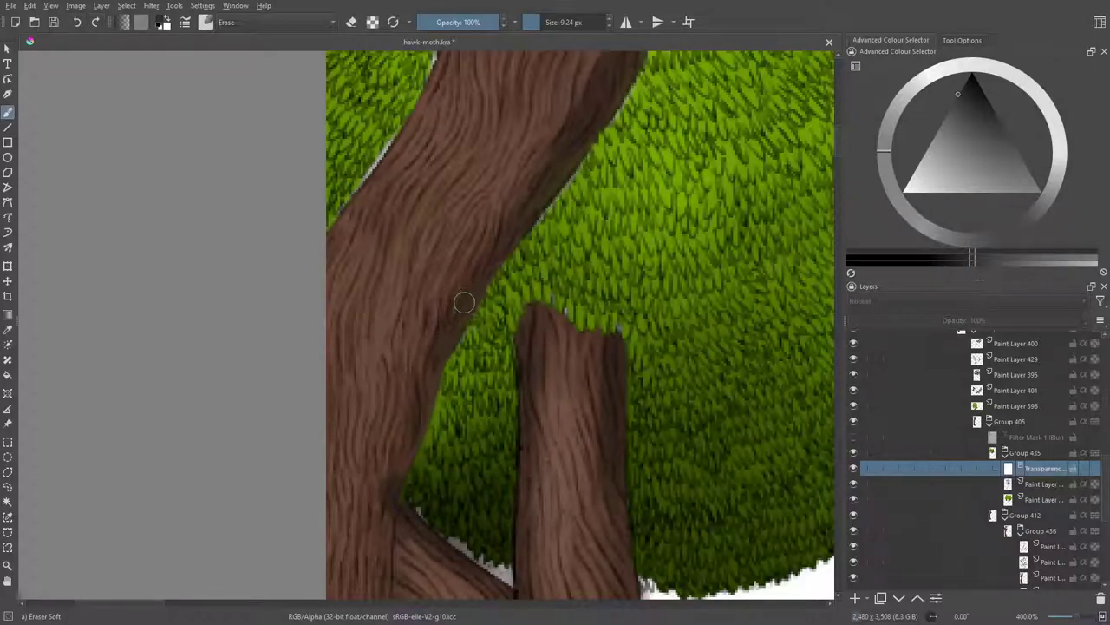
drag(515, 229, 471, 307)
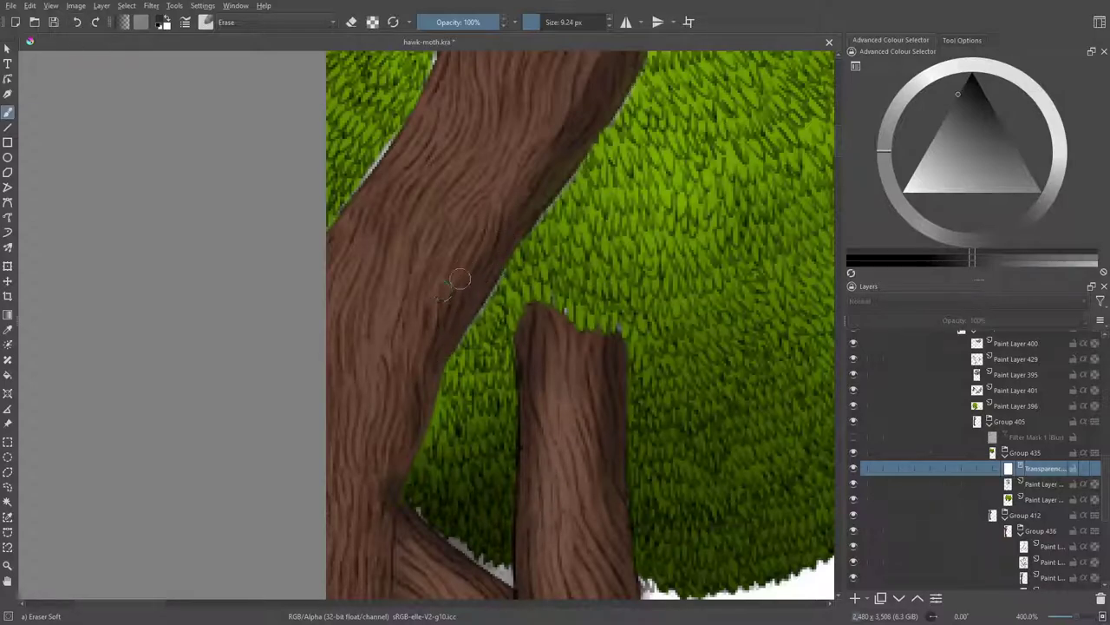
click(76, 21)
drag(487, 282, 500, 260)
drag(429, 382, 402, 469)
drag(426, 370, 391, 486)
Try painting a strip beside the thick branch on Group 435's transparency mask with the 9.24 px Basic-1 brush, and undo the strokes
key(slash)
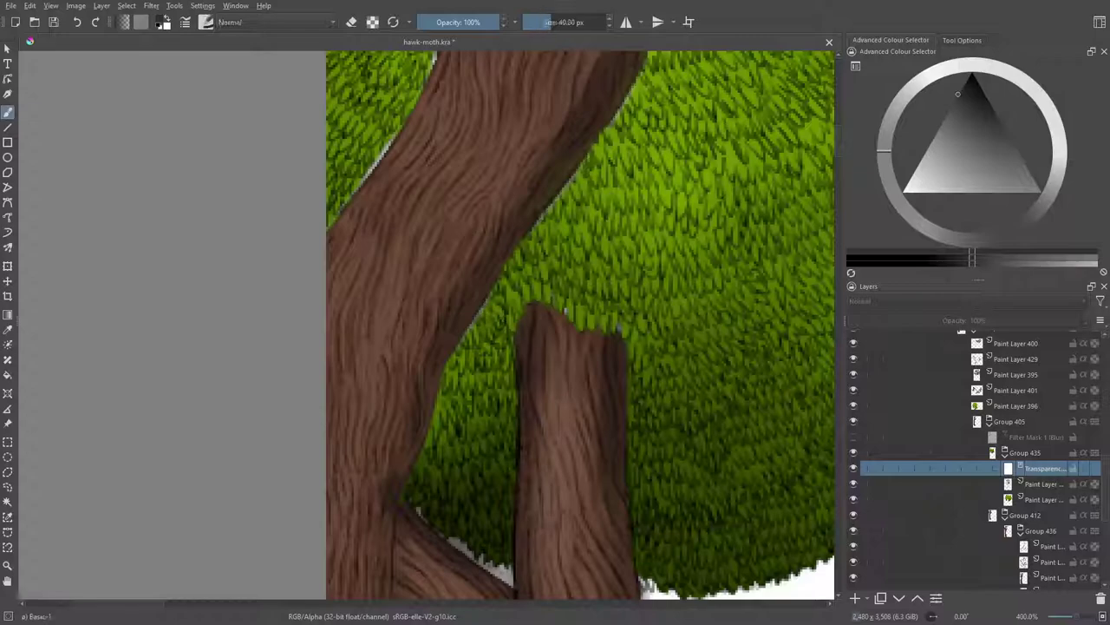
click(540, 22)
drag(512, 277, 449, 374)
drag(497, 299, 411, 496)
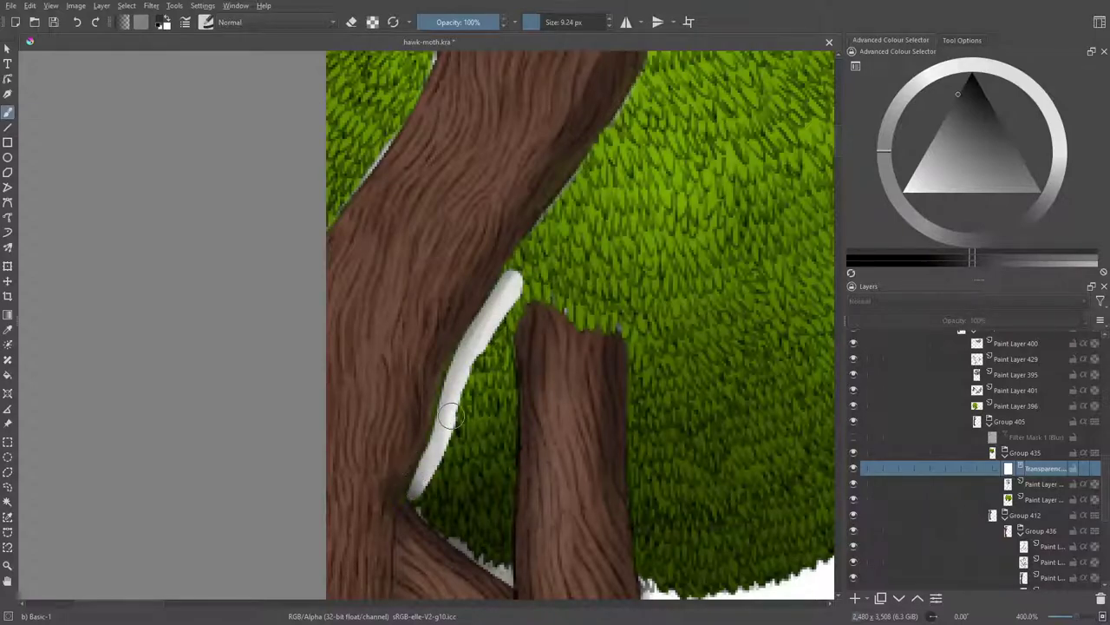
click(78, 21)
click(77, 22)
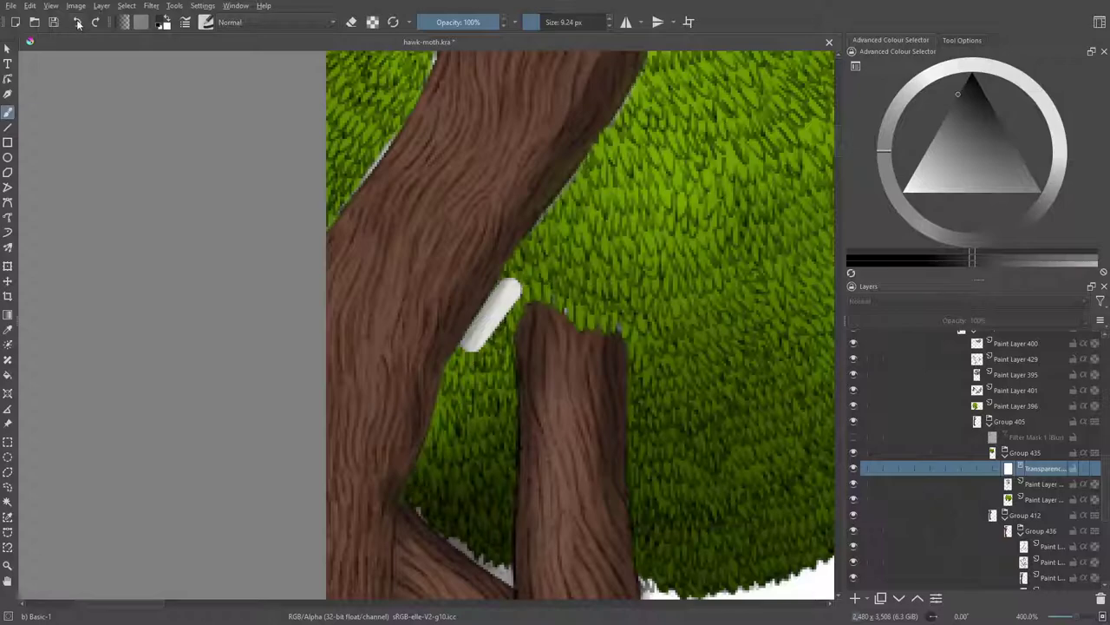
click(77, 22)
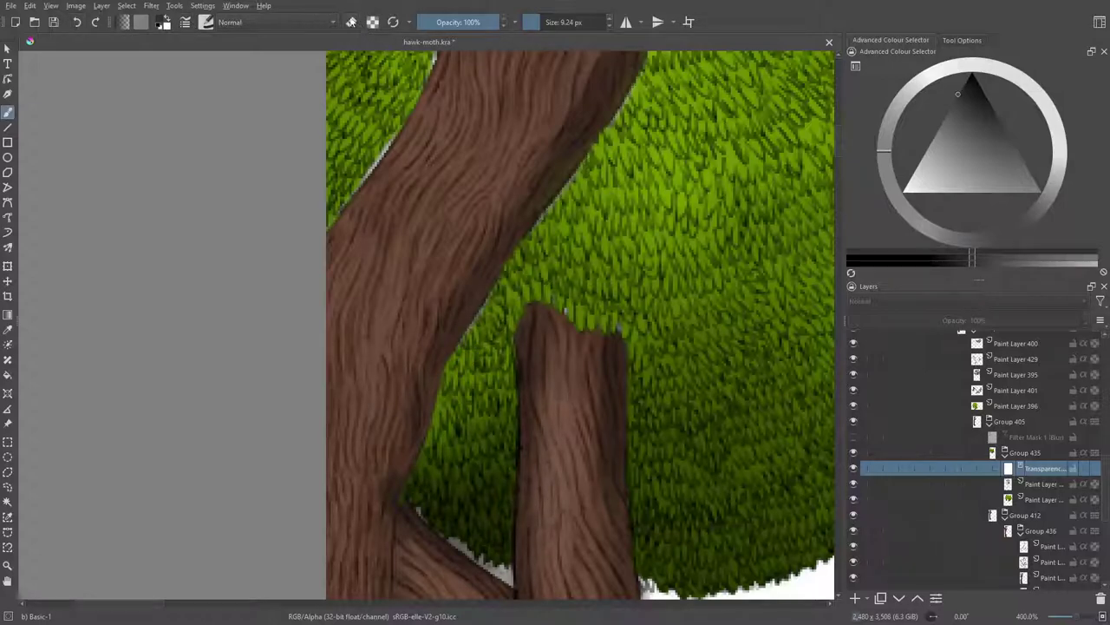
Try the Basic-1 brush in eraser mode on the foliage beside the thick branch, and undo the stroke
key(ctrl+shift+z)
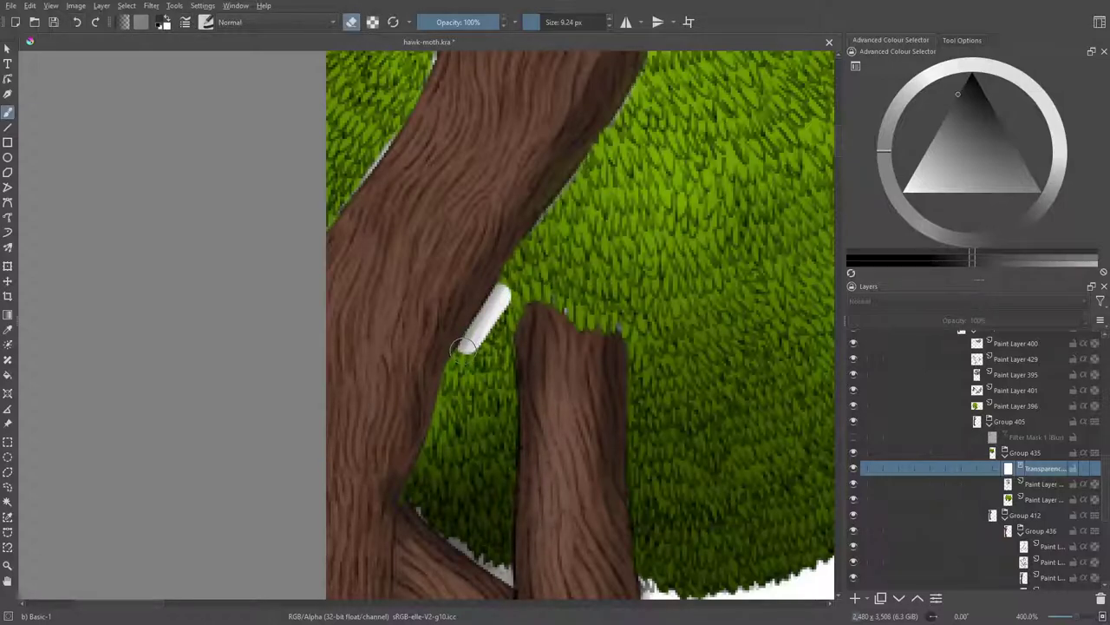
click(78, 23)
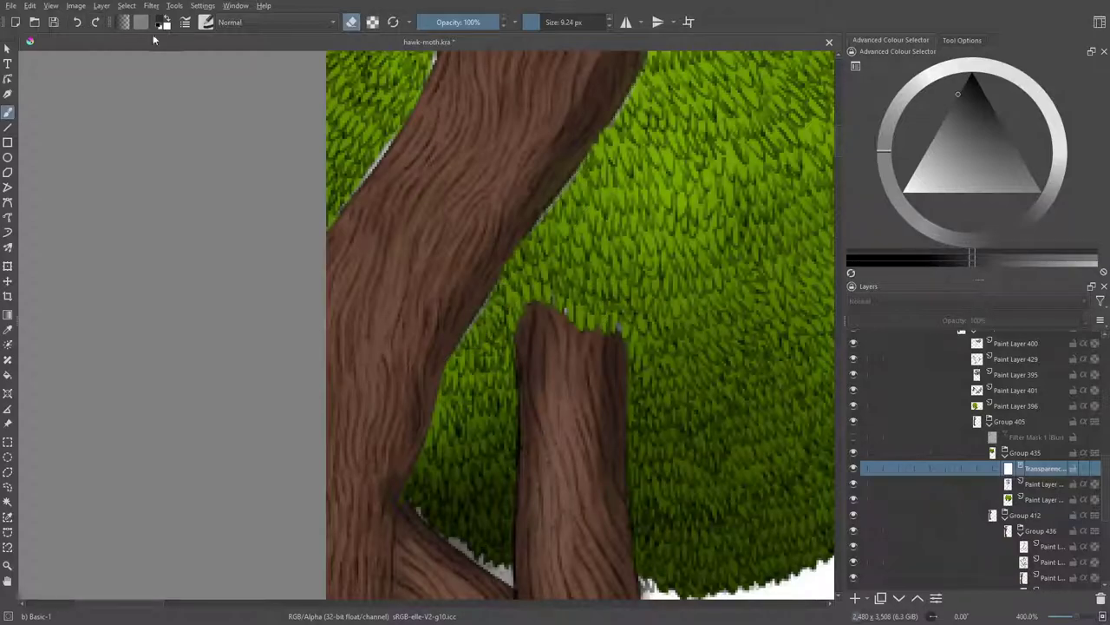
click(207, 22)
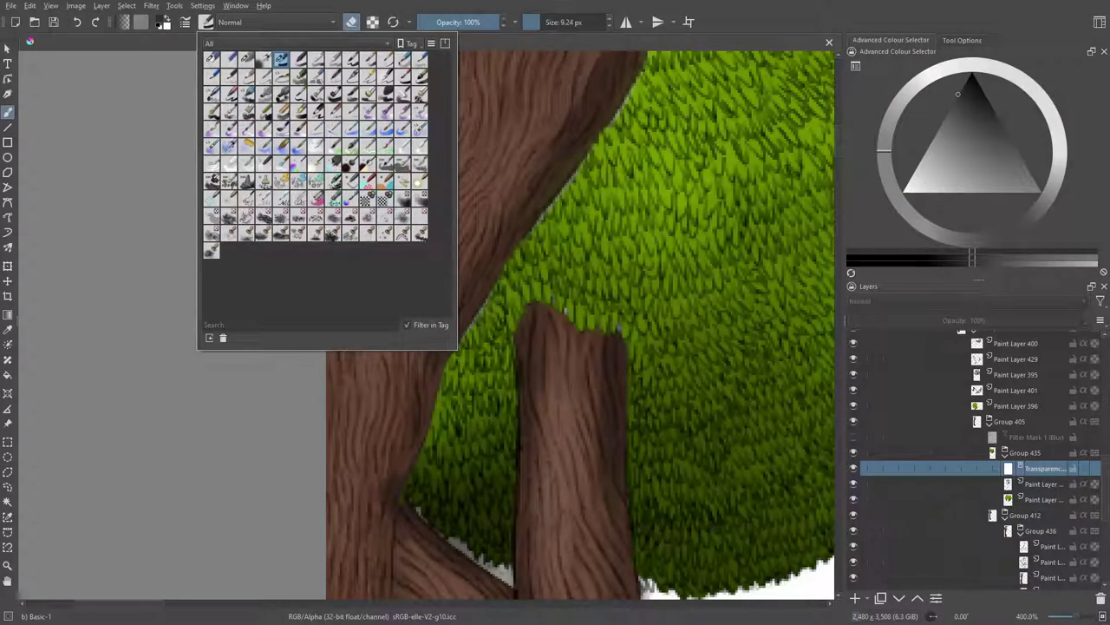
right_click(142, 176)
click(524, 347)
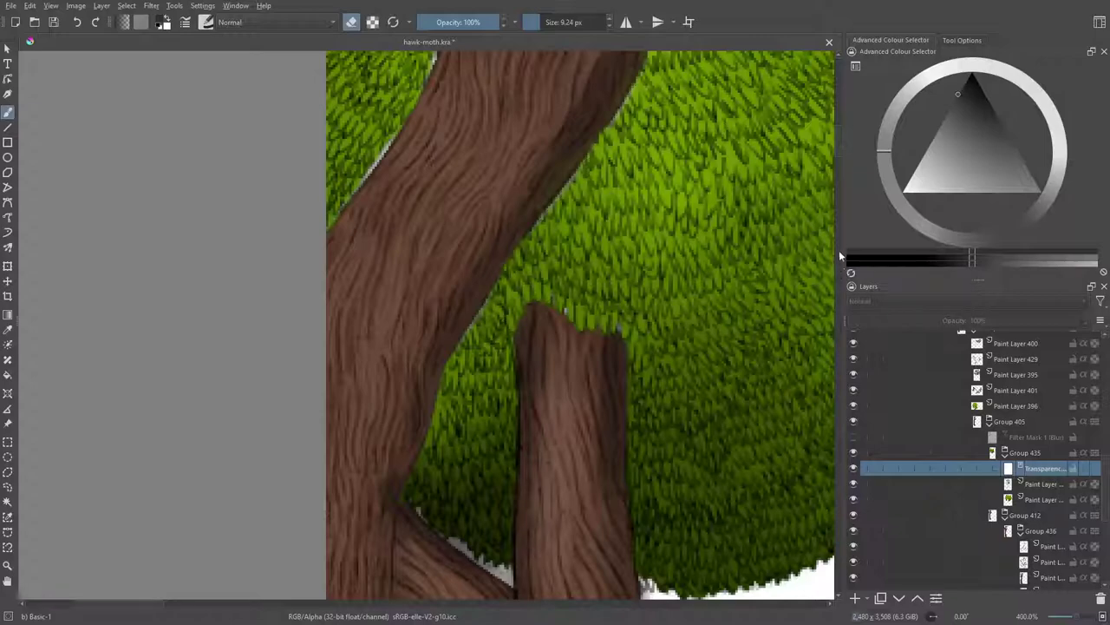
Toggle the visibility of Group 435's transparency mask and of Group 435 to compare the branch with and without the masked foliage
scroll(835, 147, up, 3)
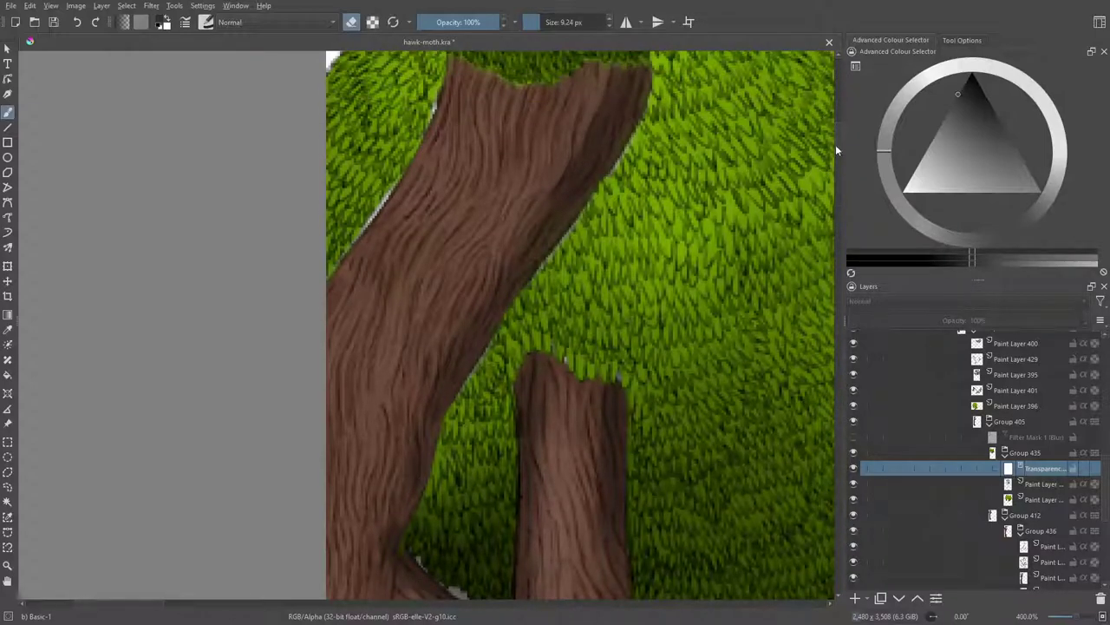
scroll(835, 148, up, 5)
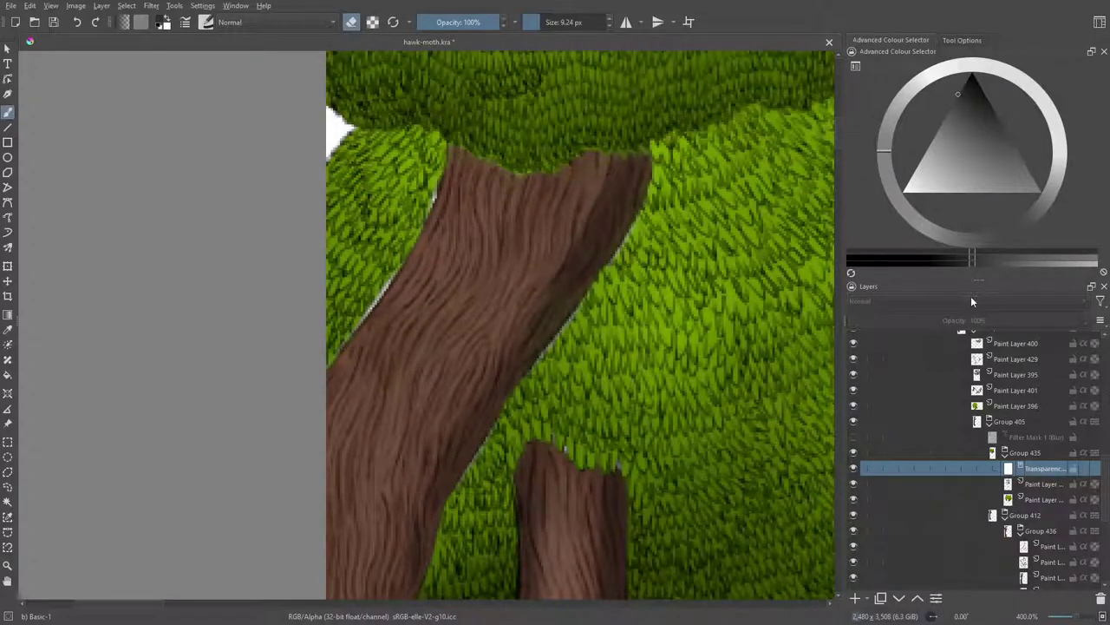
click(853, 469)
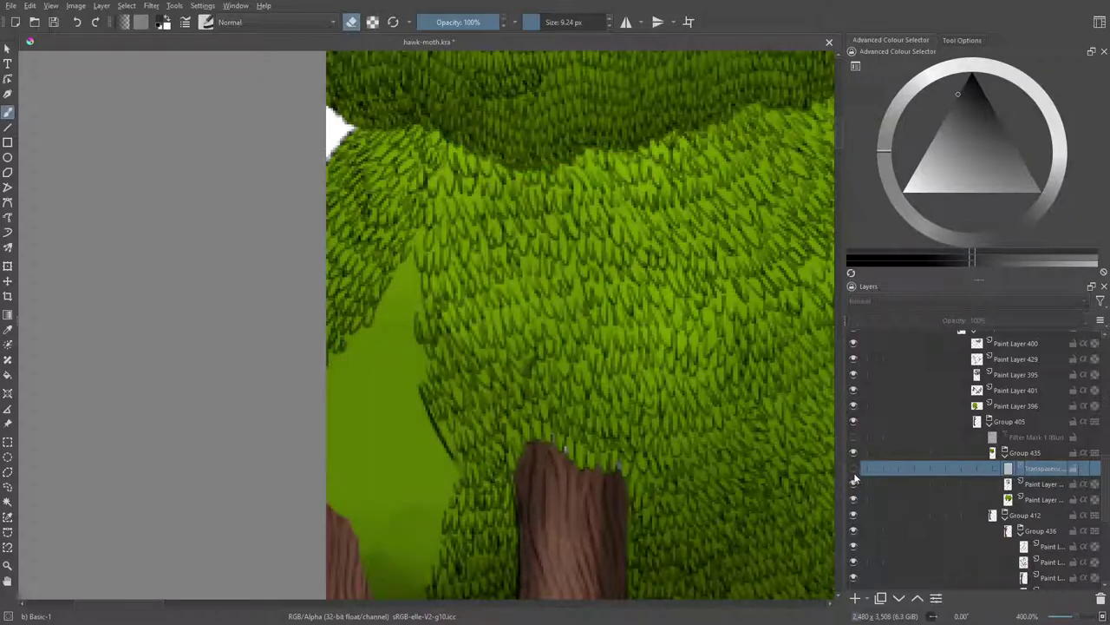
click(853, 469)
mouse_move(861, 513)
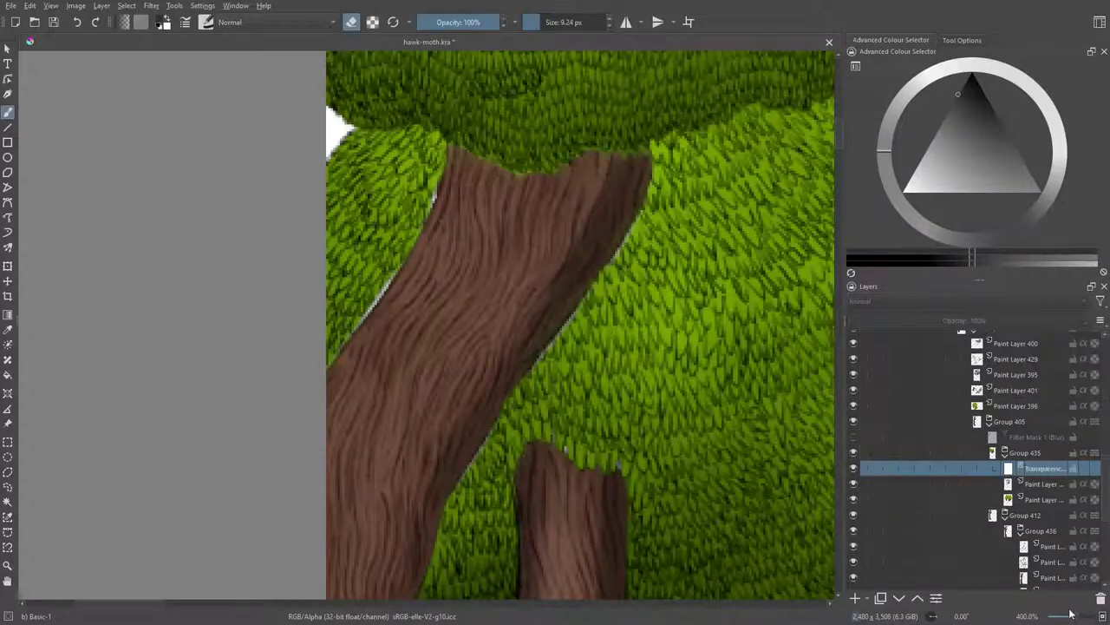
drag(1078, 618, 1076, 618)
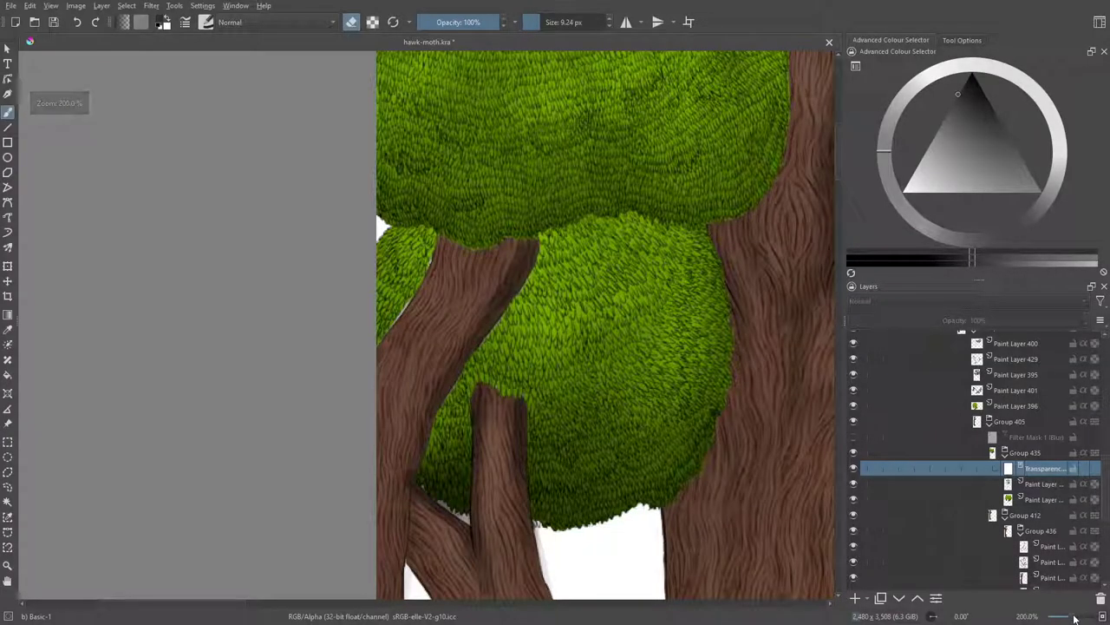
click(853, 469)
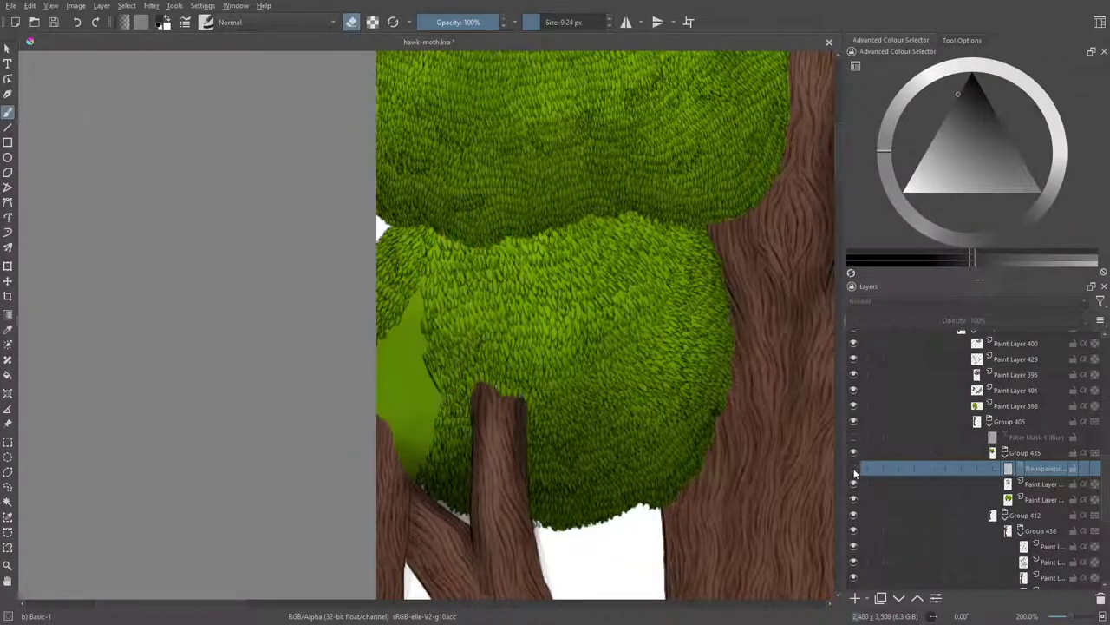
click(854, 469)
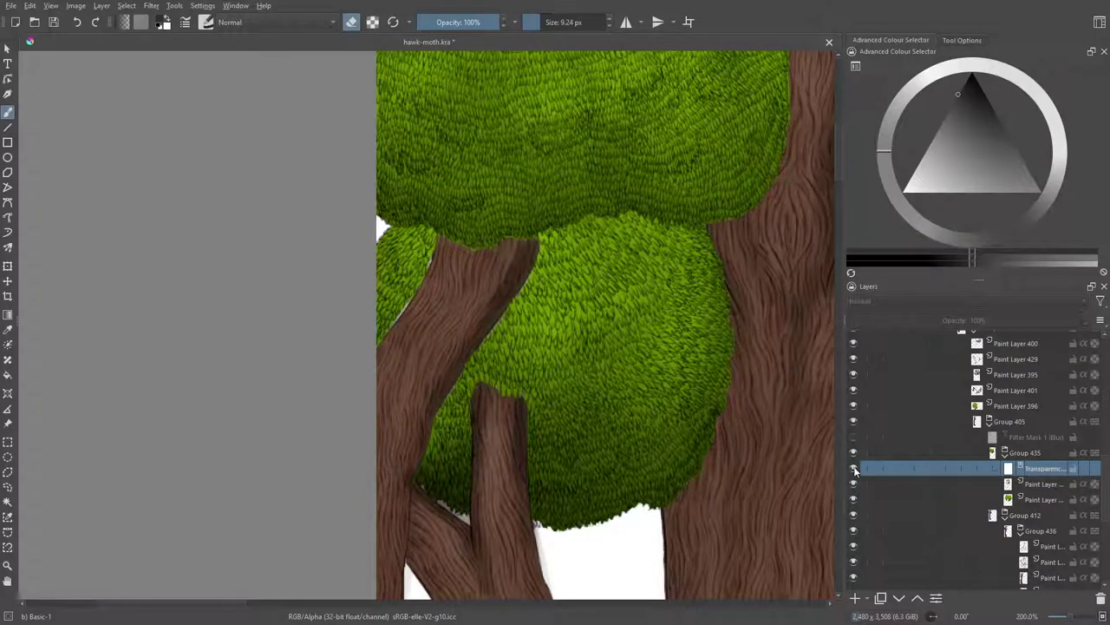
click(854, 453)
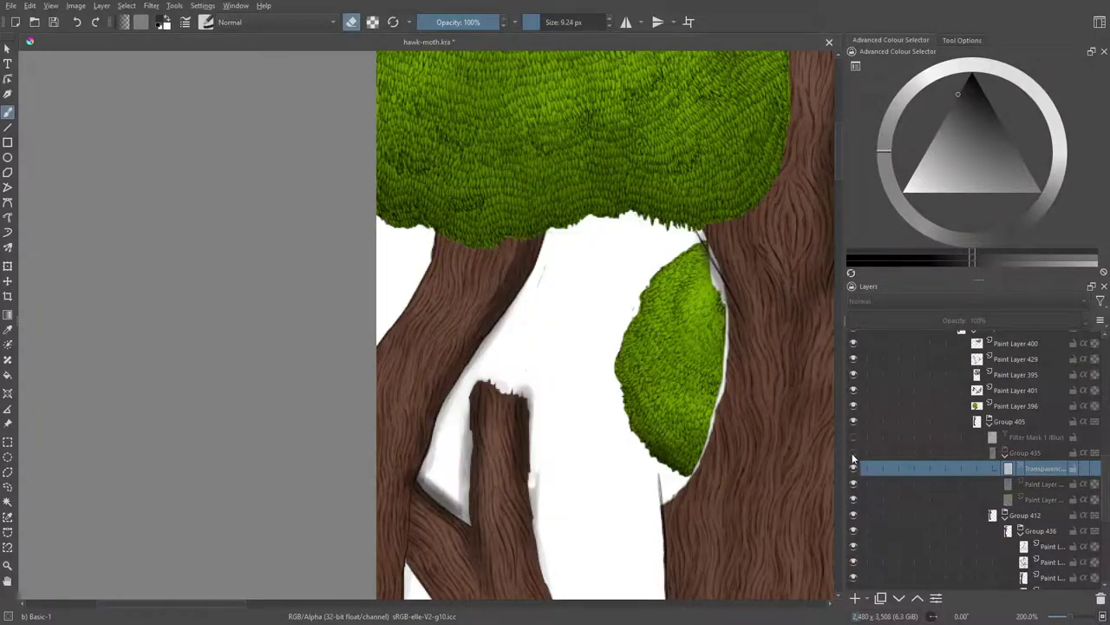
click(854, 453)
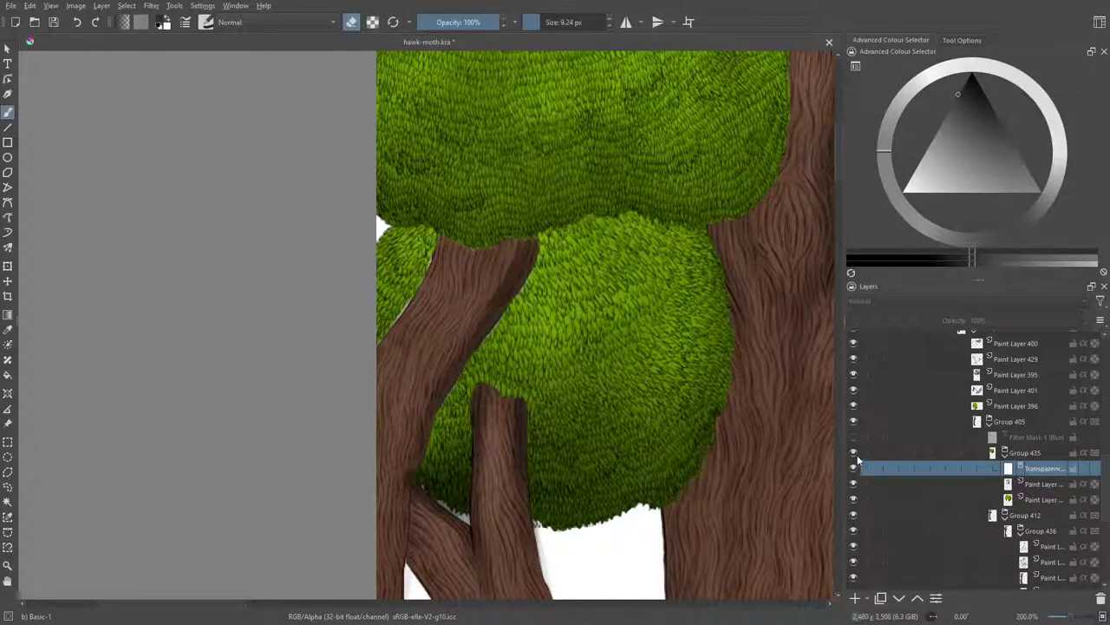
Switch to the Eraser Soft preset and hide Group 405 to expose the line art at the large trunk's base
key(e)
drag(209, 605, 300, 600)
drag(838, 141, 867, 448)
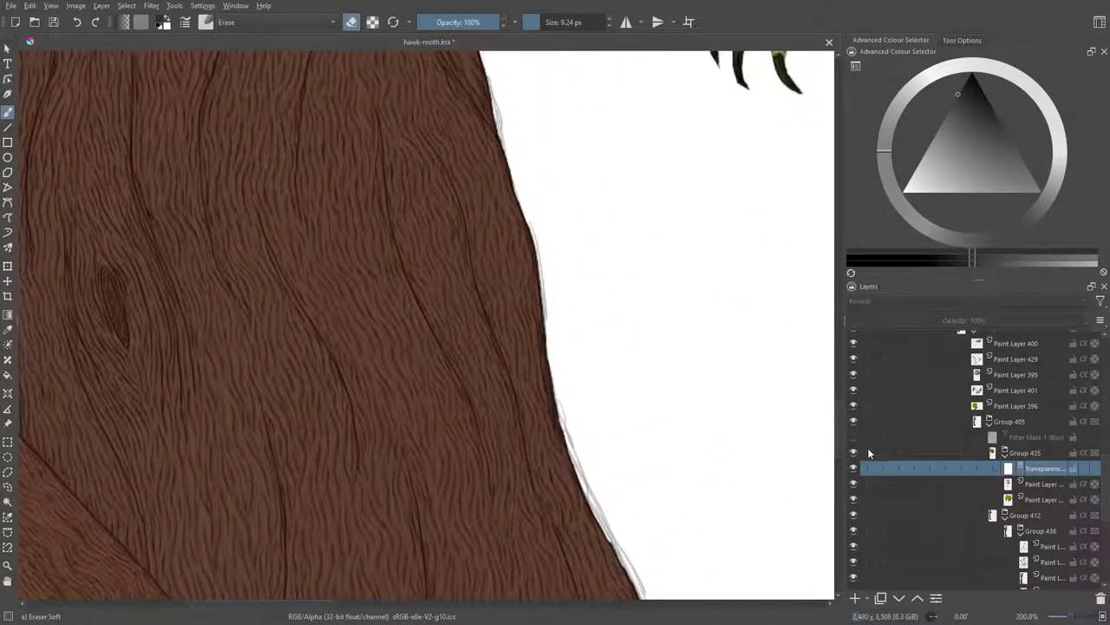
click(854, 422)
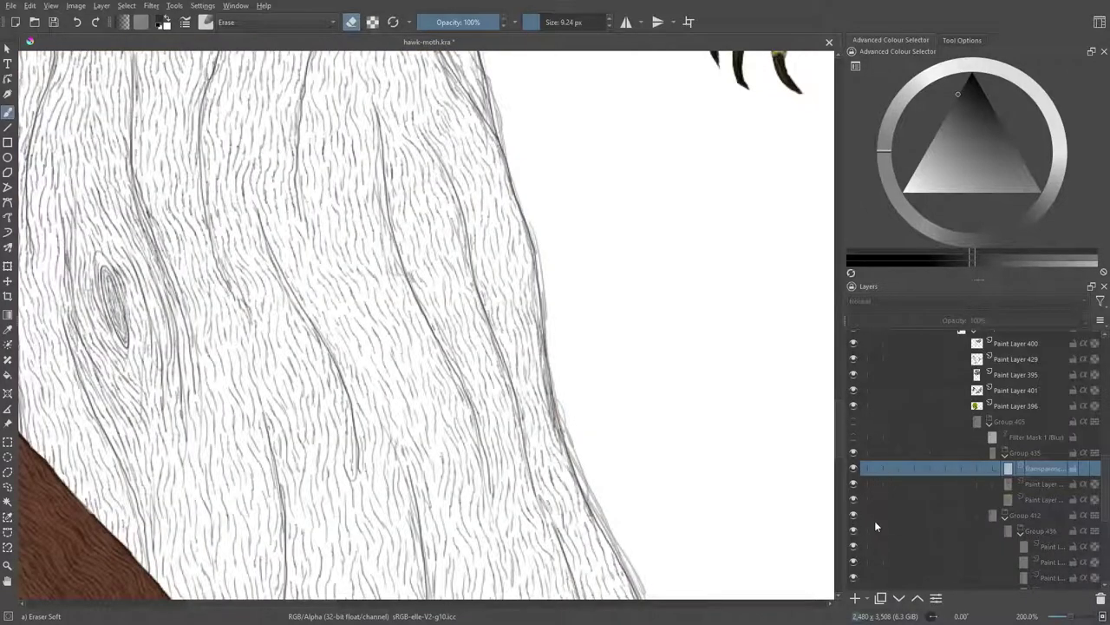
click(854, 423)
click(855, 425)
drag(837, 427, 842, 442)
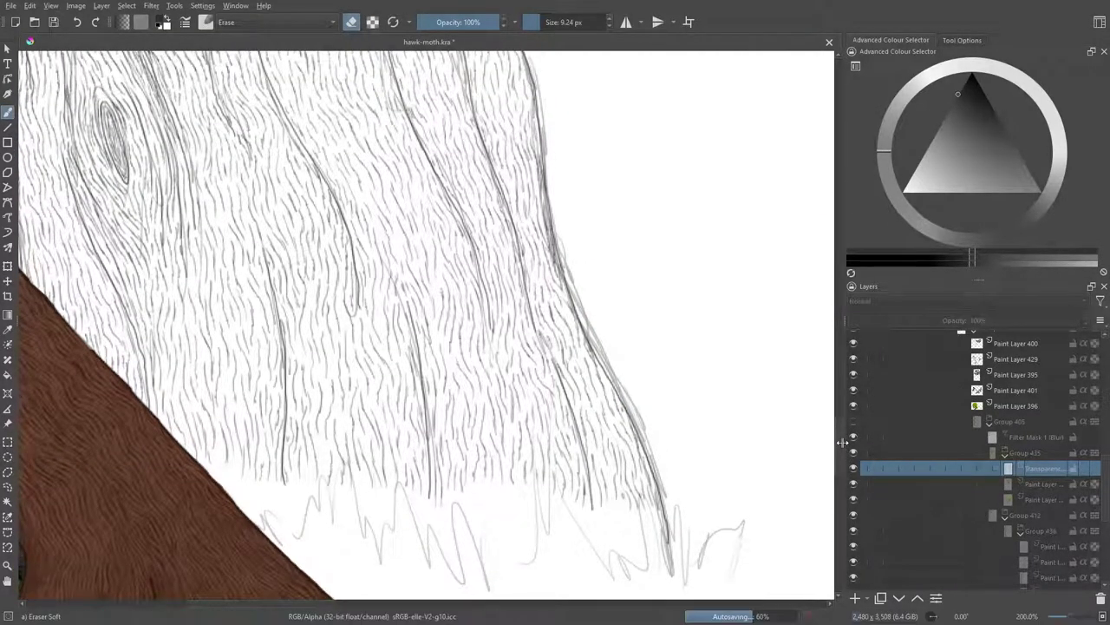
Search the layer stack for the trunk's rough sketch lines by toggling layer visibility, including Group 423
scroll(1108, 487, down, 10)
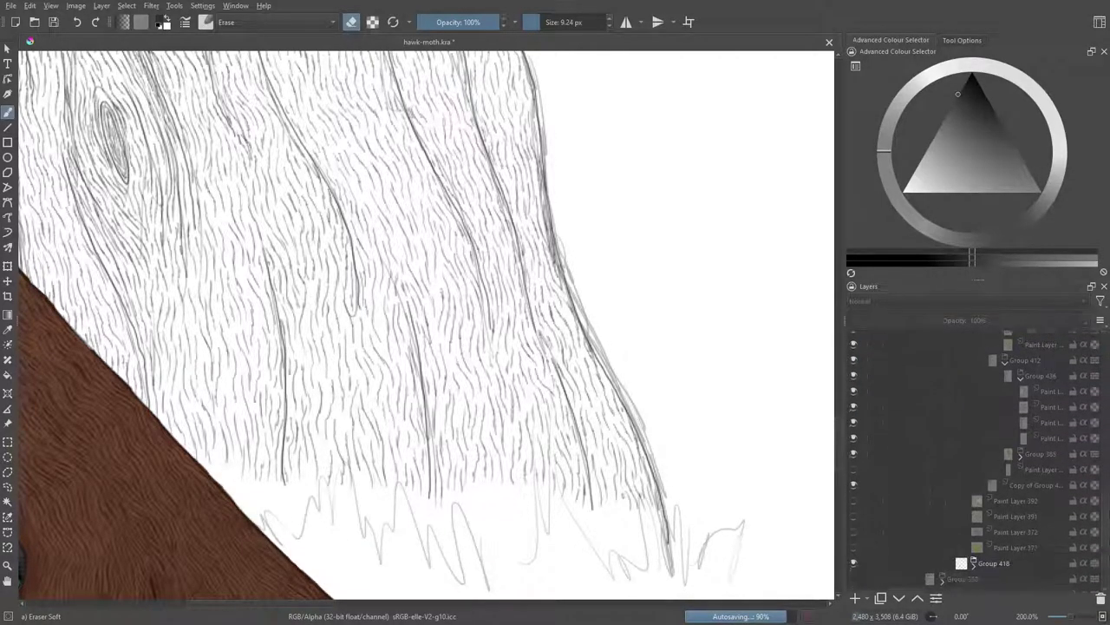
click(854, 488)
click(854, 487)
click(854, 518)
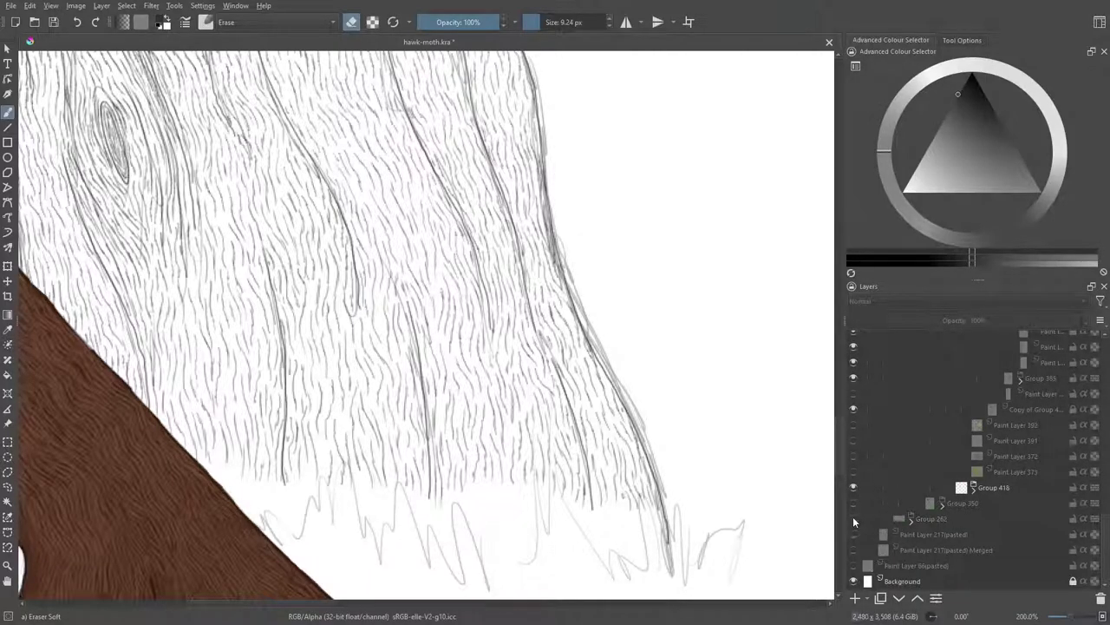
click(855, 518)
drag(1106, 523, 1104, 418)
click(854, 464)
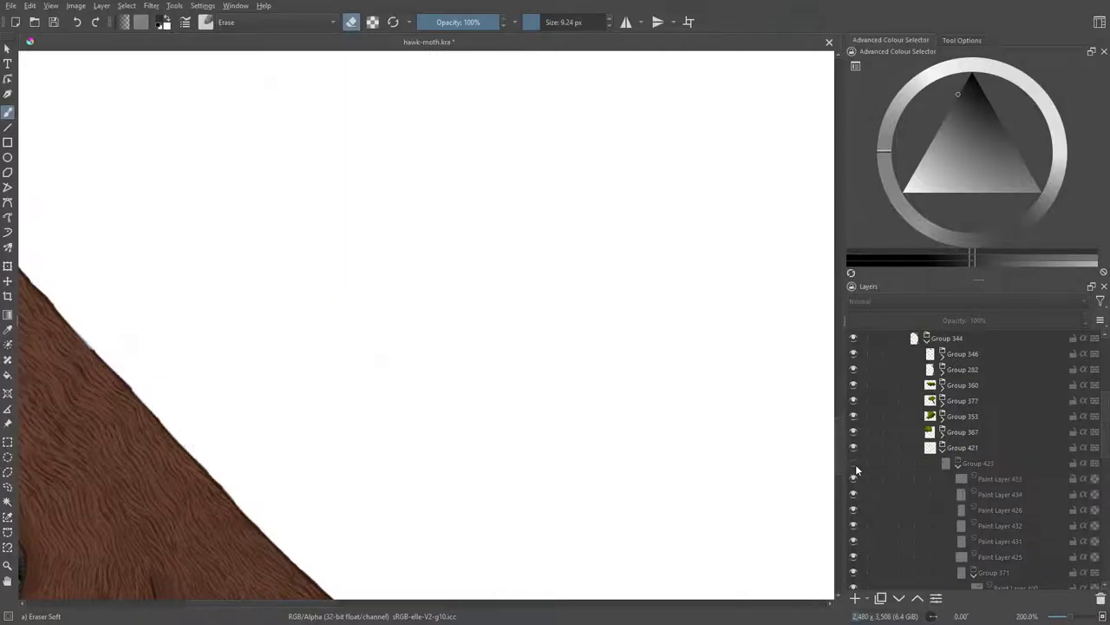
click(856, 465)
scroll(981, 430, down, 2)
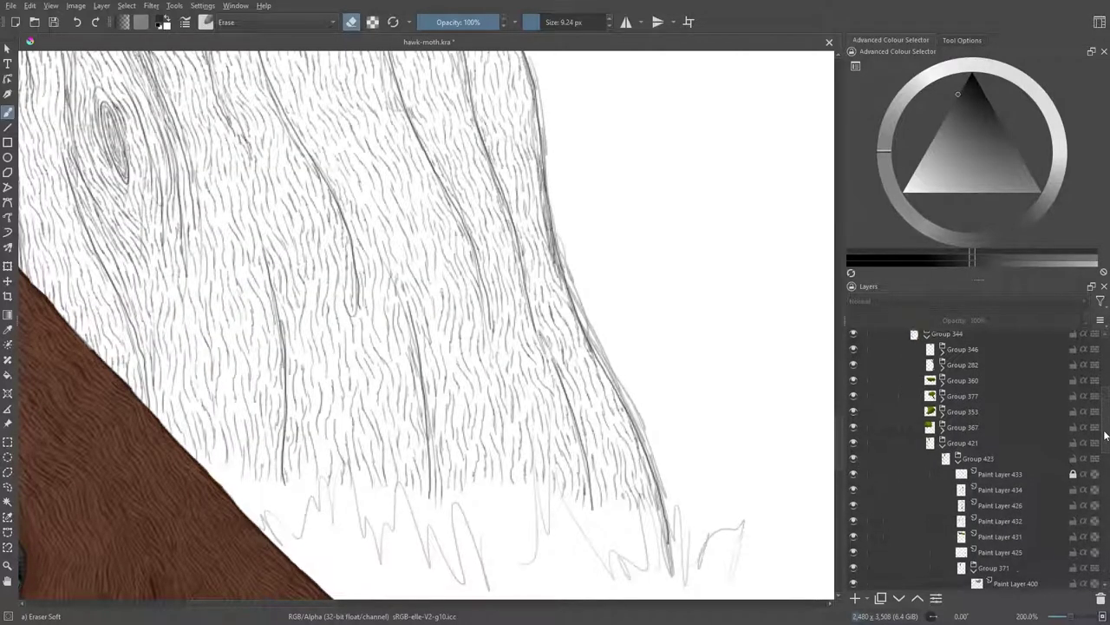
Toggle Paint Layer 434's visibility and examine which rough sketch lines it holds along the trunk
click(854, 411)
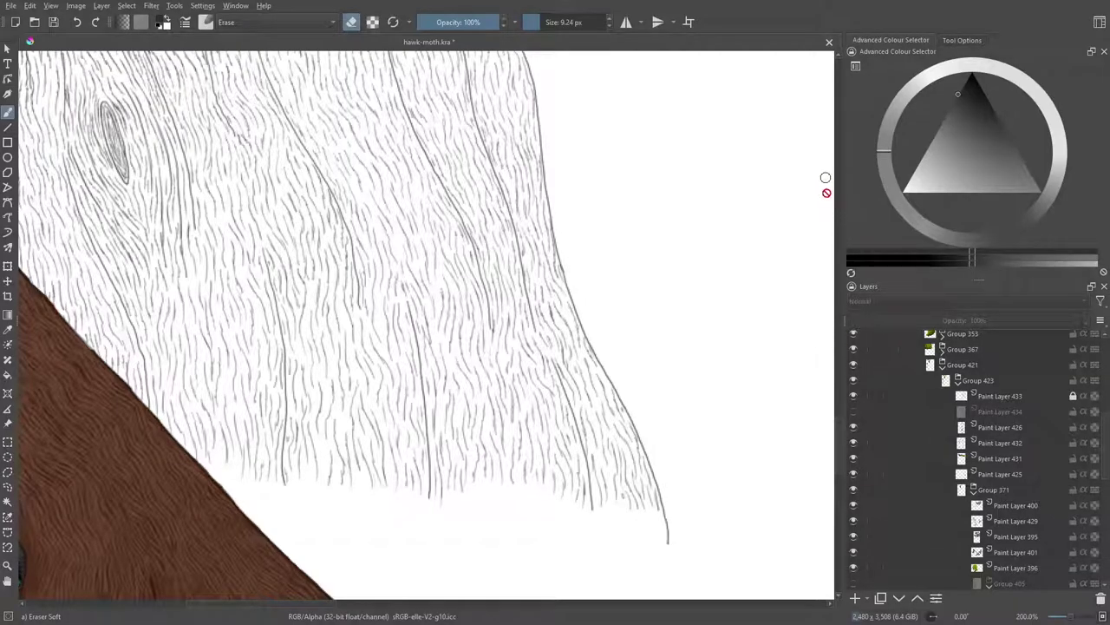
scroll(836, 429, up, 5)
scroll(836, 383, up, 10)
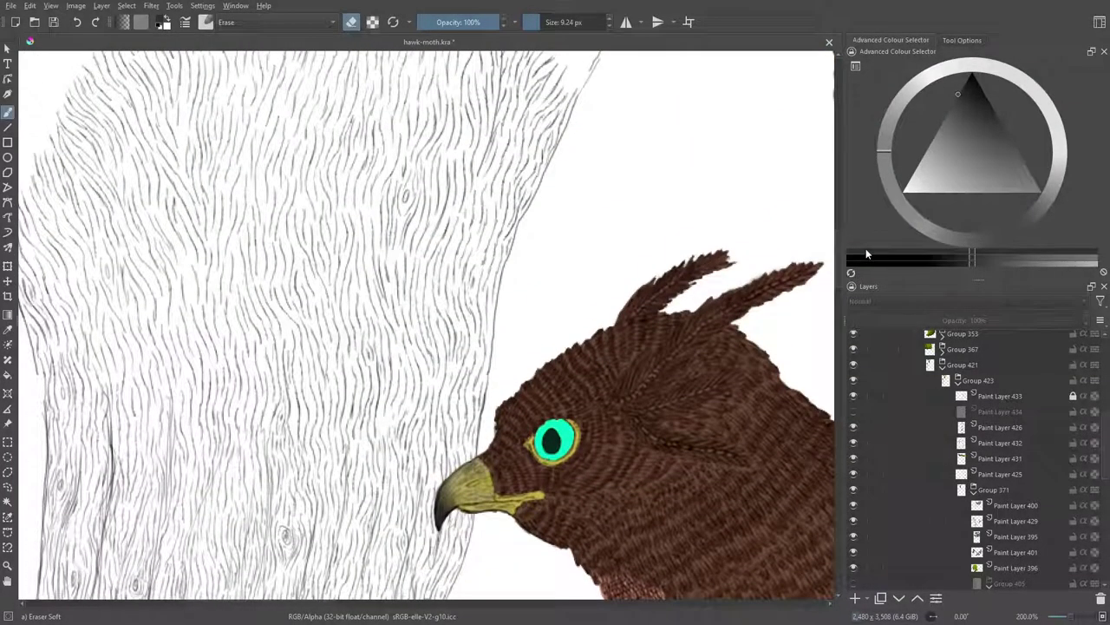
drag(866, 249, 880, 297)
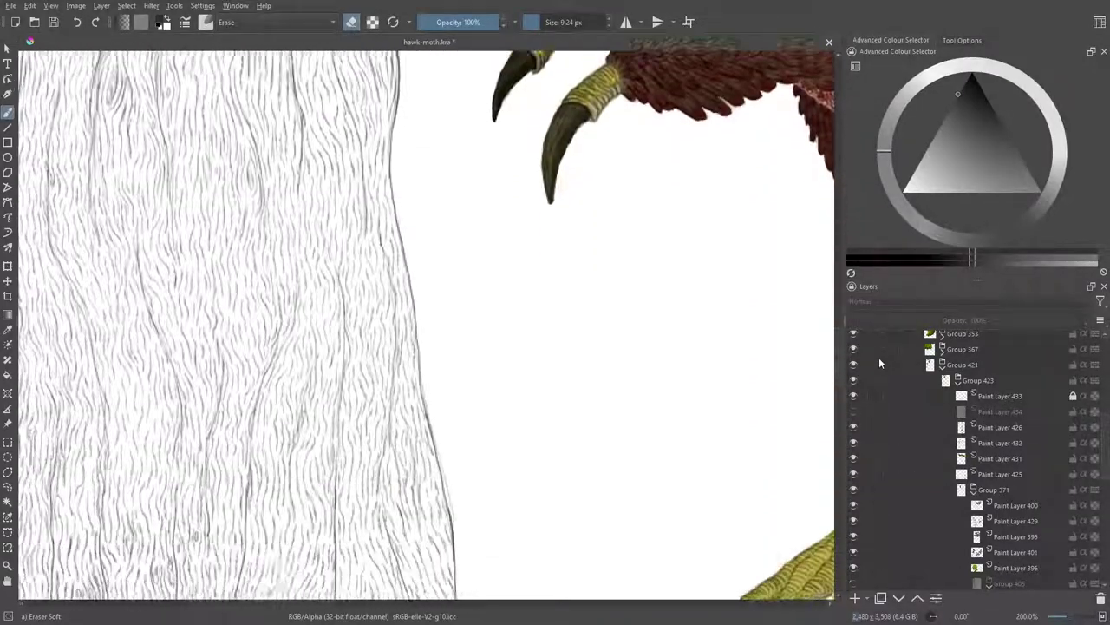
click(854, 411)
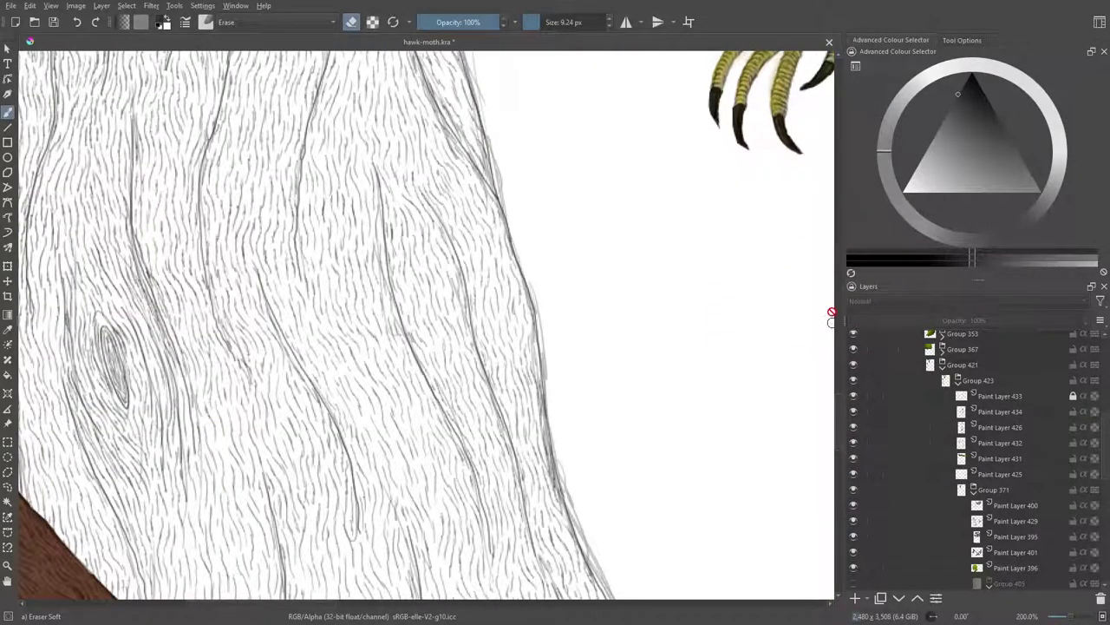
scroll(838, 402, down, 5)
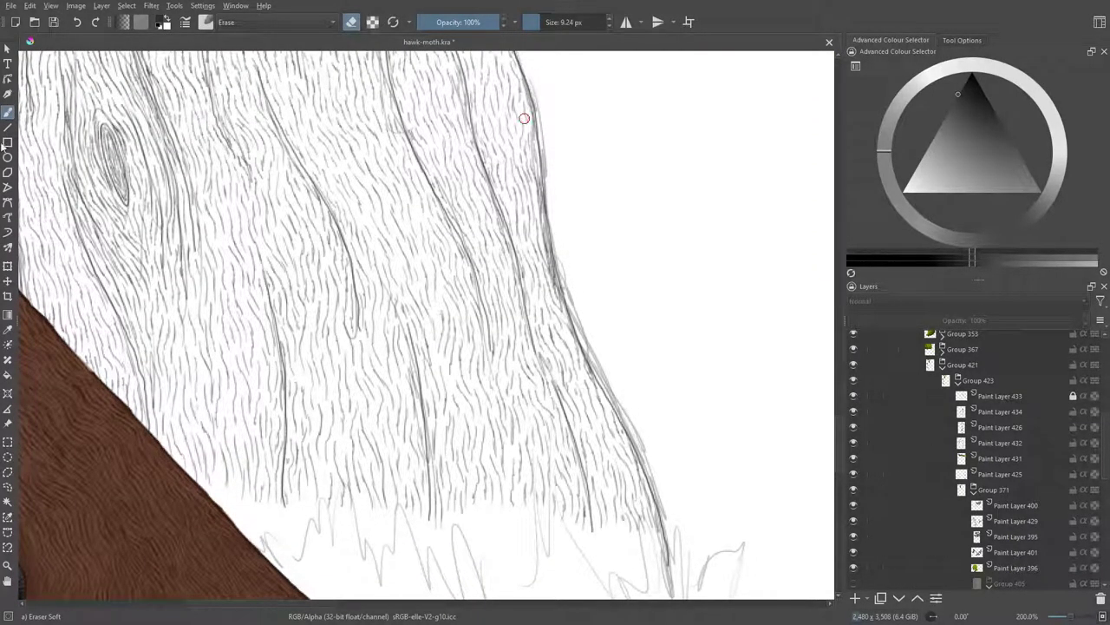
Erase the rough sketch lines around the trunk's lower right edge and base on Paint Layer 434 with Eraser Circle at 21.90 px
click(991, 412)
click(854, 412)
click(854, 412)
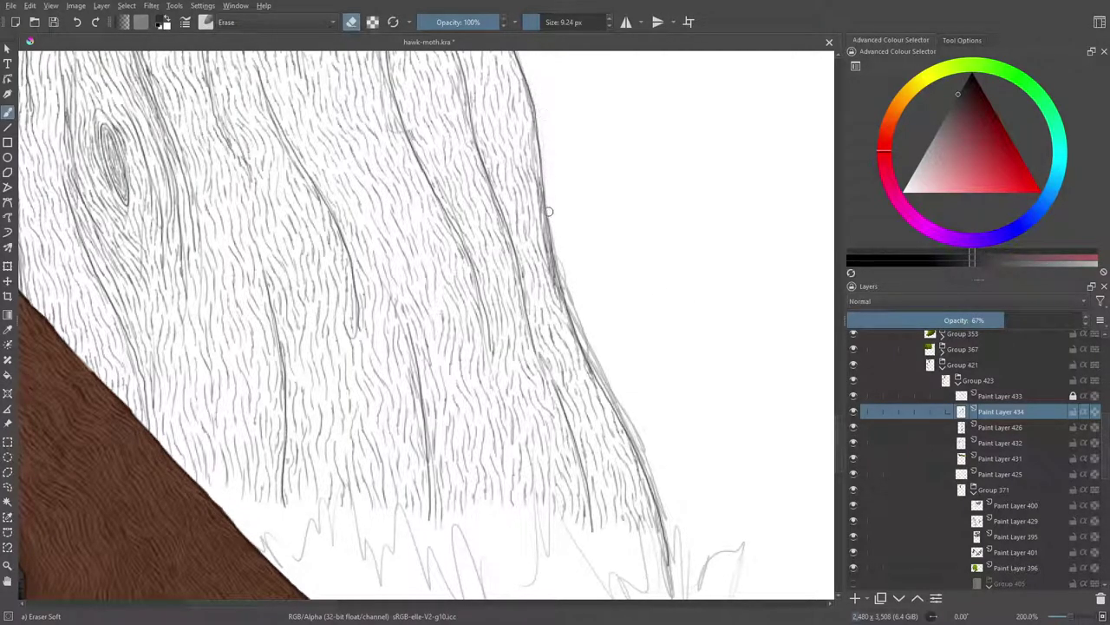
click(207, 22)
click(211, 59)
click(555, 109)
mouse_move(547, 122)
mouse_down()
mouse_move(532, 73)
mouse_move(551, 162)
mouse_move(553, 327)
mouse_move(569, 289)
mouse_move(683, 594)
mouse_move(699, 506)
mouse_move(728, 596)
mouse_move(735, 524)
mouse_move(658, 527)
mouse_move(650, 547)
mouse_move(619, 532)
mouse_move(607, 474)
mouse_move(578, 569)
mouse_move(549, 594)
mouse_move(560, 487)
mouse_move(497, 598)
mouse_move(475, 533)
mouse_move(418, 594)
mouse_move(426, 510)
mouse_move(408, 506)
mouse_move(388, 568)
mouse_move(356, 600)
mouse_move(345, 580)
mouse_move(348, 522)
mouse_move(330, 487)
mouse_move(281, 595)
mouse_move(268, 578)
mouse_move(272, 505)
mouse_move(230, 568)
mouse_up()
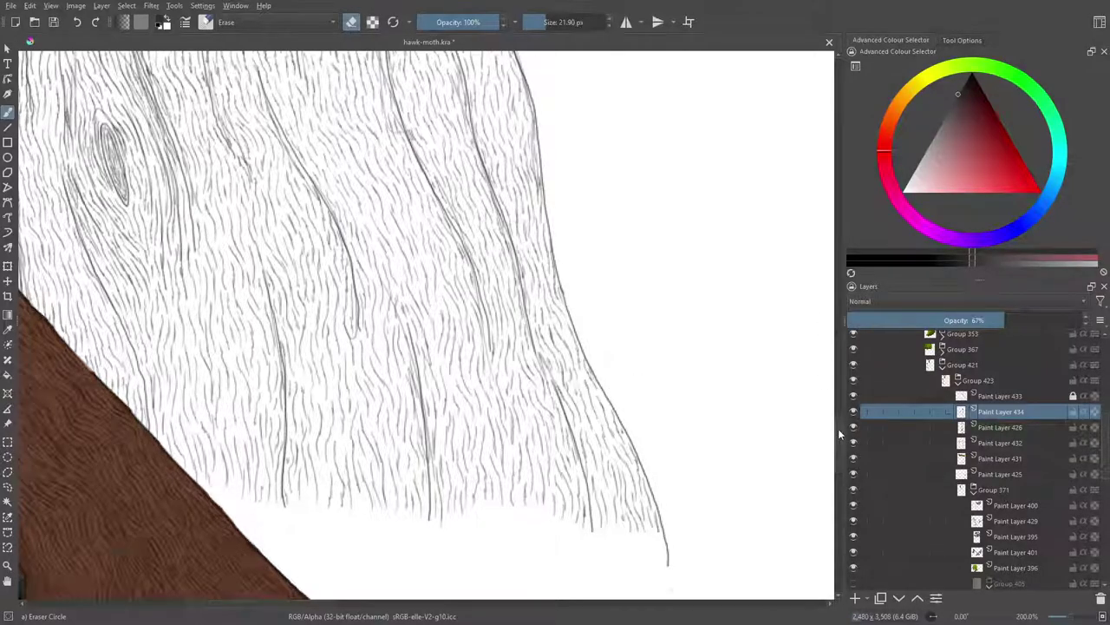
Erase the rough sketch lines inside the trunk's middle and right side on Paint Layer 434 with the Eraser Circle
scroll(460, 281, up, 5)
mouse_move(460, 282)
mouse_down()
mouse_move(457, 216)
mouse_move(446, 243)
mouse_move(478, 414)
mouse_move(418, 321)
mouse_up()
mouse_move(449, 199)
mouse_down()
mouse_move(451, 255)
mouse_move(436, 109)
mouse_move(436, 130)
mouse_up()
scroll(438, 325, up, 3)
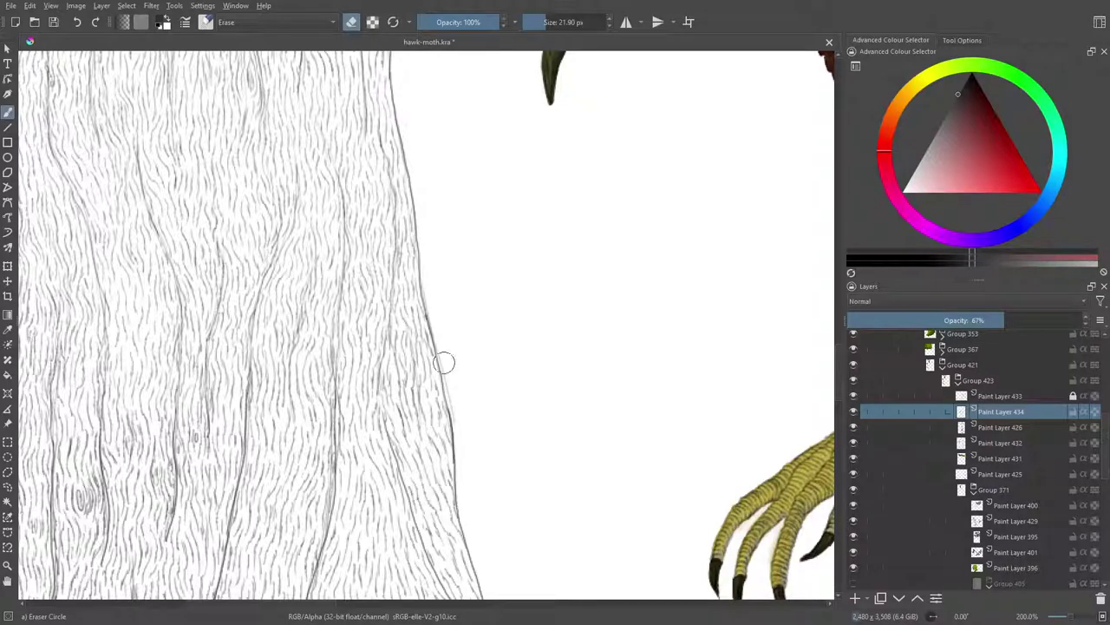
scroll(840, 383, down, 1)
scroll(840, 384, down, 4)
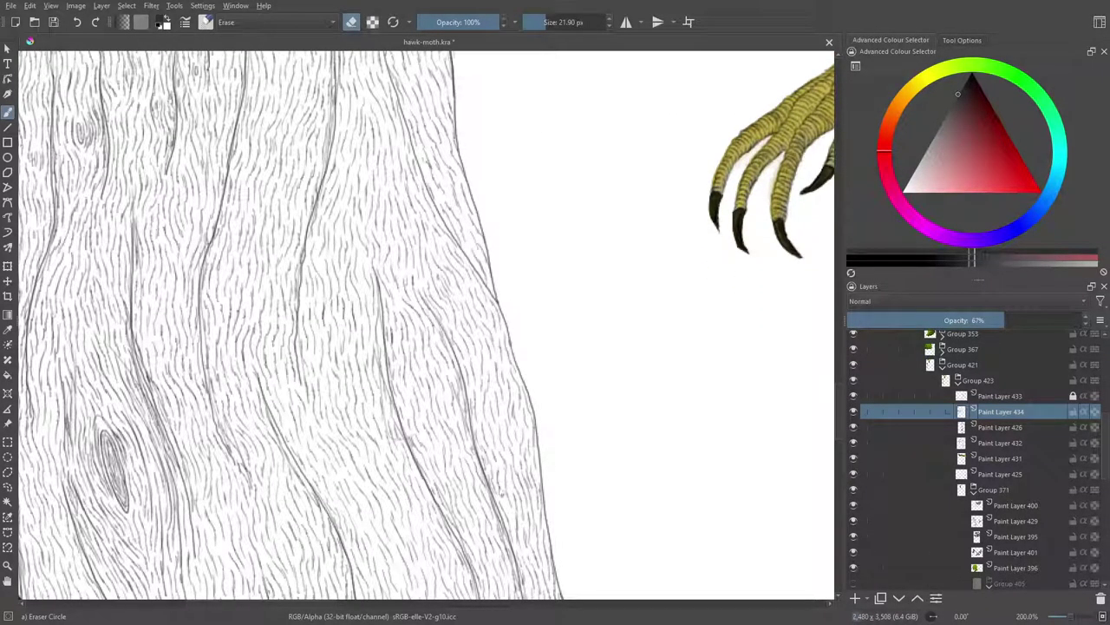
drag(443, 492, 473, 590)
drag(386, 349, 405, 455)
Erase the leftover rough sketch lines beside the knot and near the trunk's base on Paint Layer 434
drag(1070, 617, 1066, 616)
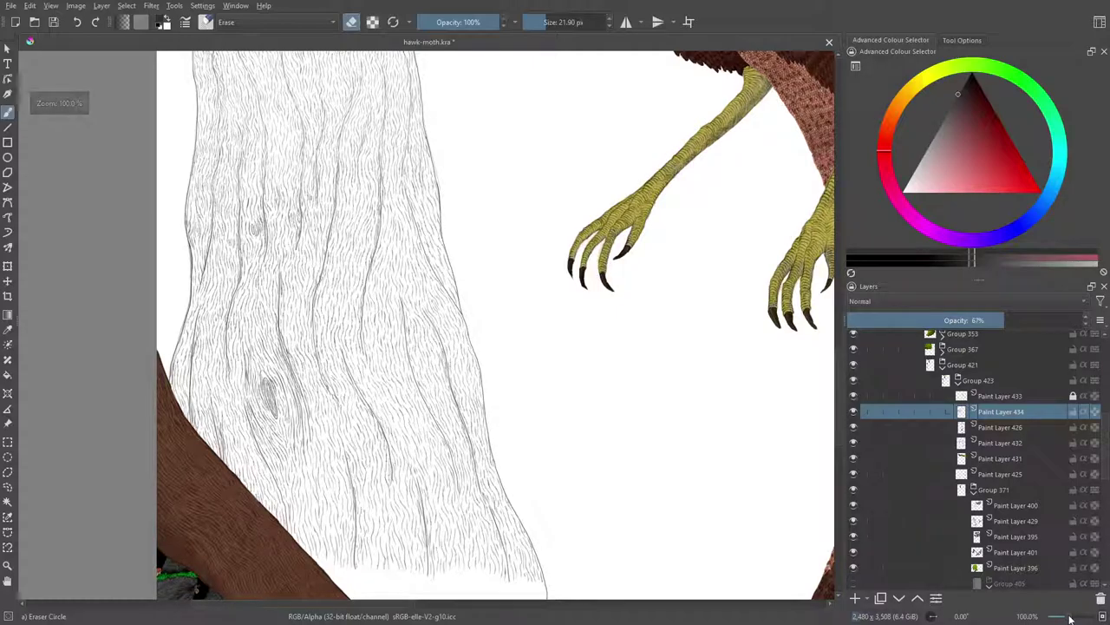
drag(252, 371, 264, 453)
drag(346, 471, 350, 559)
drag(410, 472, 419, 511)
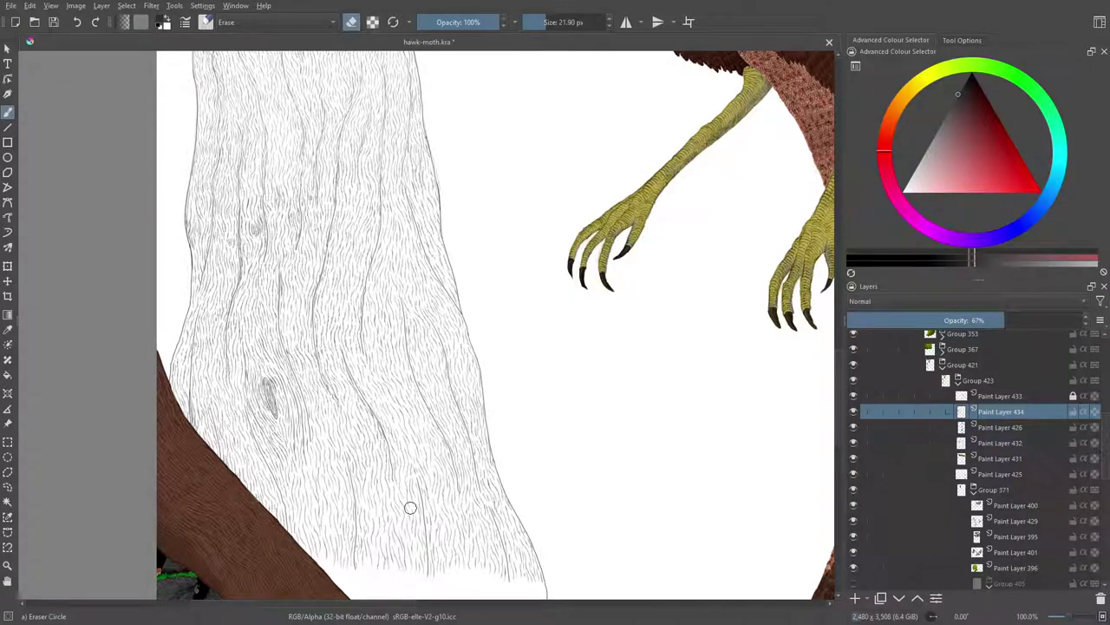
Toggle Paint Layers 434 and 433 off and on to compare their lines along the trunk
click(853, 412)
click(852, 411)
click(853, 411)
click(852, 398)
click(852, 411)
click(853, 398)
drag(837, 395, 838, 382)
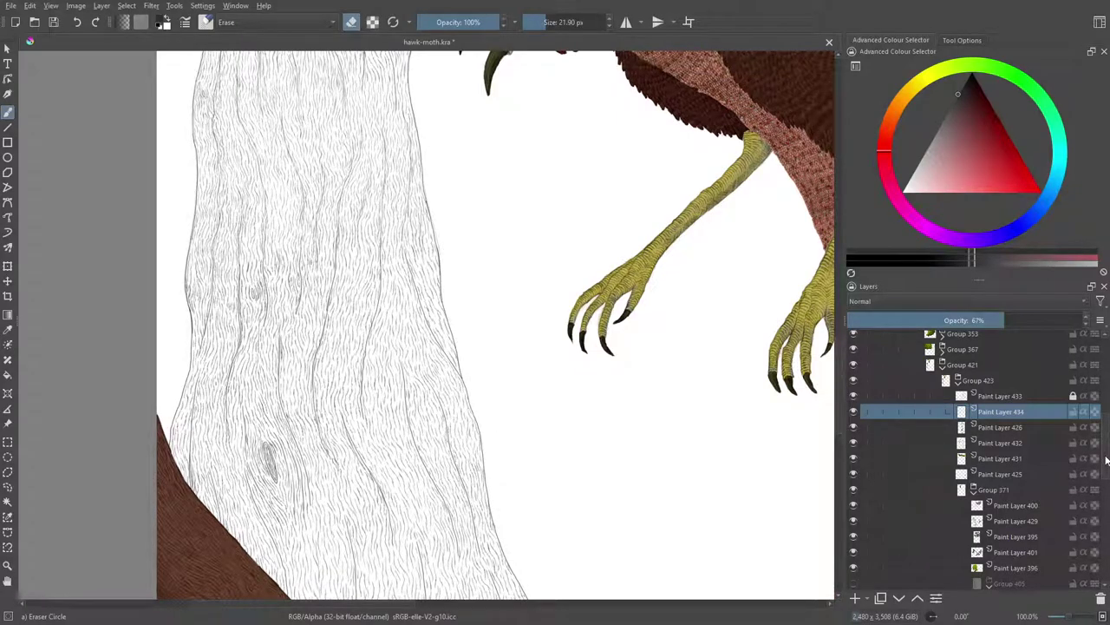
Show Group 405 again and select the third paint layer in Group 436, toggling its visibility to check what it holds
scroll(1102, 459, down, 4)
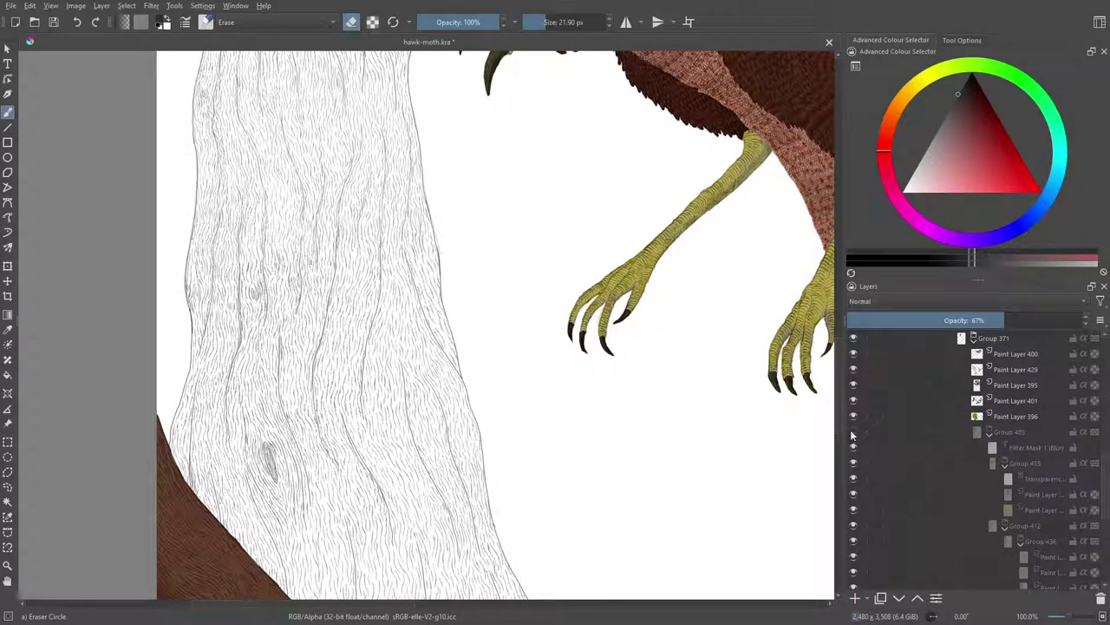
click(853, 432)
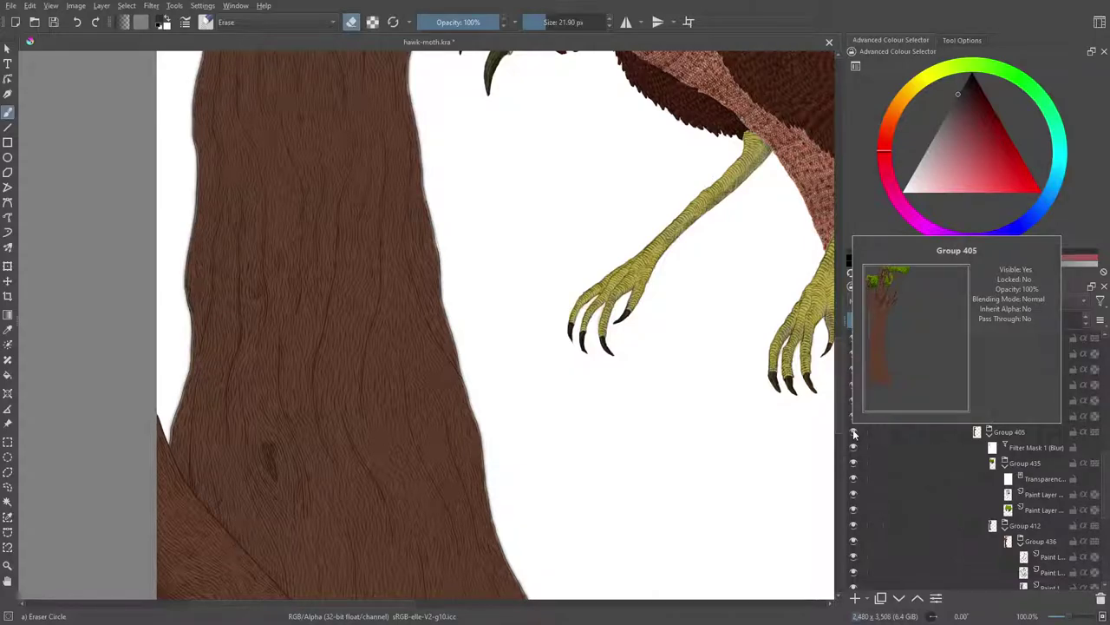
scroll(1050, 521, down, 2)
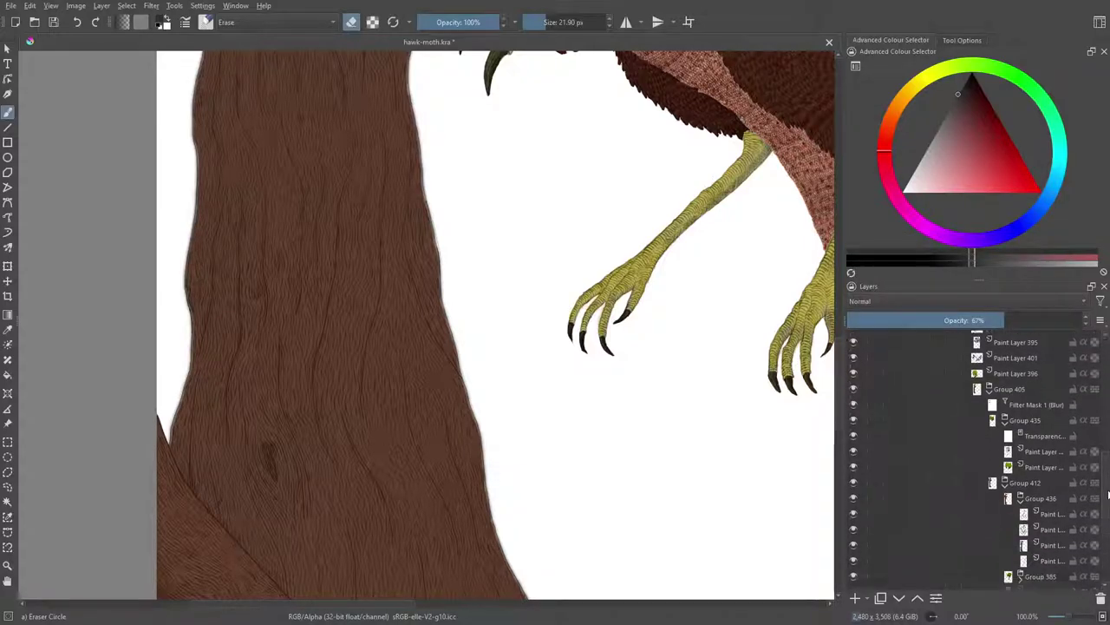
click(1048, 521)
click(852, 516)
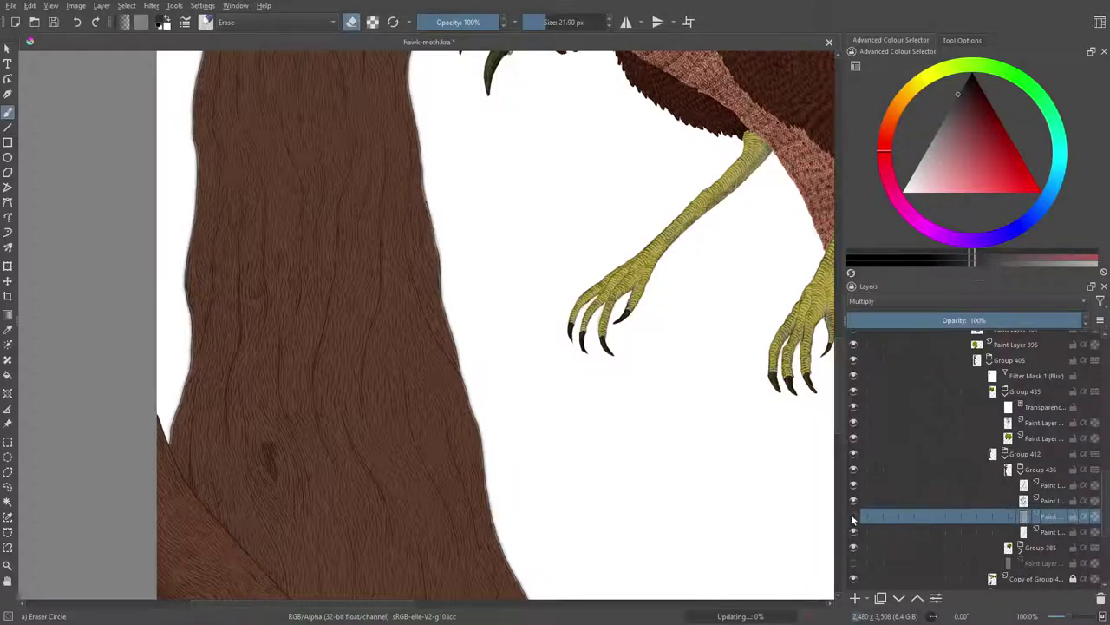
click(852, 516)
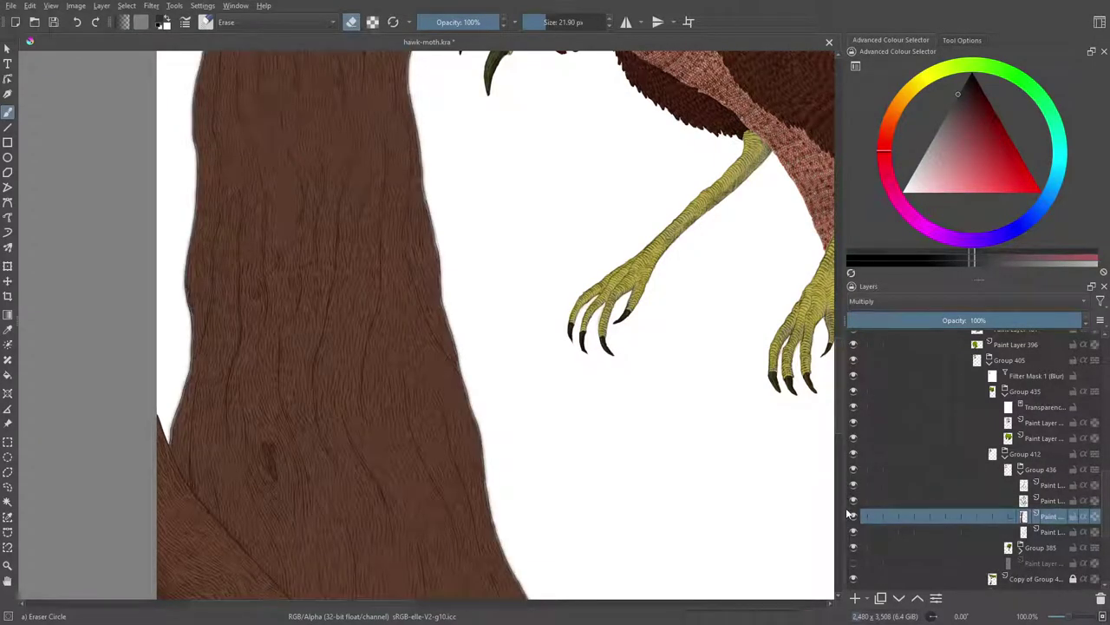
scroll(836, 382, down, 4)
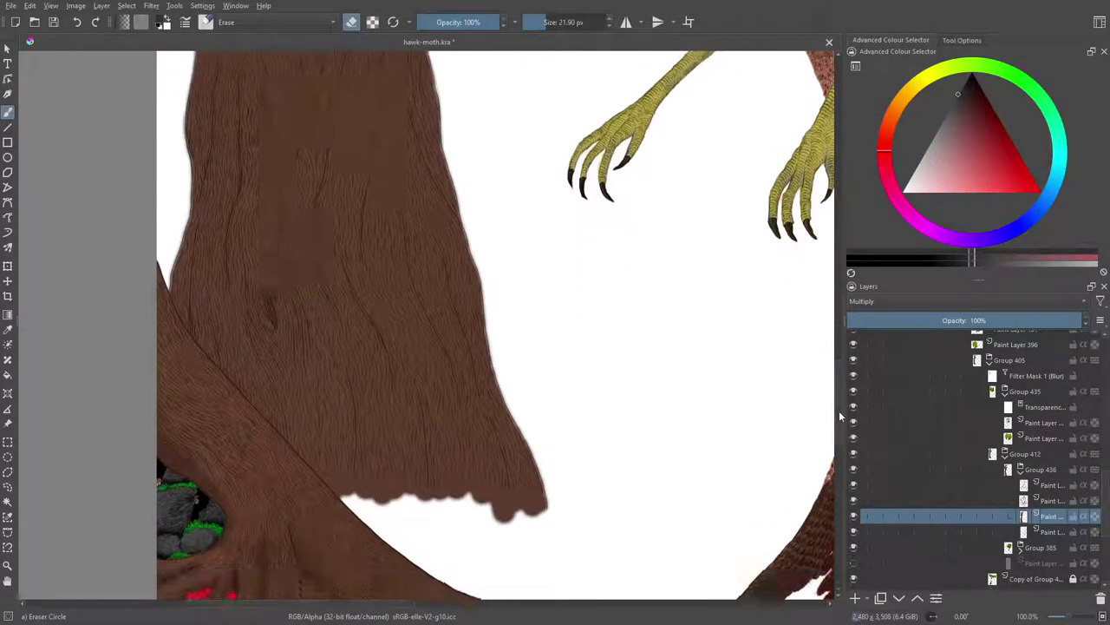
Switch from the eraser to the Basic-1 preset and sample the brown at the trunk's base as the paint colour
scroll(836, 381, up, 2)
key(slash)
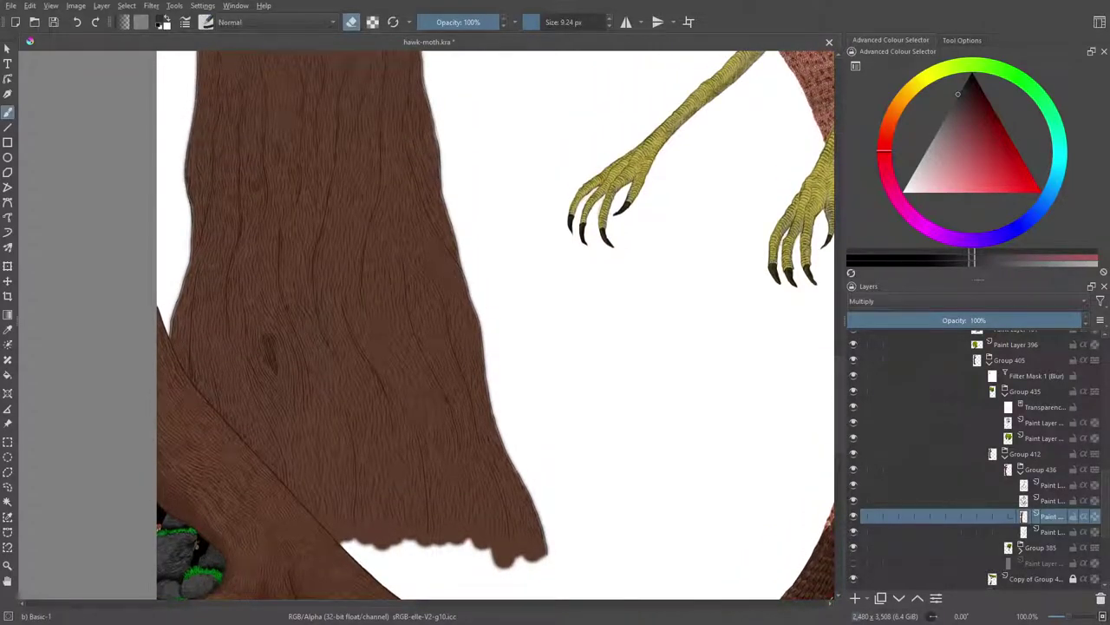
click(7, 330)
drag(515, 540, 489, 501)
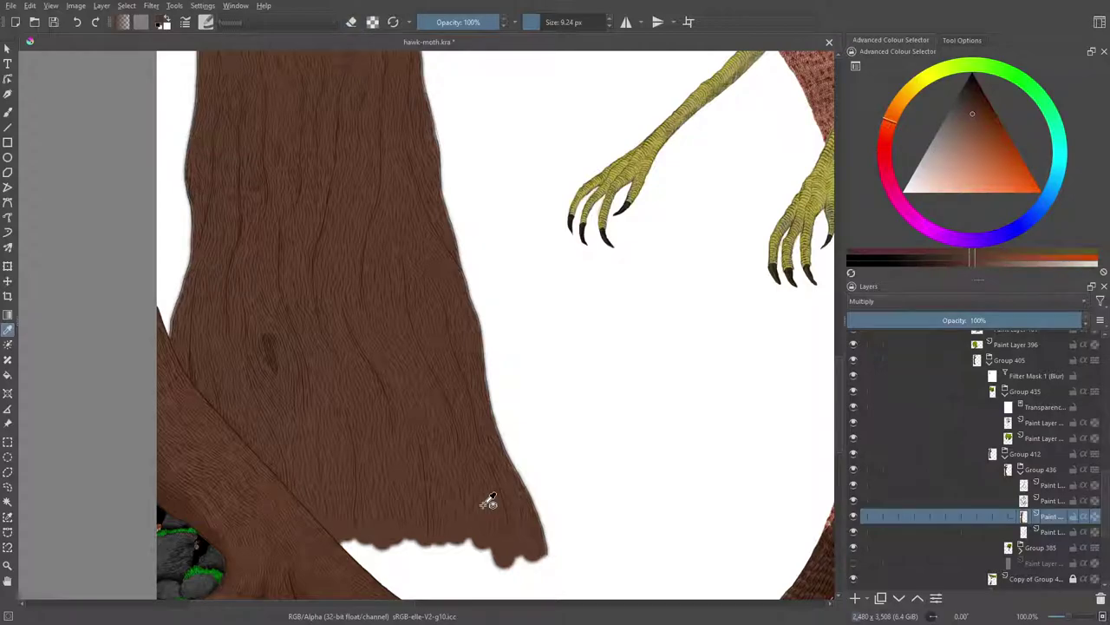
Try a stroke with the Pencil-2 preset at 10.00 px beside the trunk's right edge, and undo it
click(8, 112)
click(206, 22)
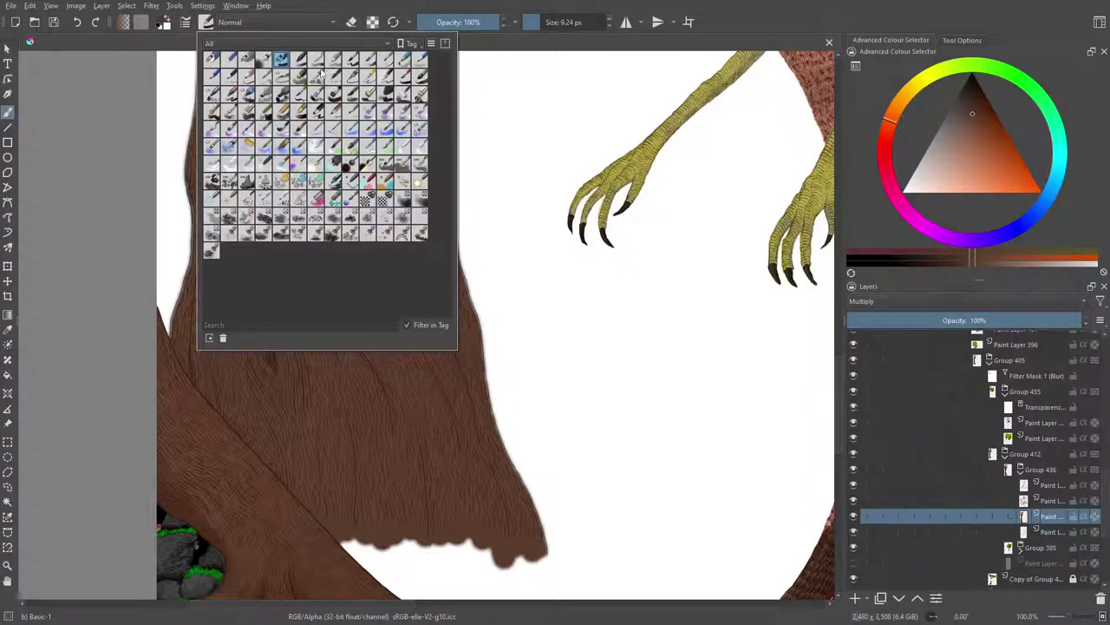
click(229, 78)
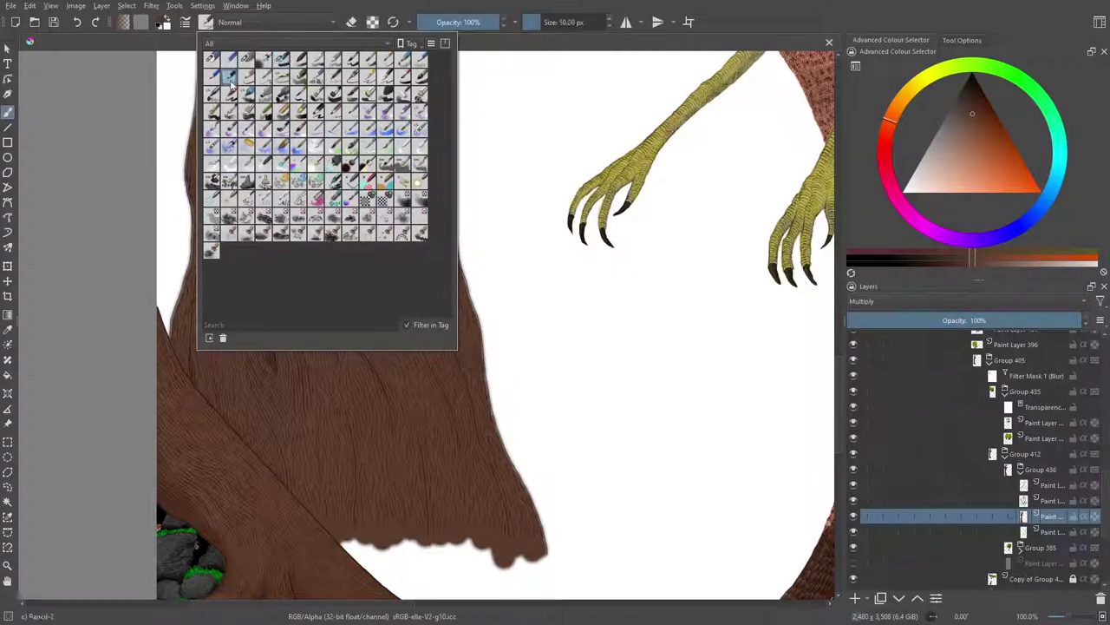
right_click(555, 441)
click(468, 314)
drag(838, 376, 857, 395)
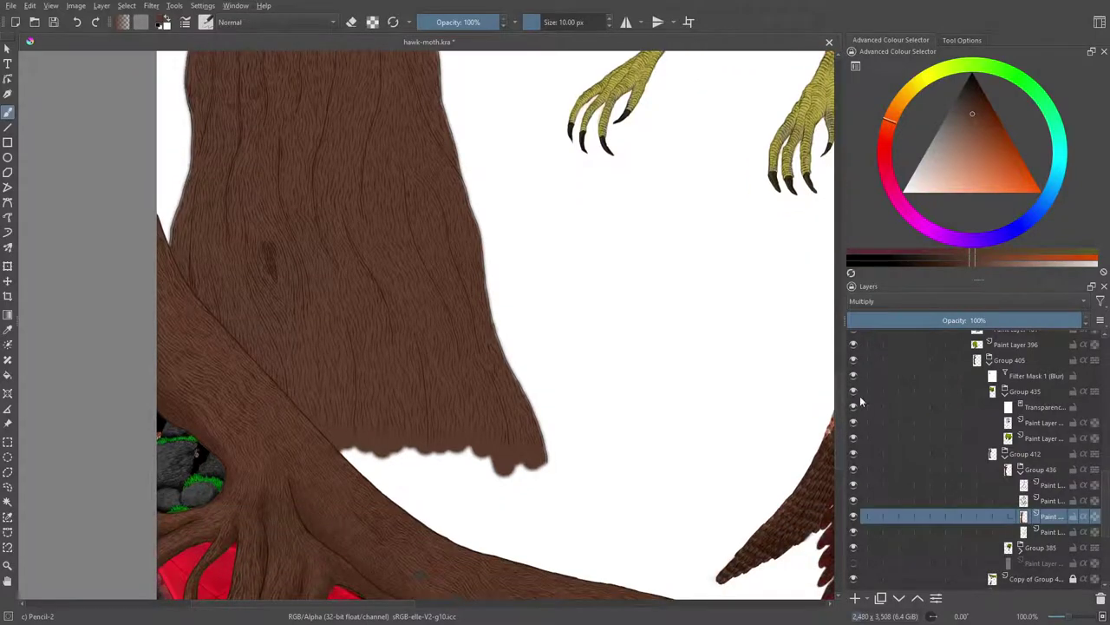
drag(1069, 617, 1078, 619)
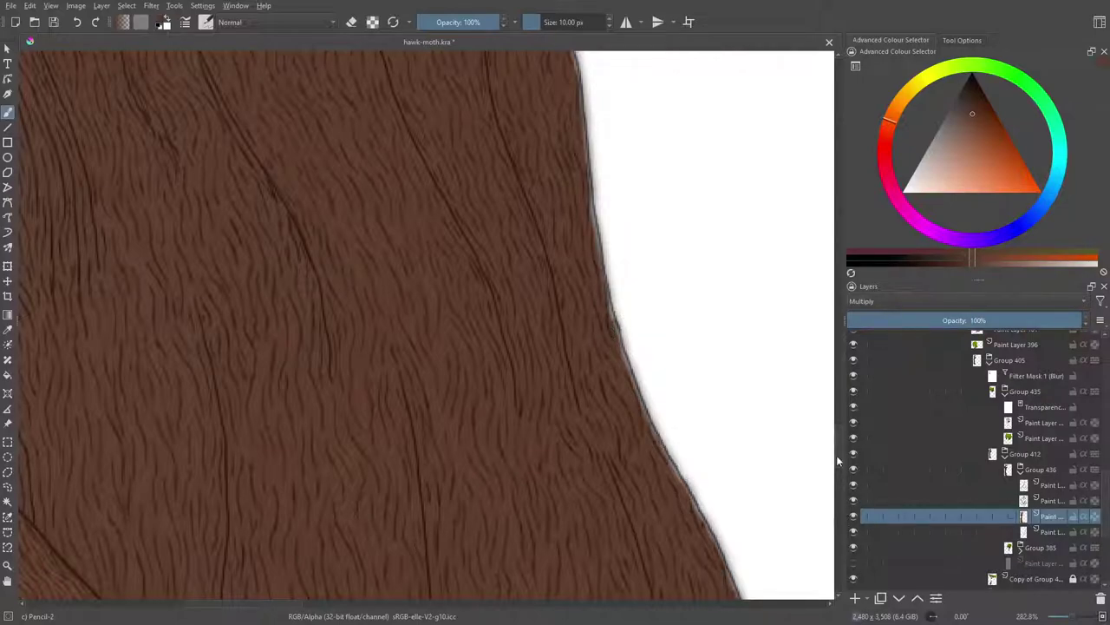
mouse_move(662, 356)
mouse_down()
mouse_move(673, 414)
mouse_move(654, 341)
mouse_move(668, 423)
mouse_up()
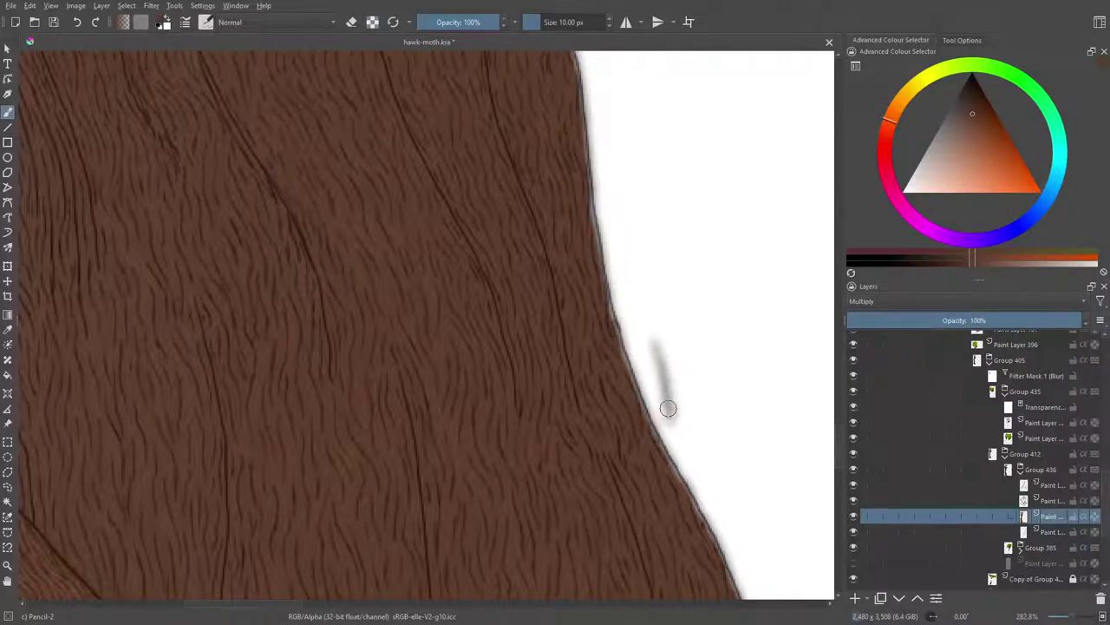
click(78, 23)
click(78, 23)
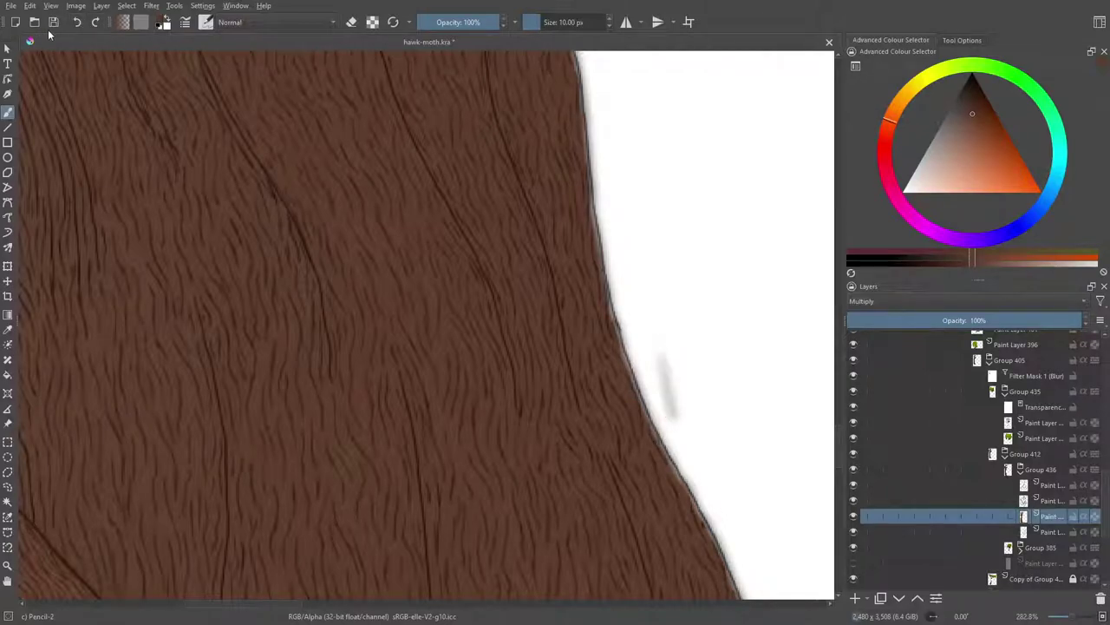
click(76, 23)
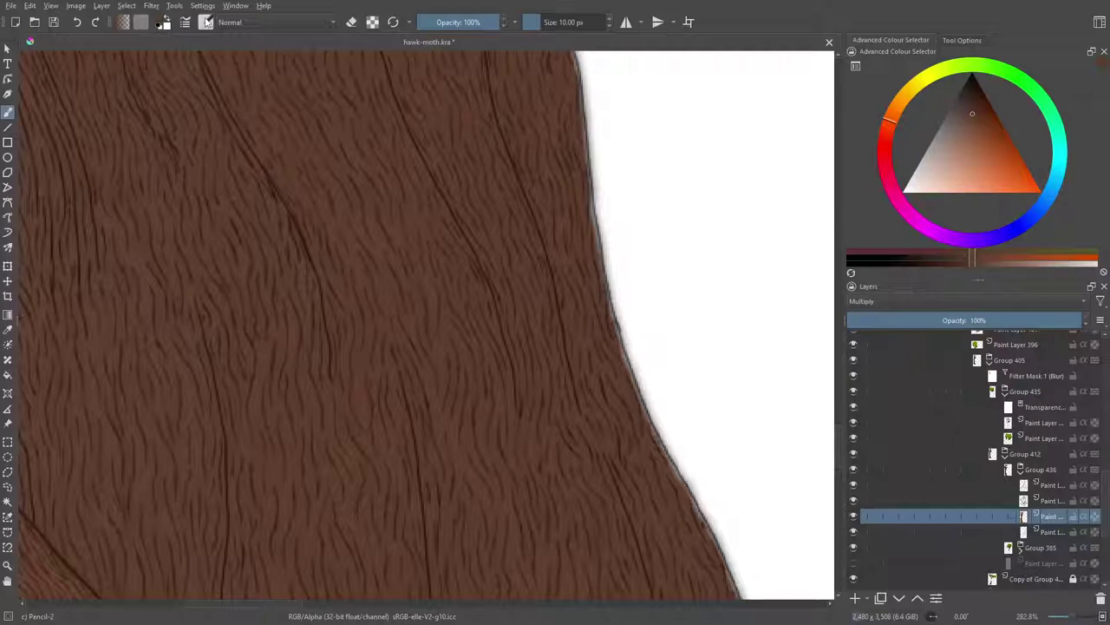
Choose the Ink-3 Gpen brush preset at 5.00 px
click(532, 22)
click(207, 22)
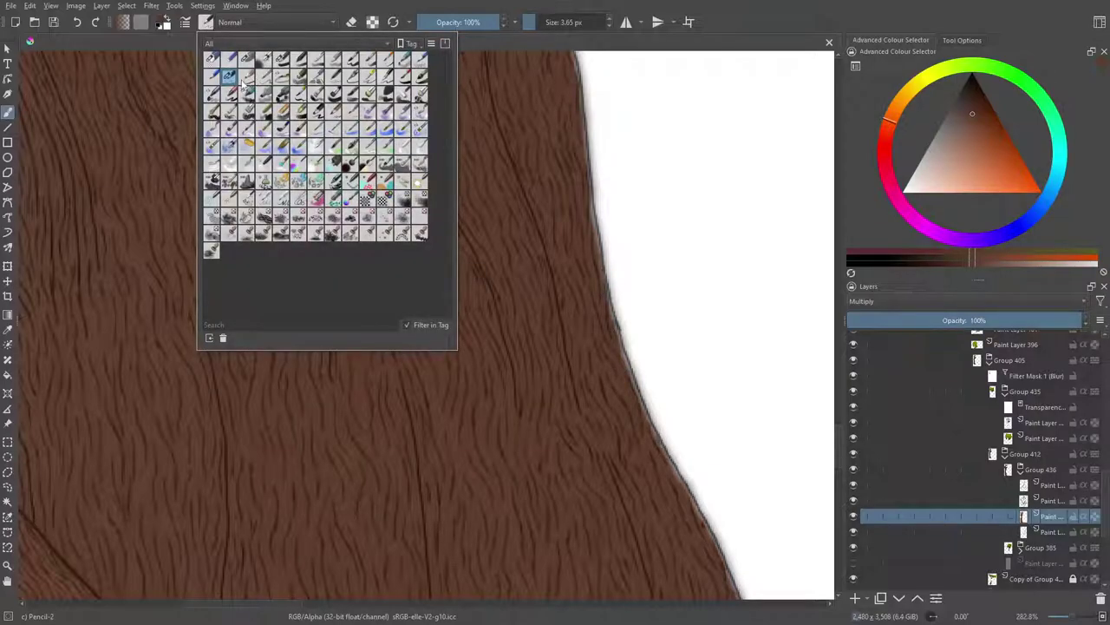
click(368, 77)
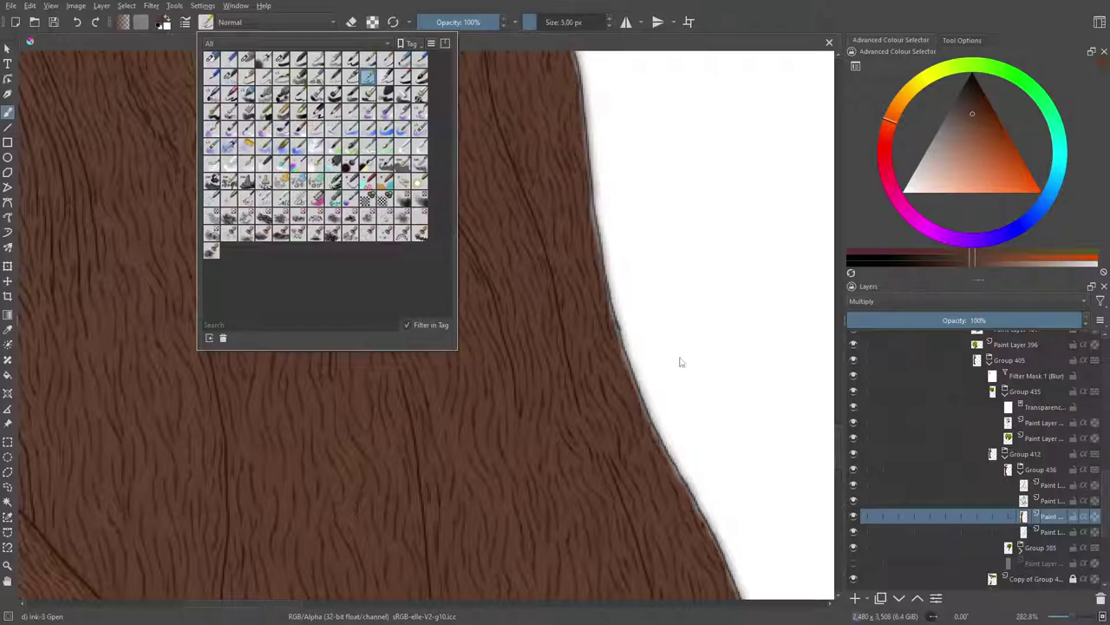
right_click(681, 363)
click(606, 185)
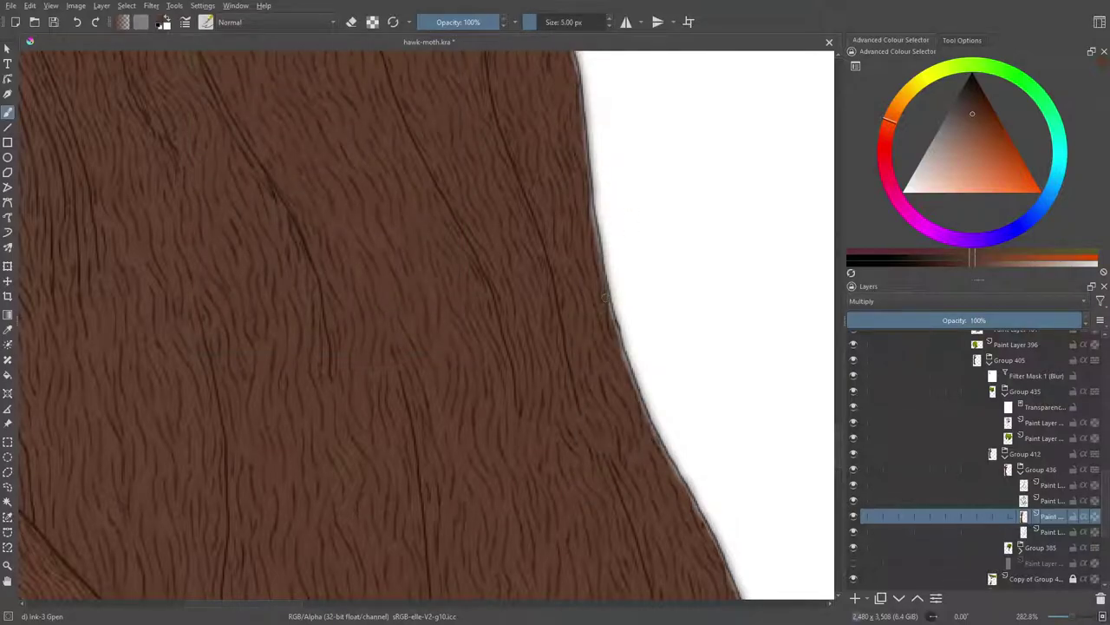
Try several Ink-3 Gpen strokes at 5.00 px on the white area between the trunk and the creature
drag(632, 331, 635, 314)
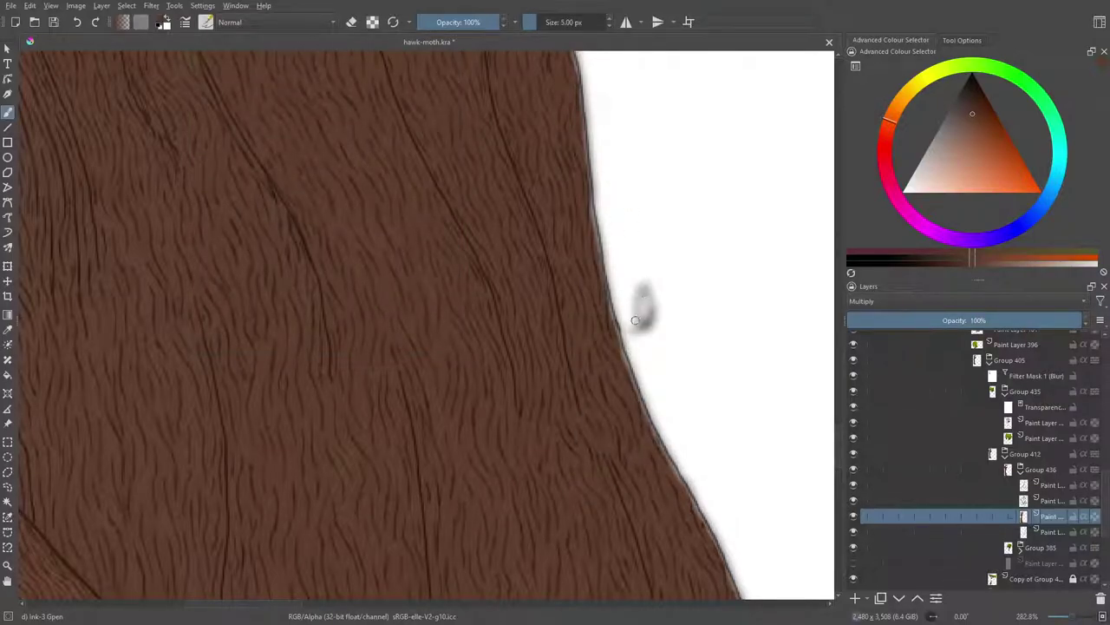
click(77, 23)
mouse_move(726, 333)
mouse_down()
mouse_move(697, 292)
mouse_move(724, 259)
mouse_move(689, 336)
mouse_move(701, 337)
mouse_move(715, 305)
mouse_move(726, 355)
mouse_move(701, 331)
mouse_move(685, 365)
mouse_move(664, 320)
mouse_up()
drag(1074, 616, 1067, 616)
mouse_move(501, 293)
mouse_down()
mouse_move(510, 395)
mouse_move(486, 406)
mouse_up()
drag(524, 296, 523, 390)
drag(529, 322, 528, 385)
mouse_move(532, 316)
mouse_down()
mouse_move(542, 356)
mouse_move(555, 357)
mouse_up()
mouse_move(550, 317)
mouse_down()
mouse_move(551, 353)
mouse_move(537, 348)
mouse_move(573, 343)
mouse_up()
drag(505, 348, 564, 345)
Try thick strokes with an enlarged Ink-3 Gpen over the scribbles beside the trunk, plus a thinner one at 7.52 px
click(558, 22)
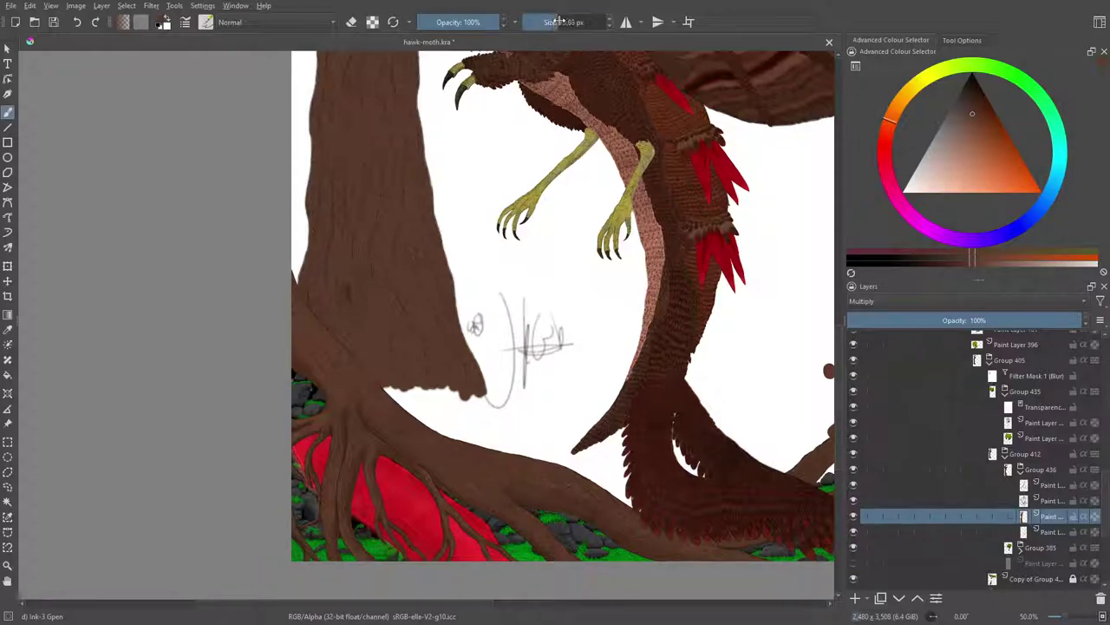
drag(489, 296, 542, 248)
mouse_move(497, 269)
mouse_down()
mouse_move(504, 323)
mouse_move(550, 291)
mouse_move(520, 337)
mouse_up()
drag(505, 314, 513, 333)
mouse_move(529, 290)
mouse_down()
mouse_move(491, 296)
mouse_move(522, 354)
mouse_up()
click(536, 22)
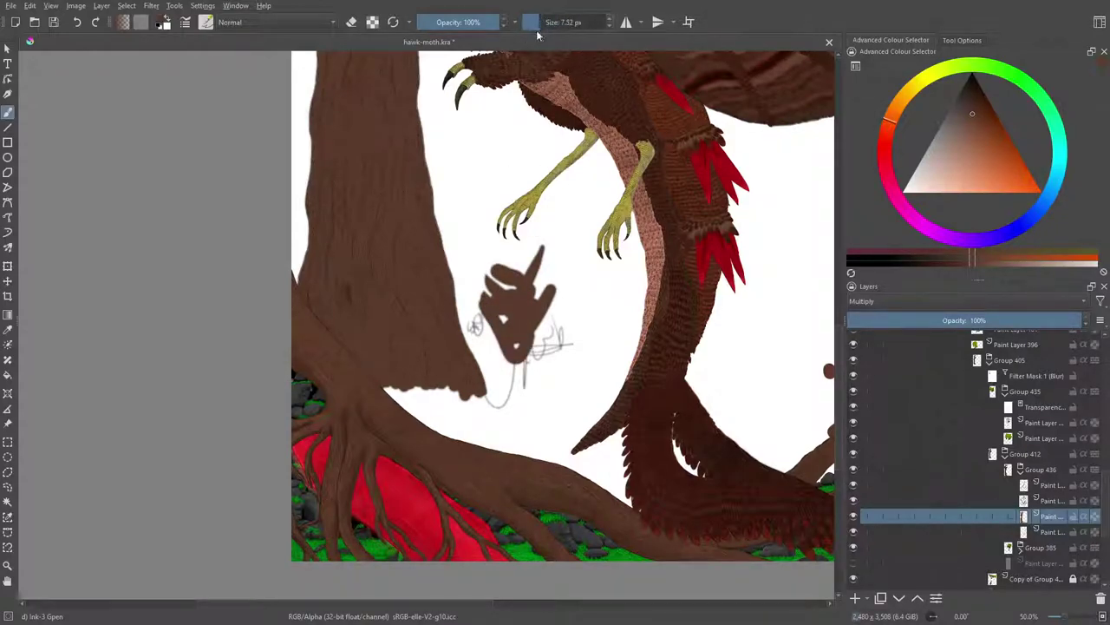
mouse_move(493, 244)
mouse_down()
mouse_move(469, 267)
mouse_move(465, 257)
mouse_move(494, 267)
mouse_up()
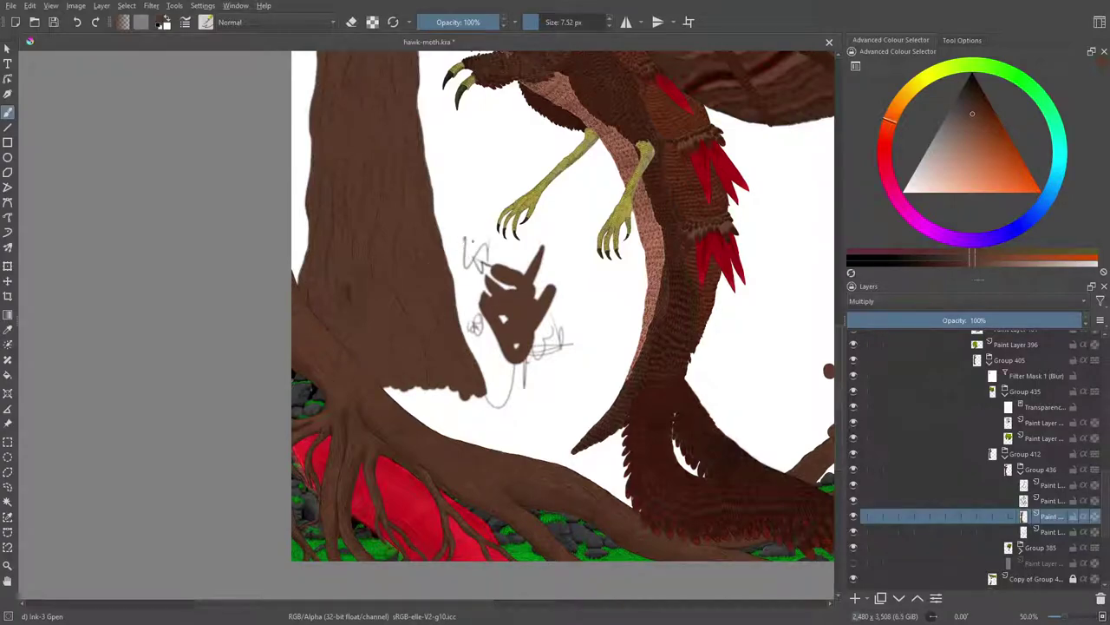
Examine the test scribbles beside the trunk up close and undo all of them
key(ctrl+plus)
key(ctrl+plus)
key(ctrl+plus)
key(ctrl+minus)
key(ctrl+minus)
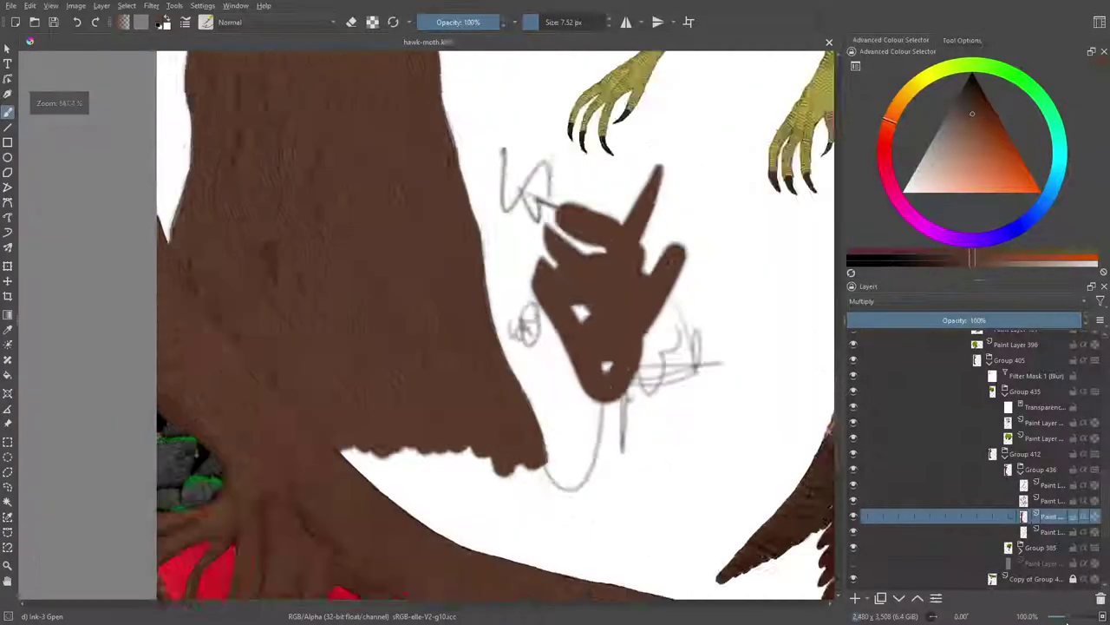
click(76, 23)
click(77, 22)
click(76, 23)
click(76, 22)
click(76, 22)
click(76, 22)
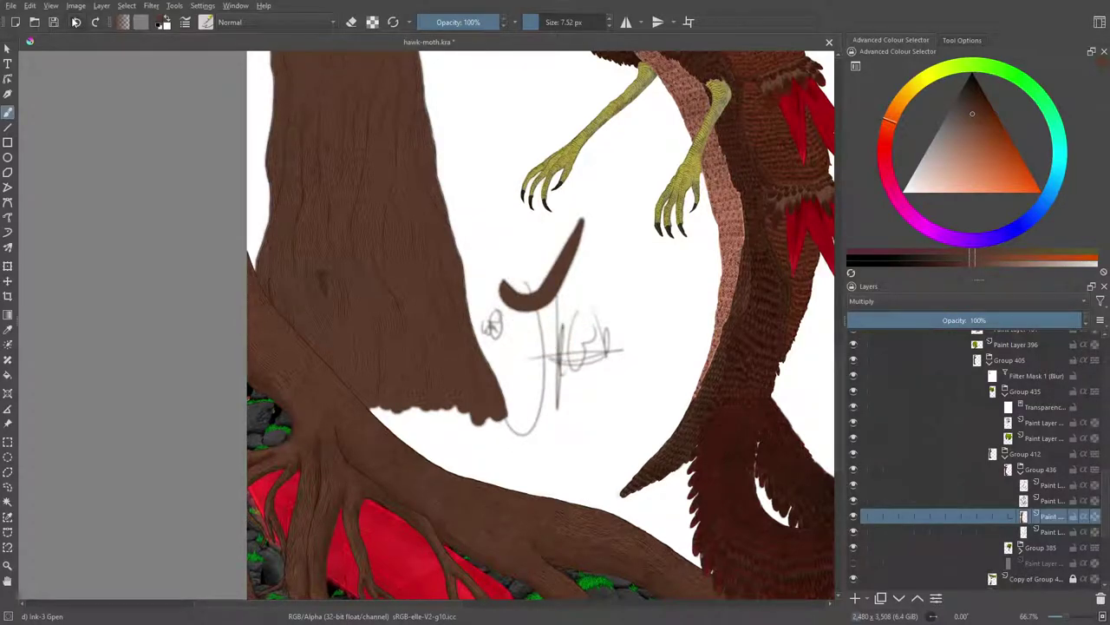
click(75, 22)
click(76, 23)
click(75, 22)
click(75, 23)
click(74, 22)
click(74, 23)
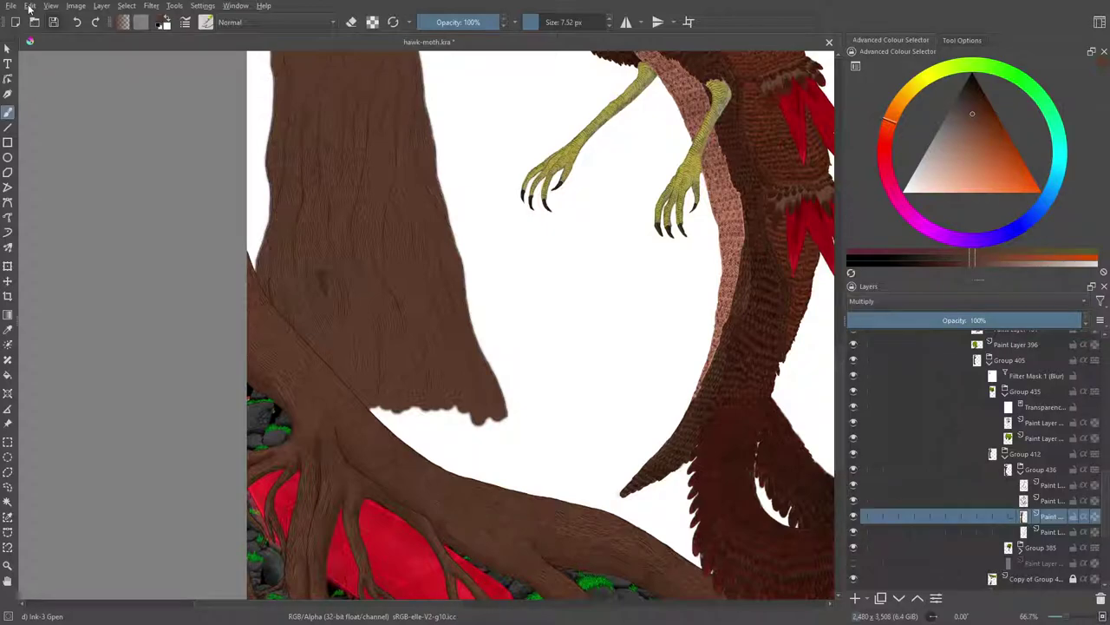
Save hawk-moth.kra and quit the program
key(ctrl+s)
click(11, 5)
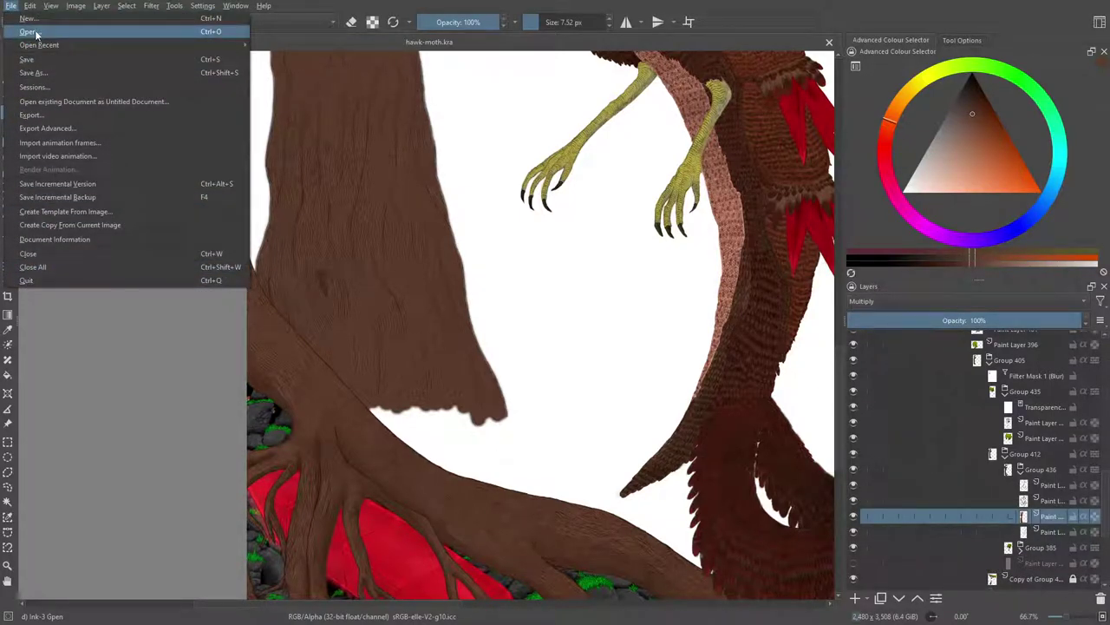
click(39, 281)
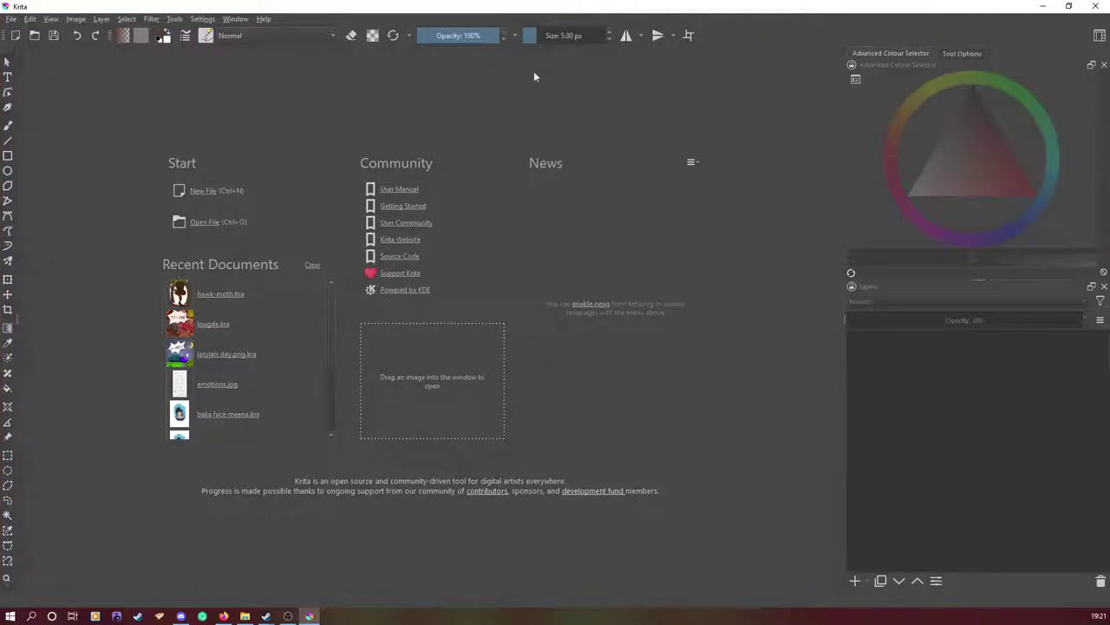
Create a new custom document with the predefined A4 (300 ppi) size, 2480 by 3508 pixels
click(211, 202)
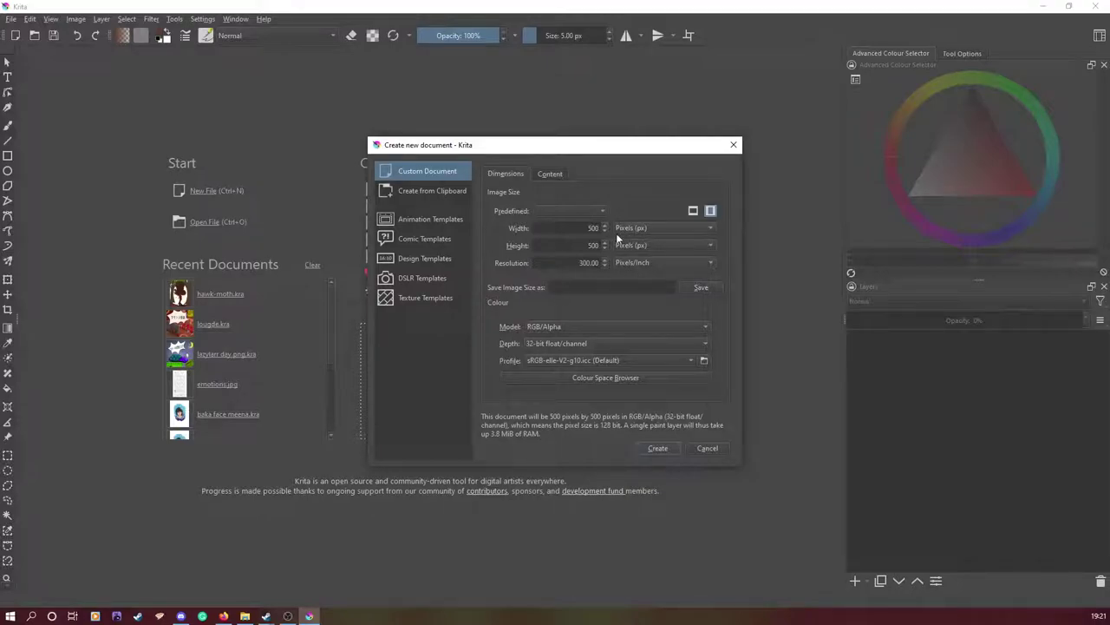
click(559, 211)
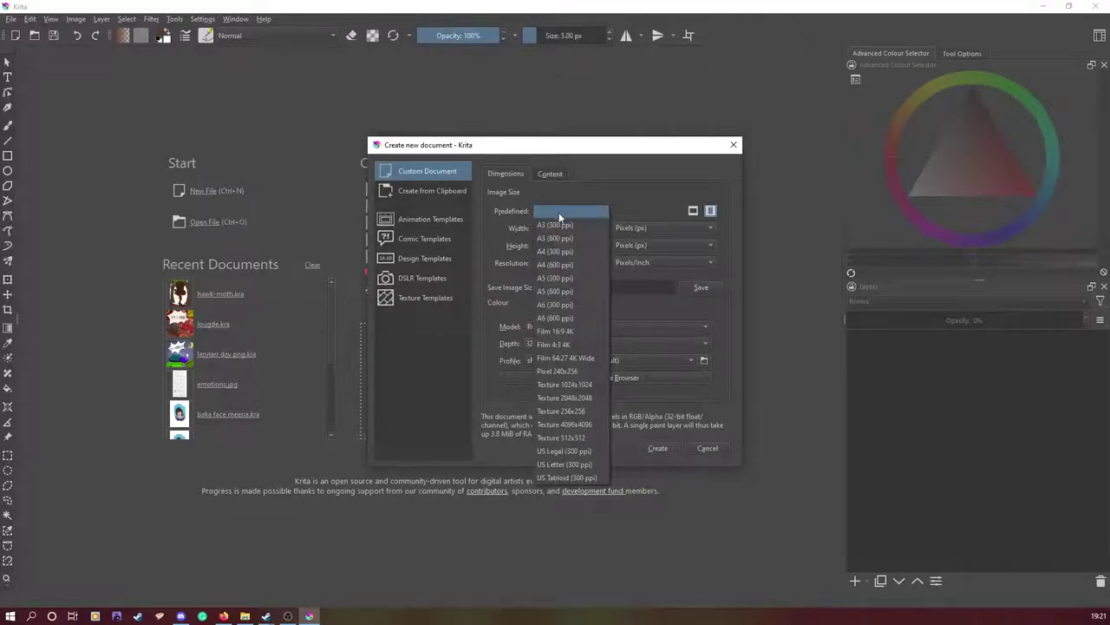
click(562, 251)
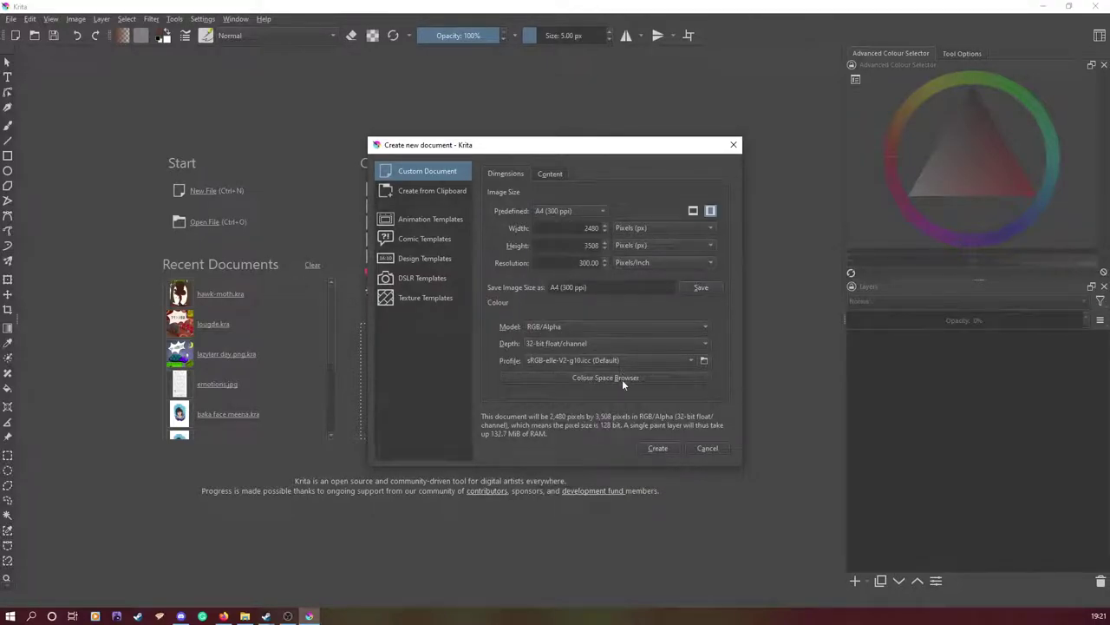
click(653, 451)
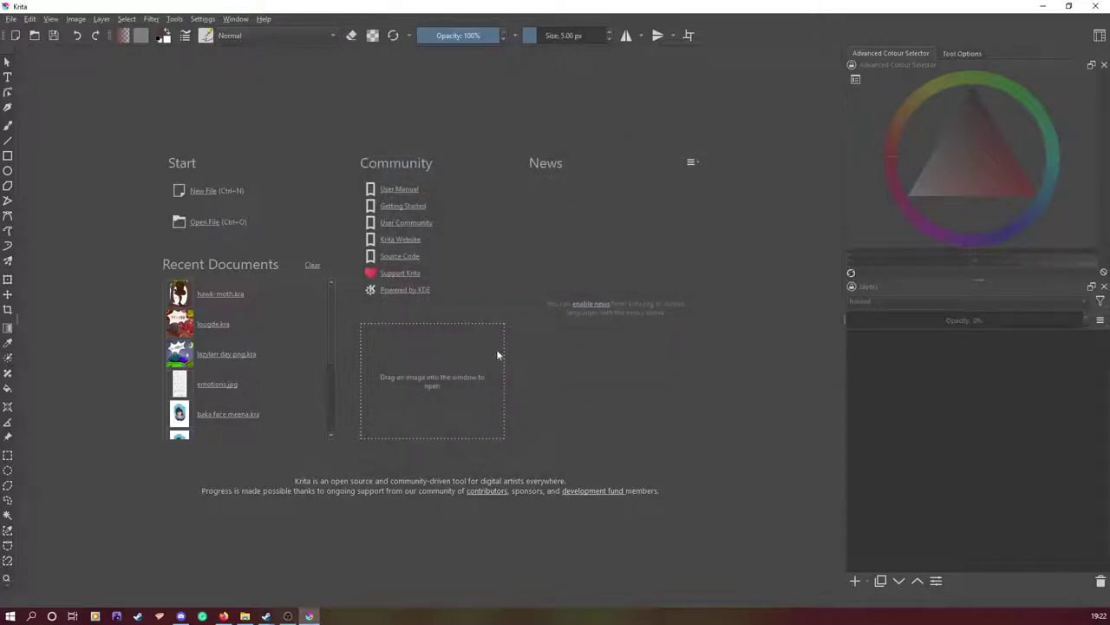
Scribble freehand curves and loops on Paint Layer 1 with Ink-3 Gpen at 5.00 px to test the pen's line variation
scroll(390, 349, up, 2)
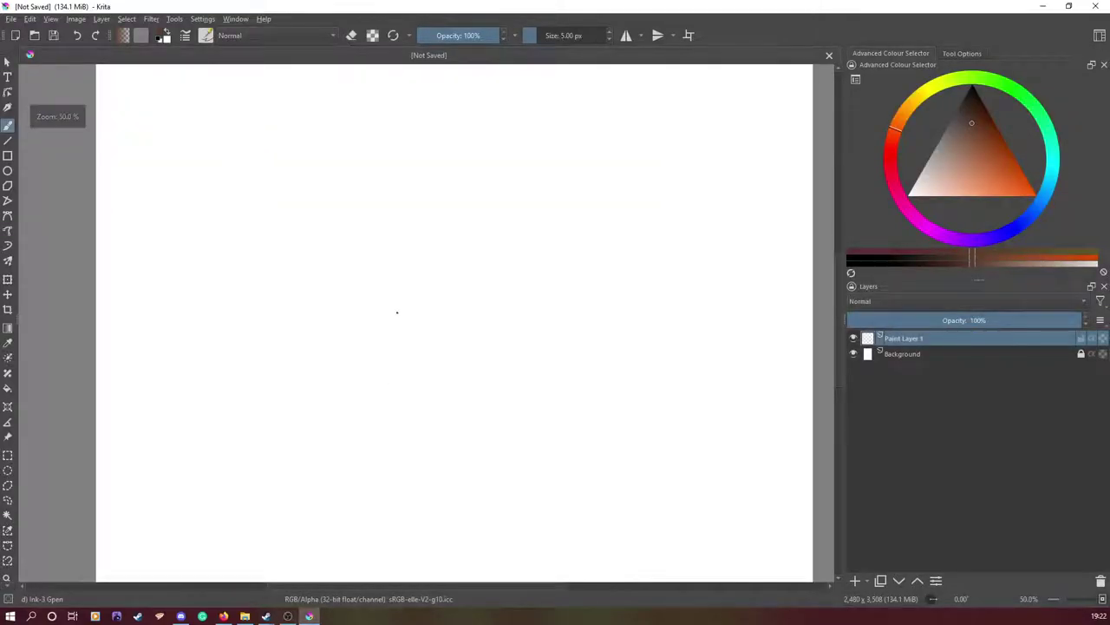
drag(271, 224, 319, 279)
drag(336, 316, 337, 372)
mouse_move(297, 341)
mouse_down()
mouse_move(268, 302)
mouse_move(304, 358)
mouse_move(267, 359)
mouse_up()
mouse_move(213, 331)
mouse_down()
mouse_move(317, 176)
mouse_move(268, 371)
mouse_up()
drag(207, 255, 190, 314)
drag(352, 413, 129, 235)
drag(214, 216, 313, 373)
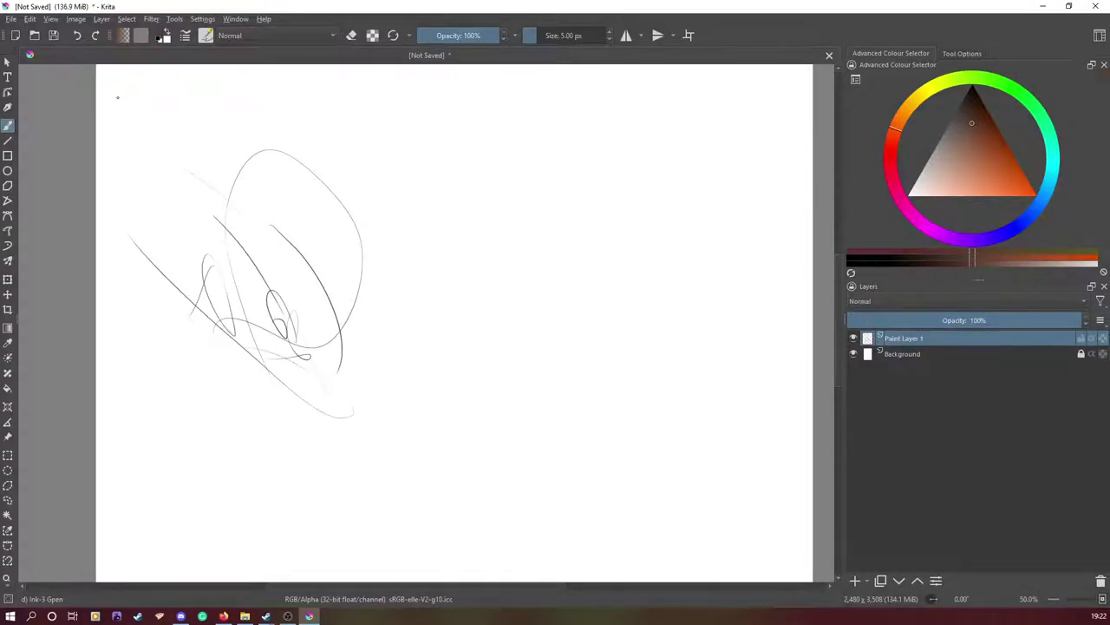
Start opening an existing image and browse the files in the speed drawing contest folder
click(34, 36)
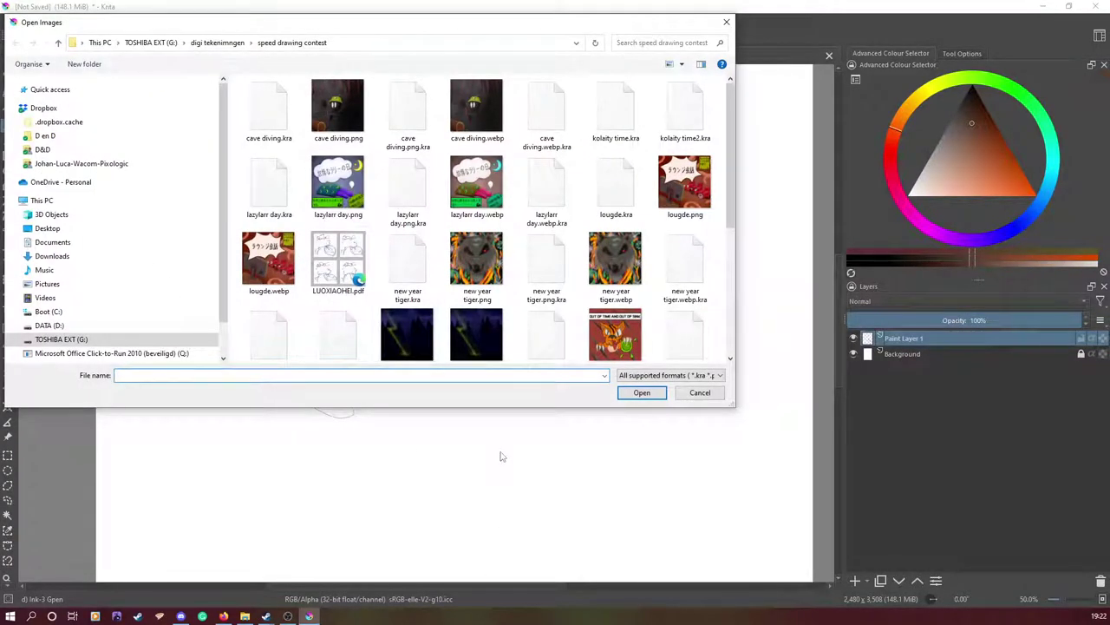
drag(733, 203, 734, 245)
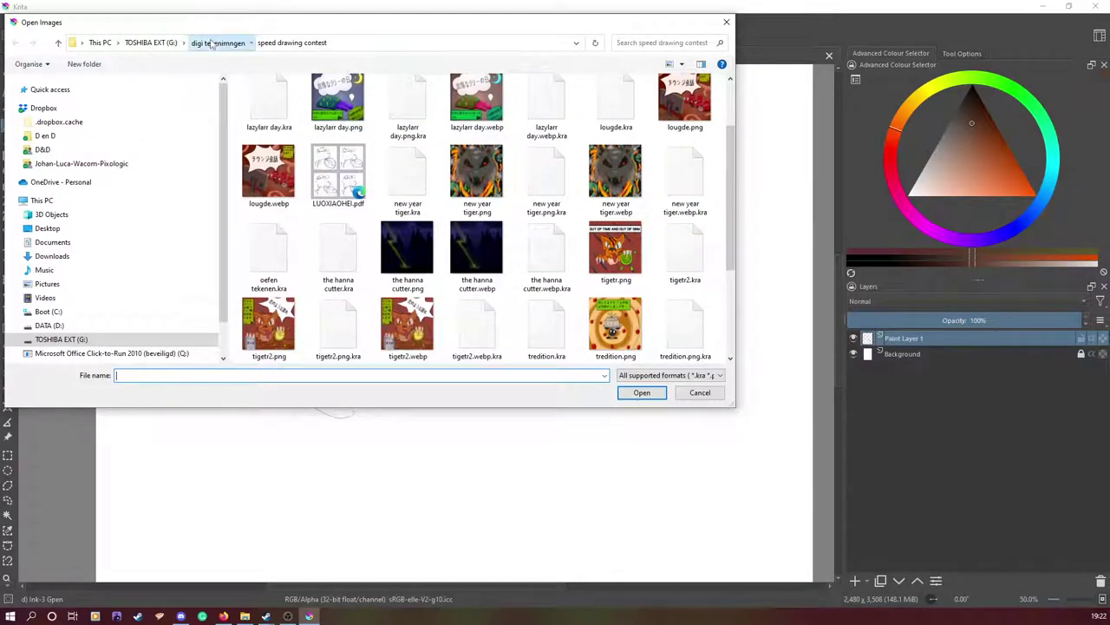